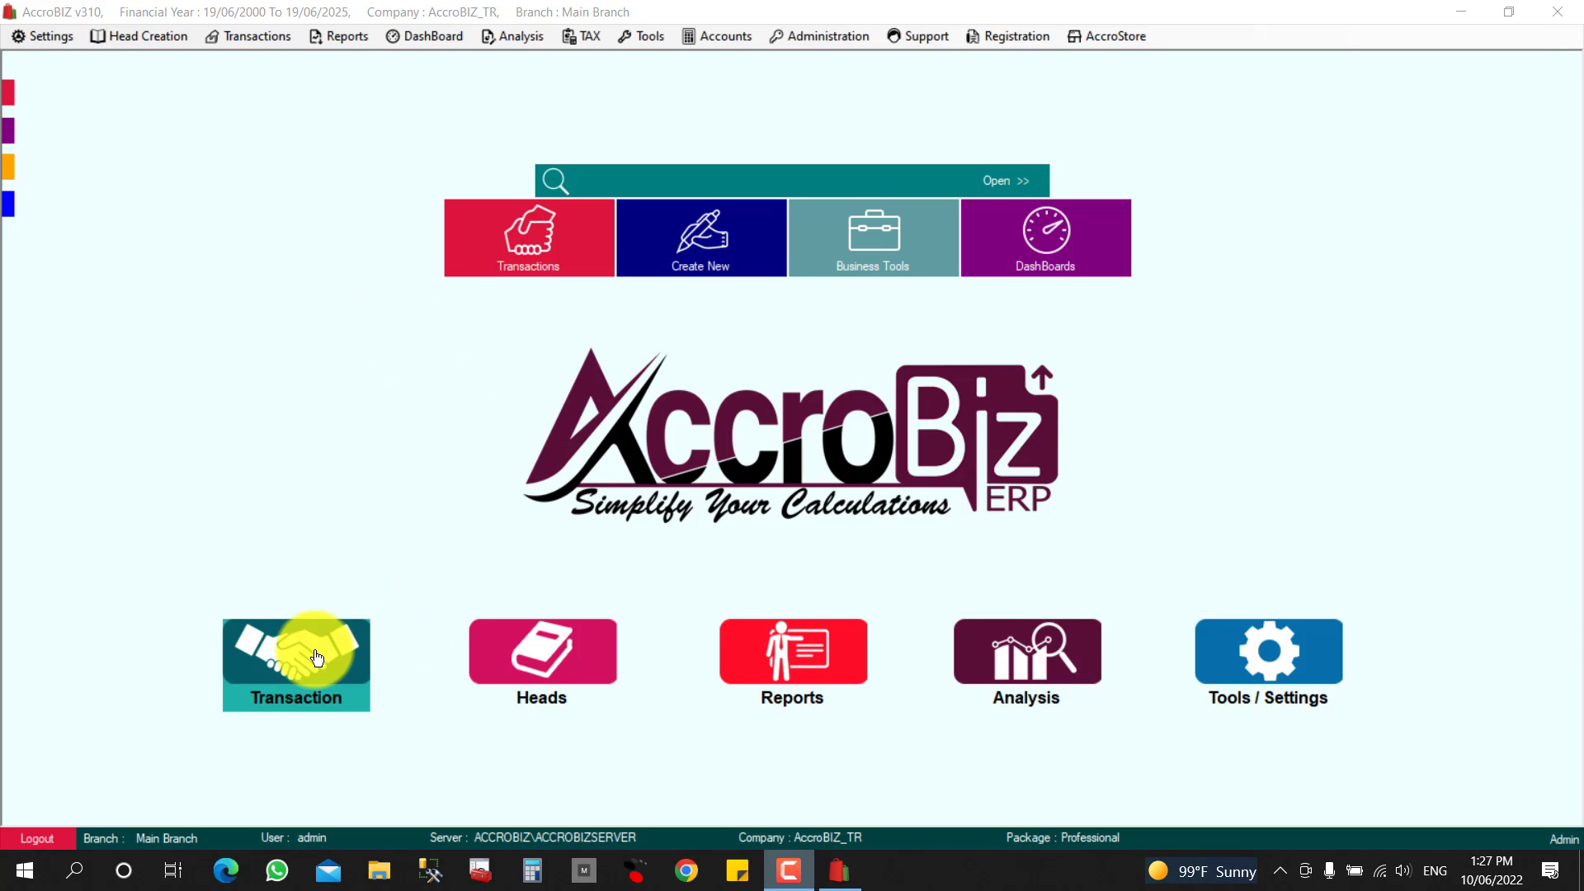
Step: Start a new record in the Products / Items list
{"action": "left_click", "coordinate": [542, 652]}
{"action": "left_click", "coordinate": [313, 350]}
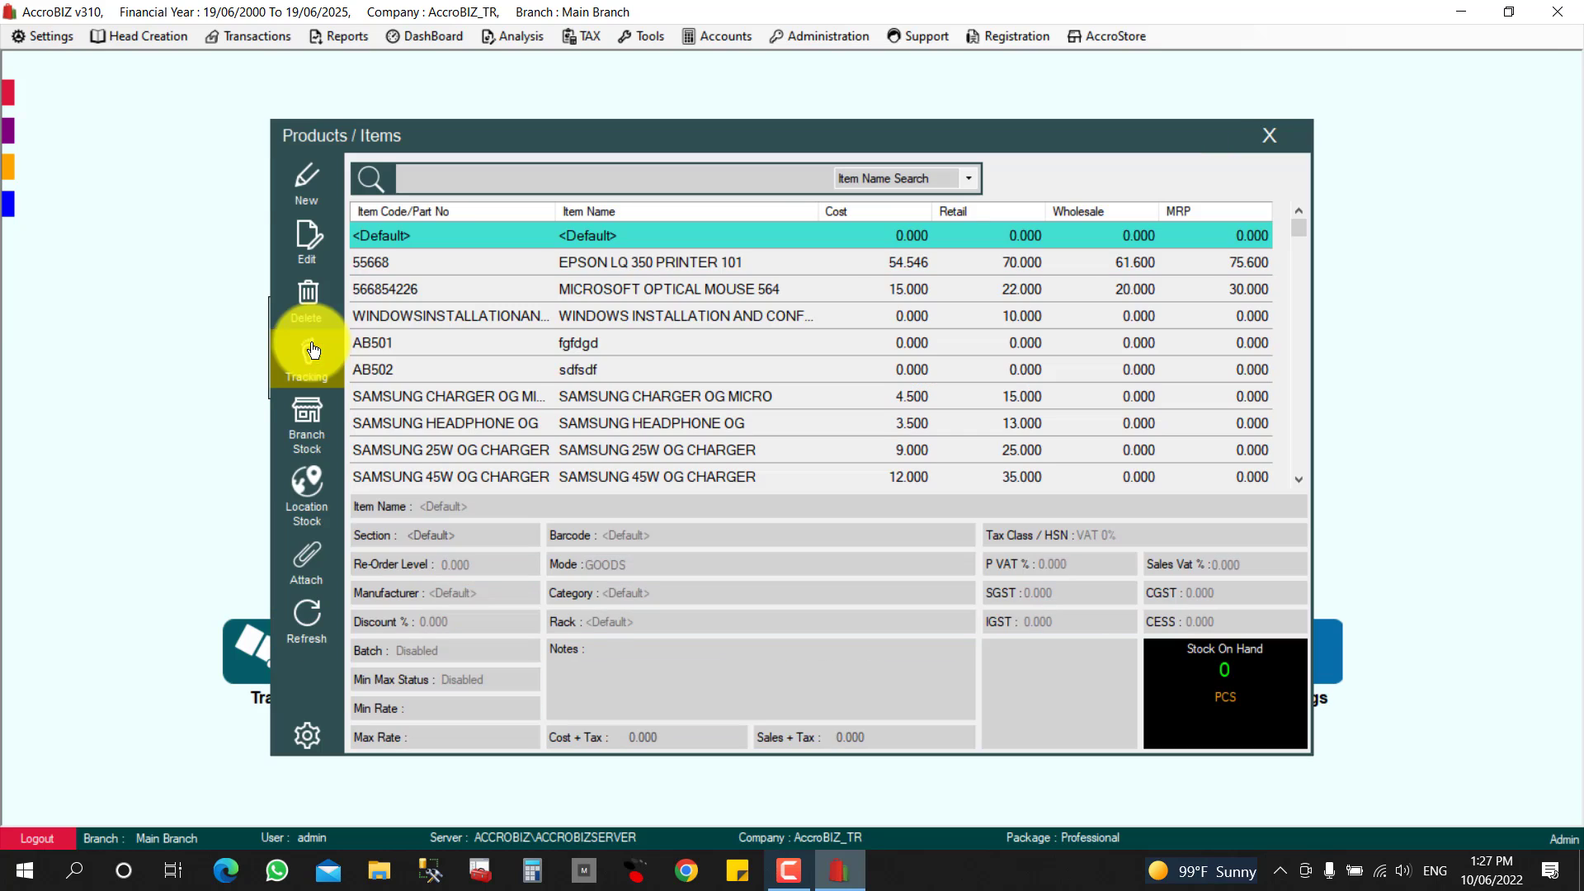
{"action": "key", "text": "ctrl+n"}
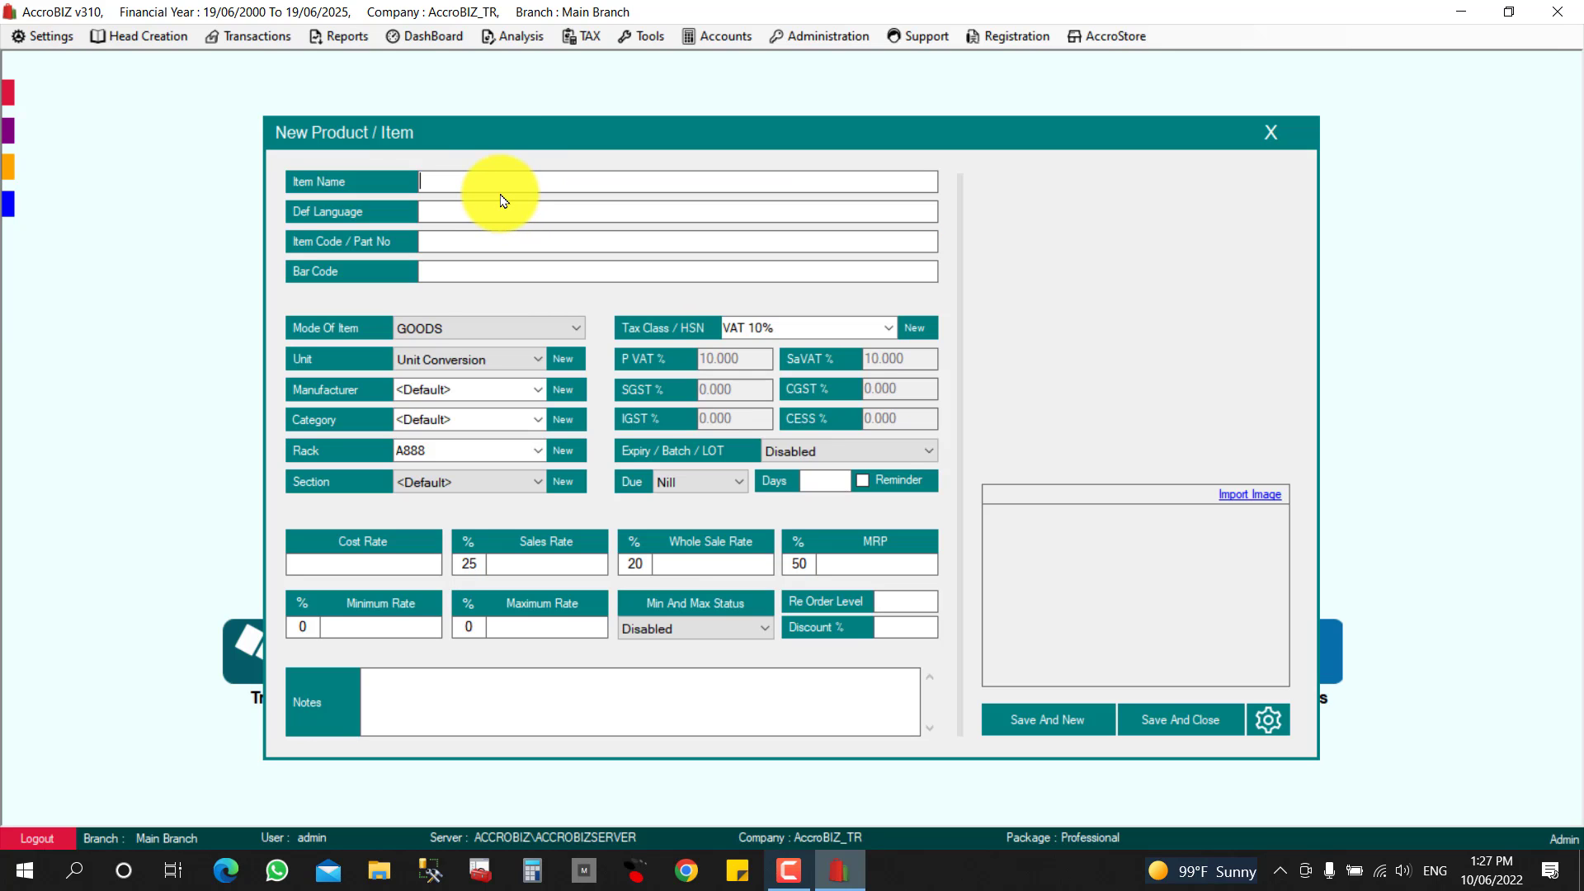
{"action": "type", "text": "HOR"}
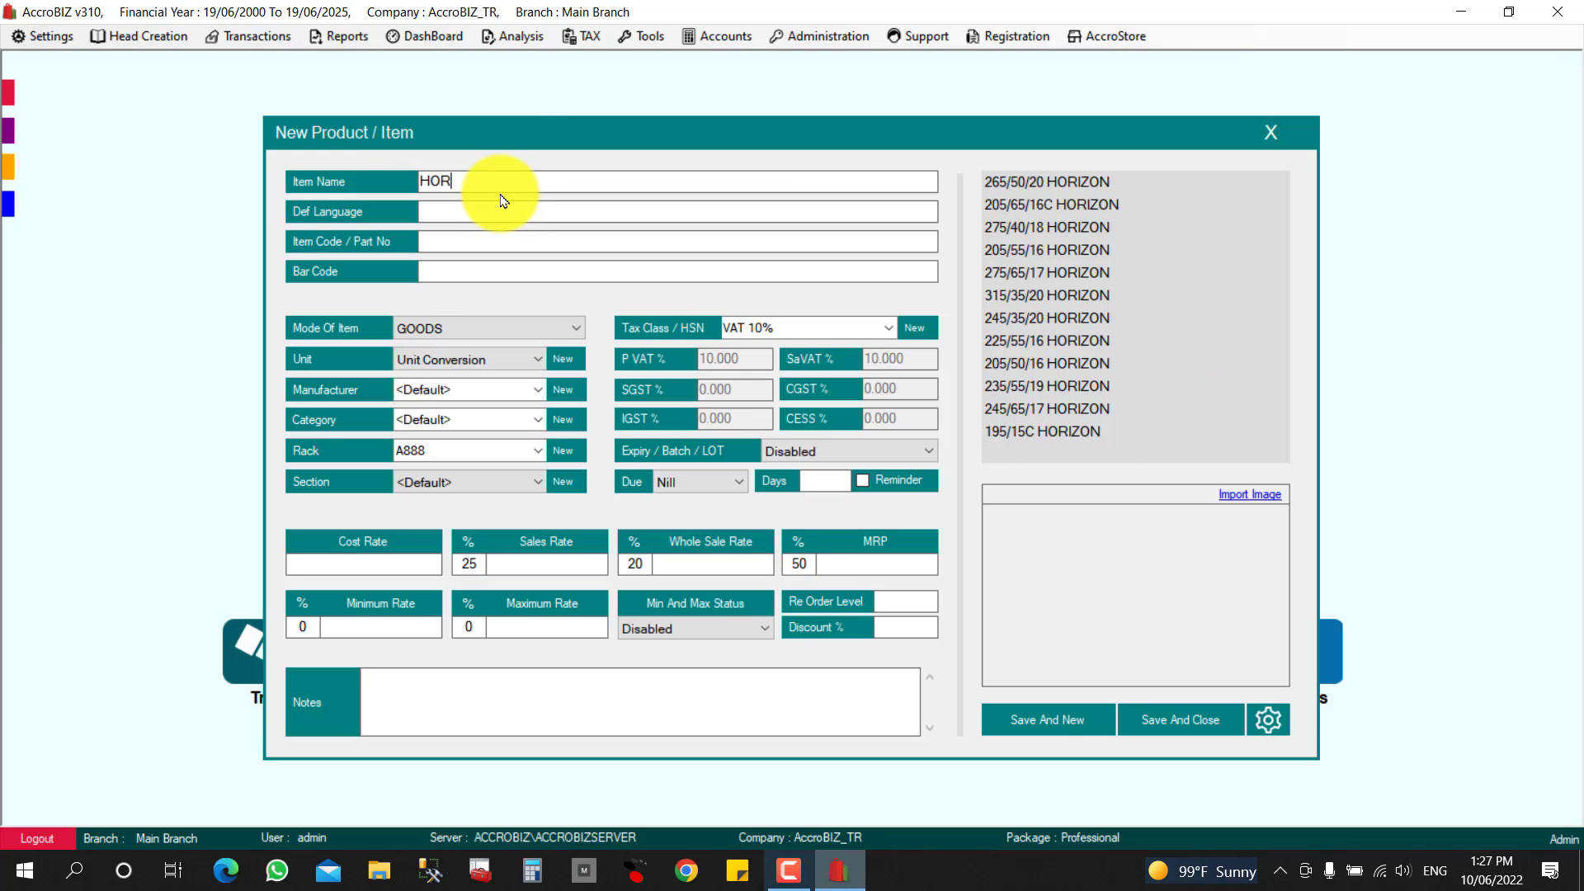
{"action": "type", "text": "LICKS"}
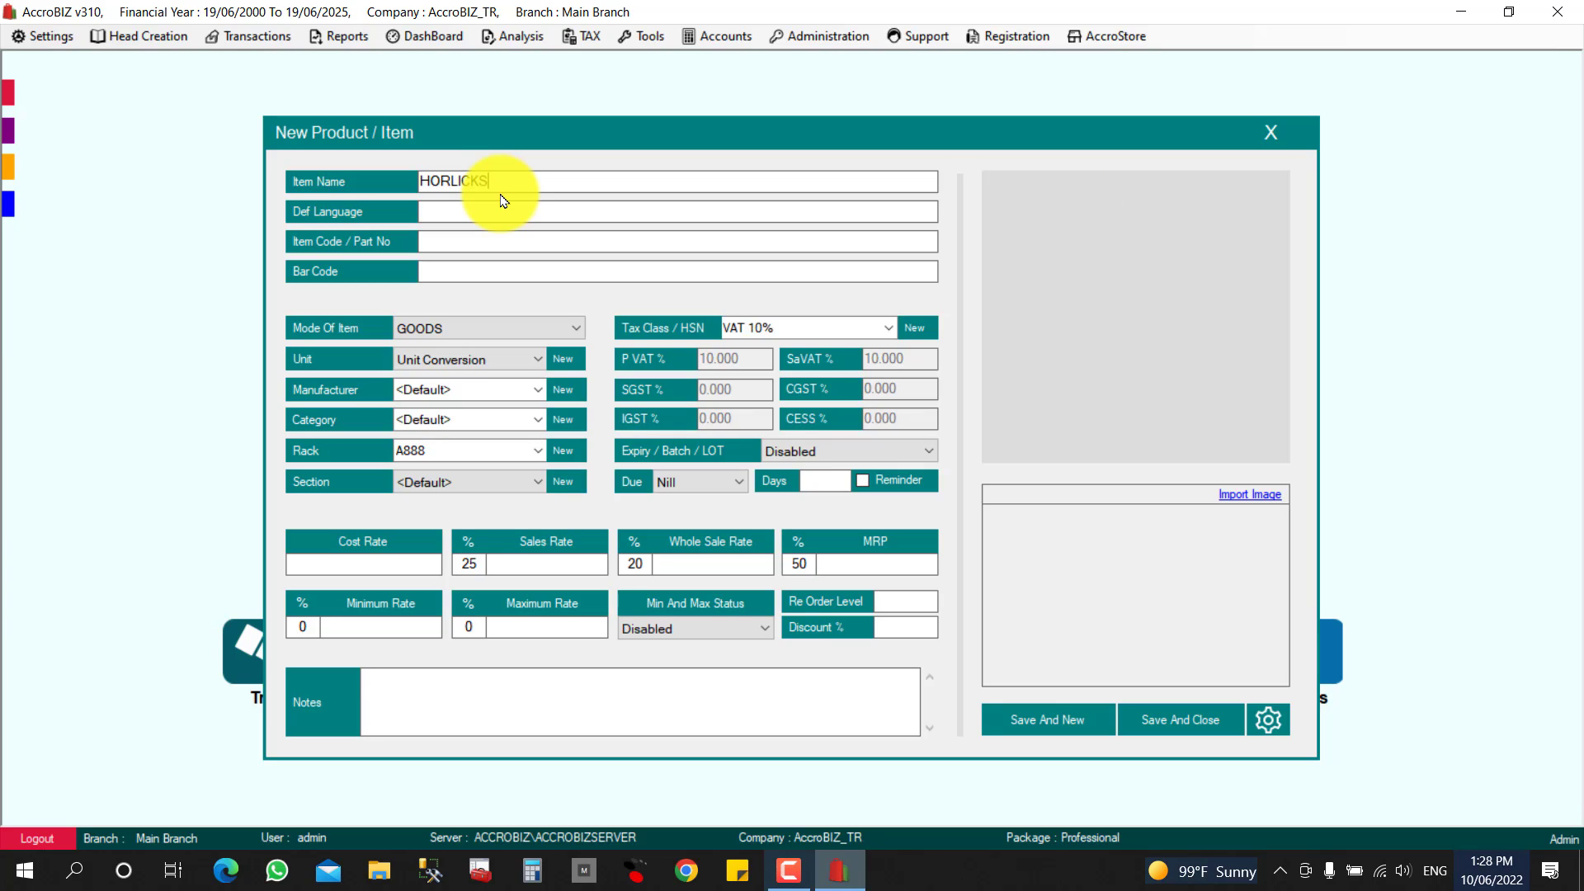
{"action": "type", "text": " 500G"}
{"action": "key", "text": "Return"}
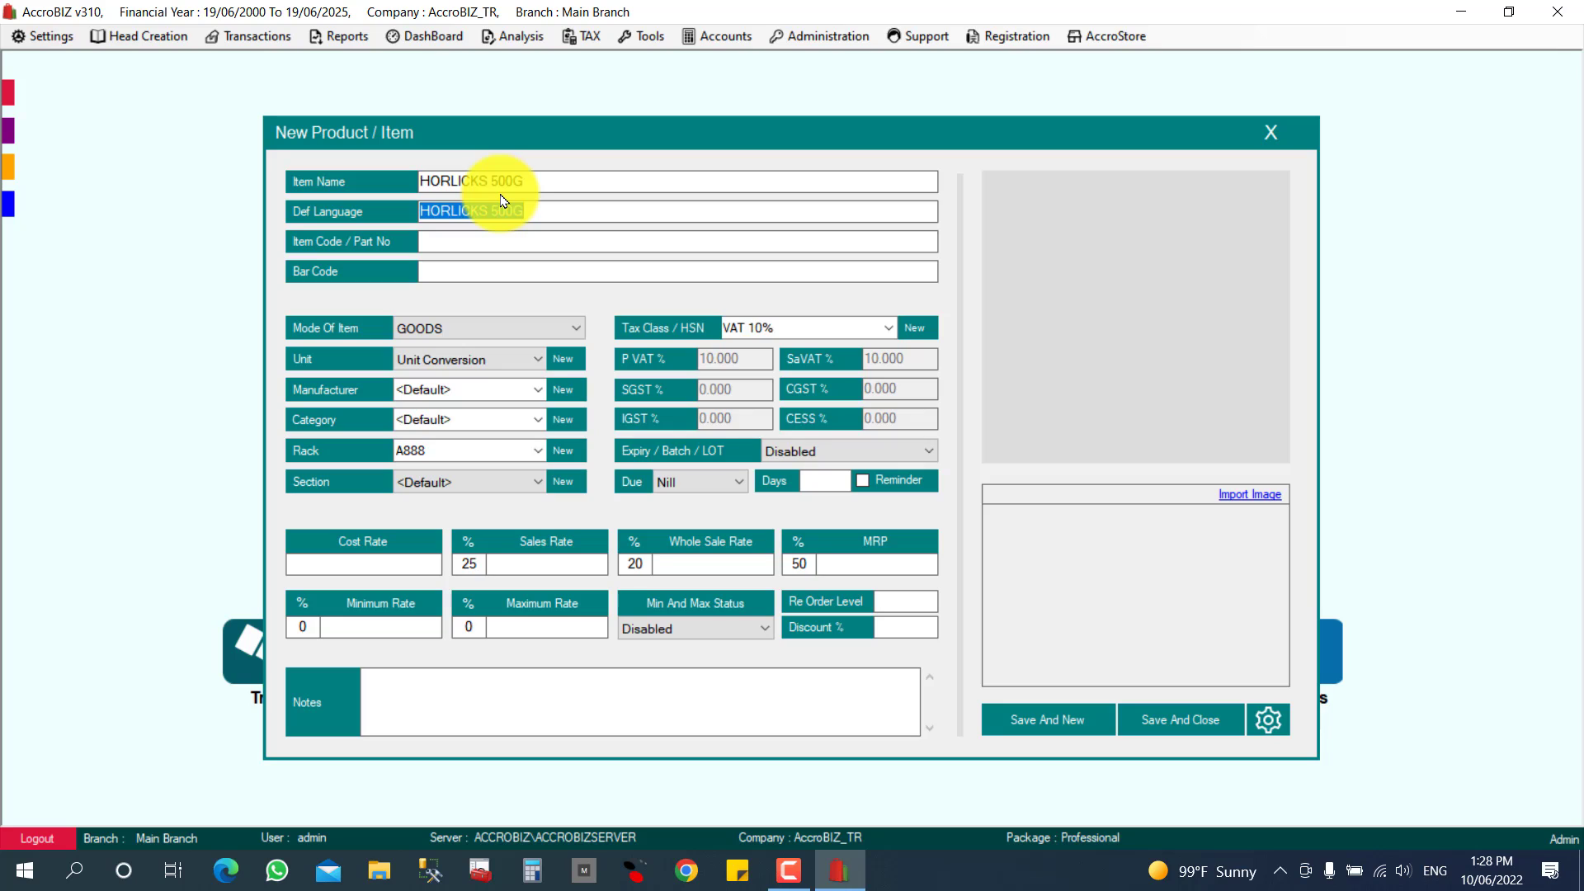
{"action": "key", "text": "Return"}
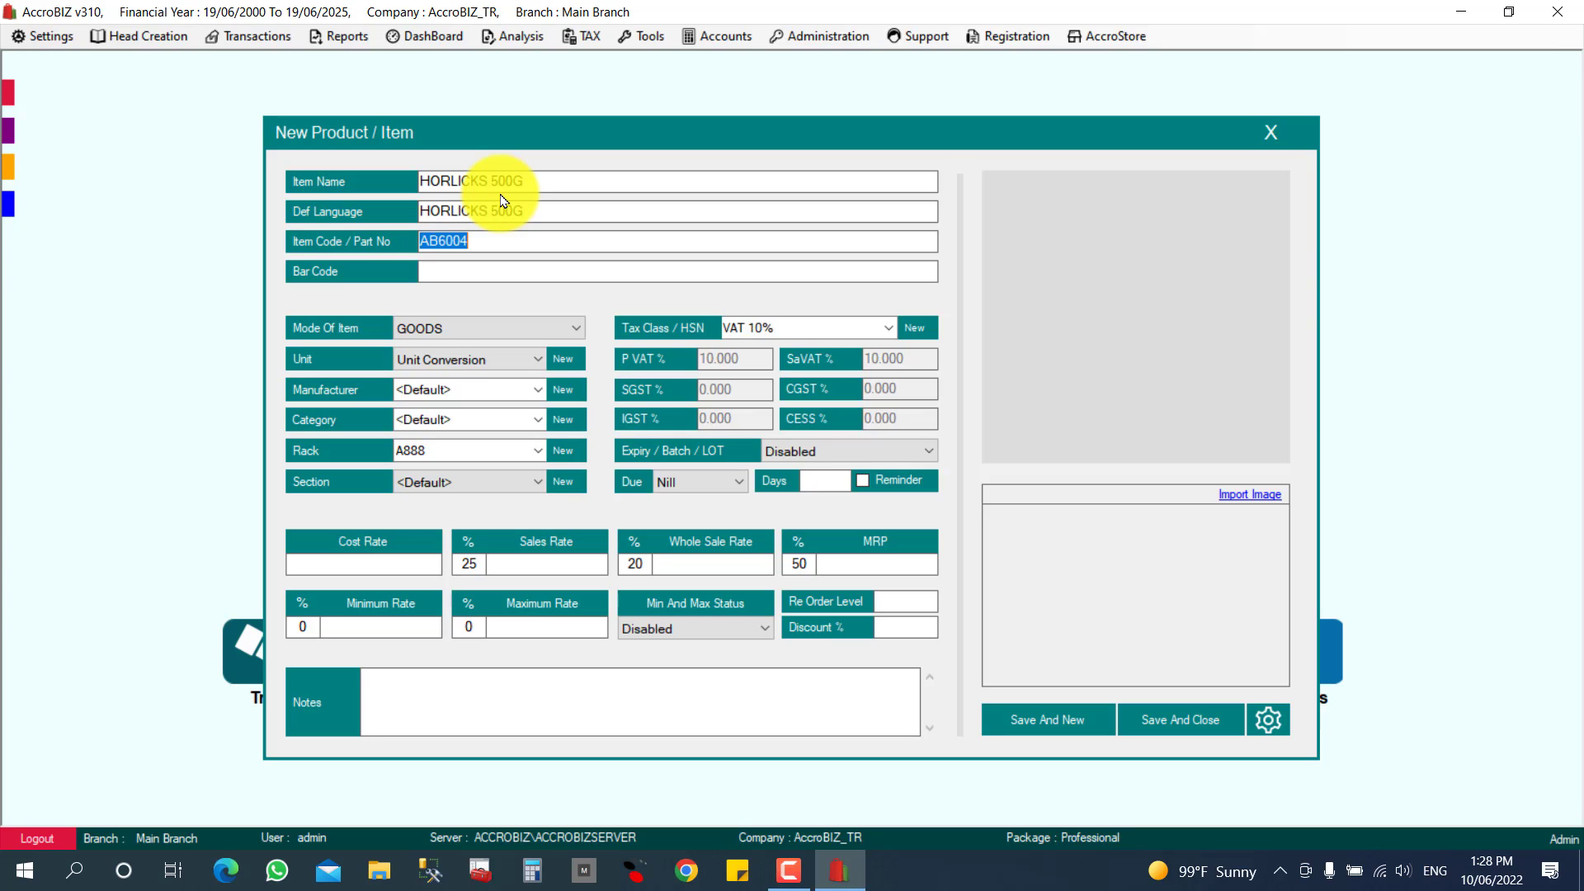
{"action": "key", "text": "Return"}
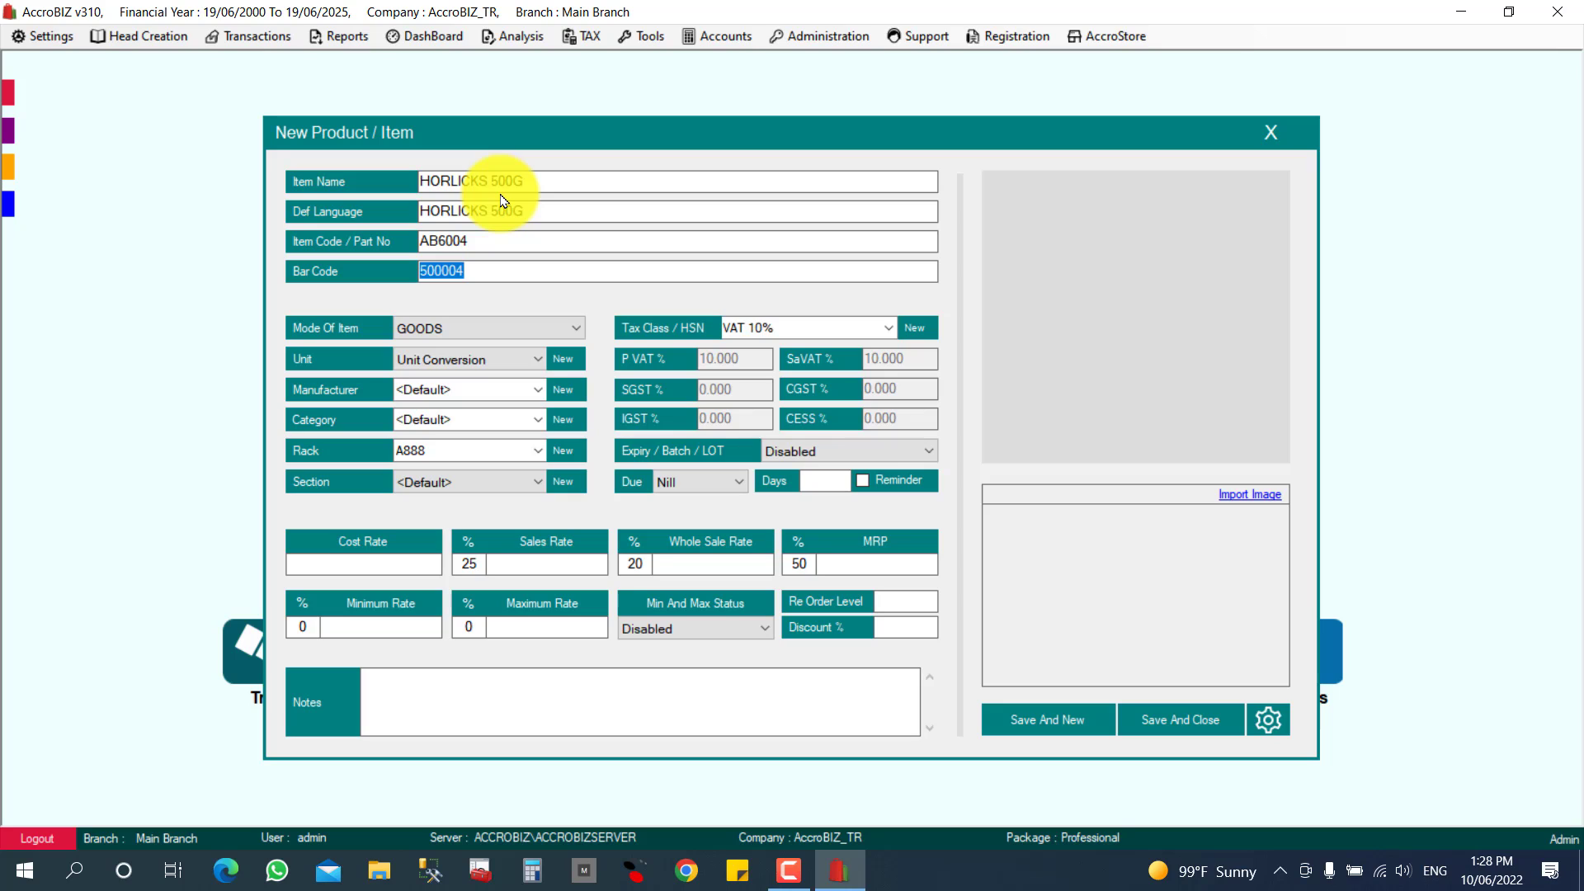
{"action": "type", "text": "890"}
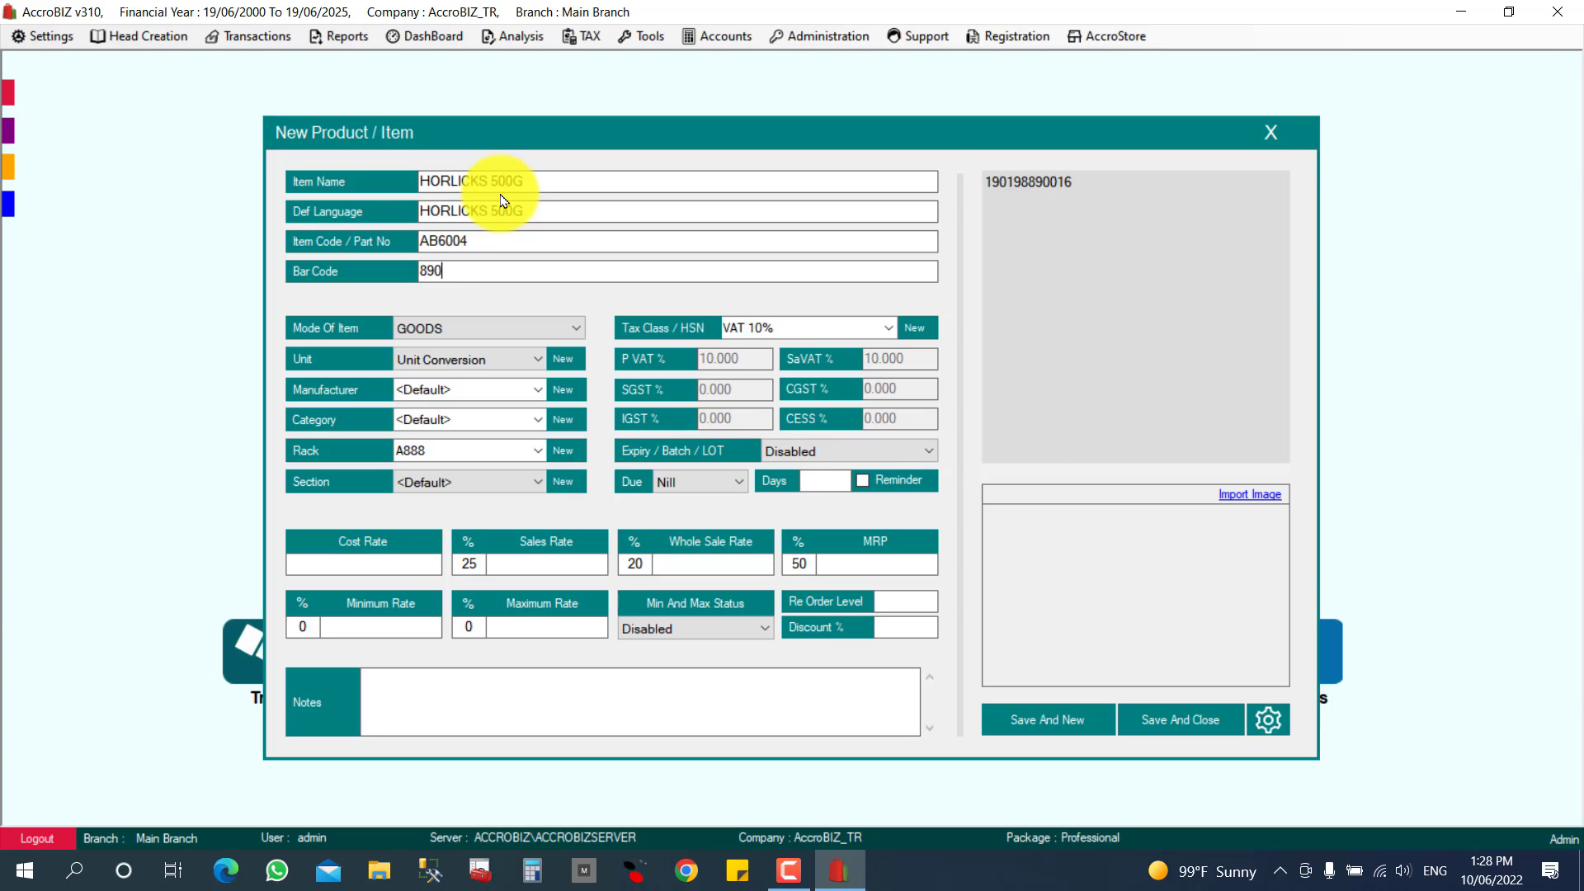
{"action": "type", "text": "157100"}
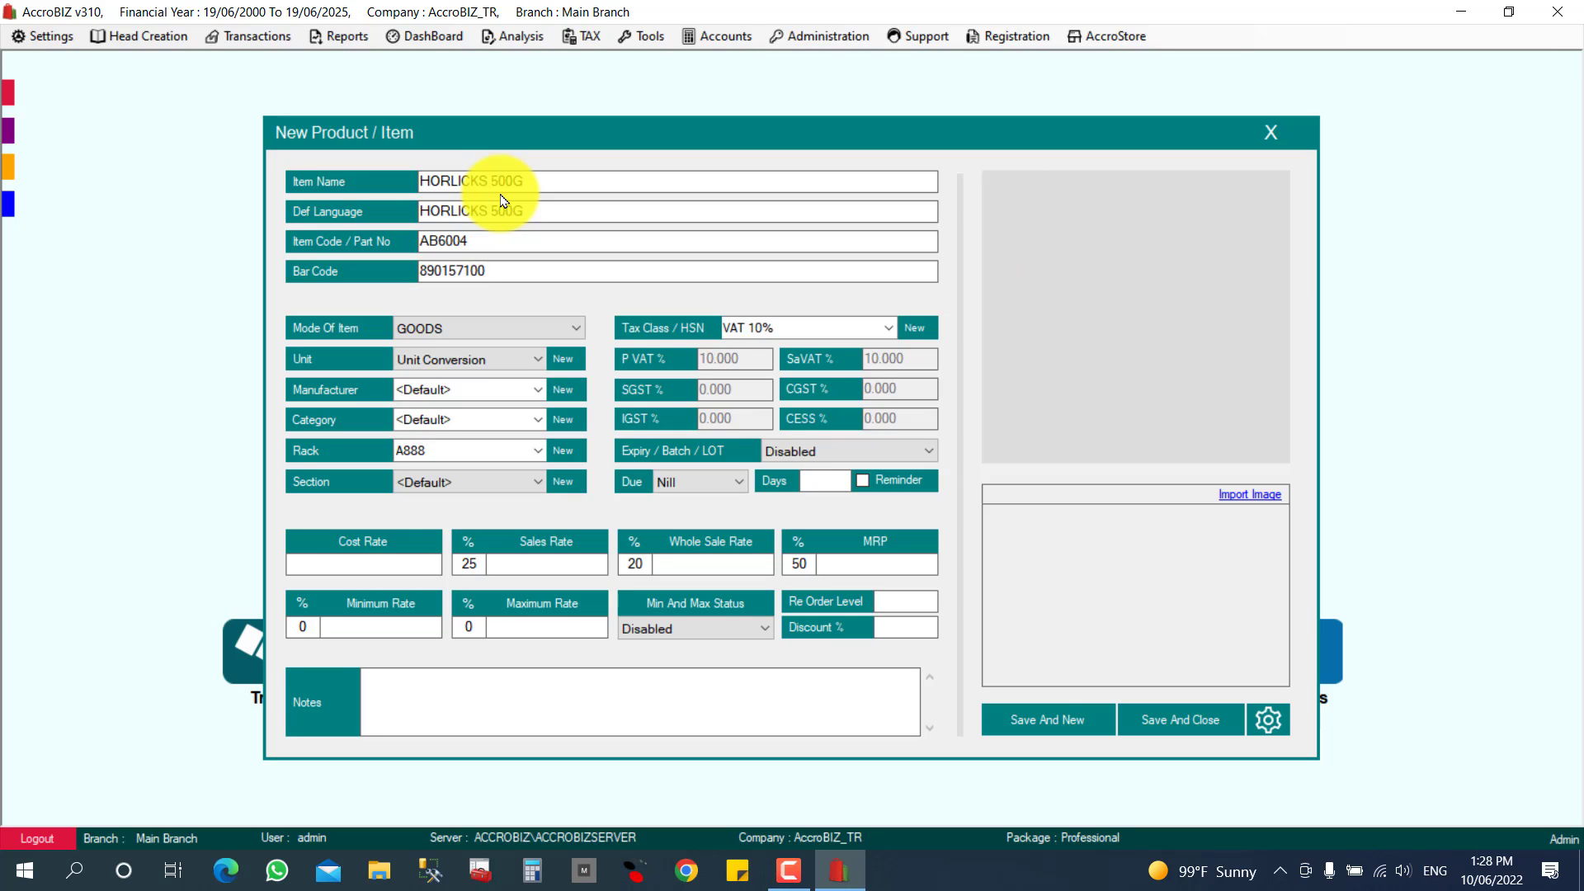
{"action": "type", "text": "959"}
{"action": "key", "text": "Tab"}
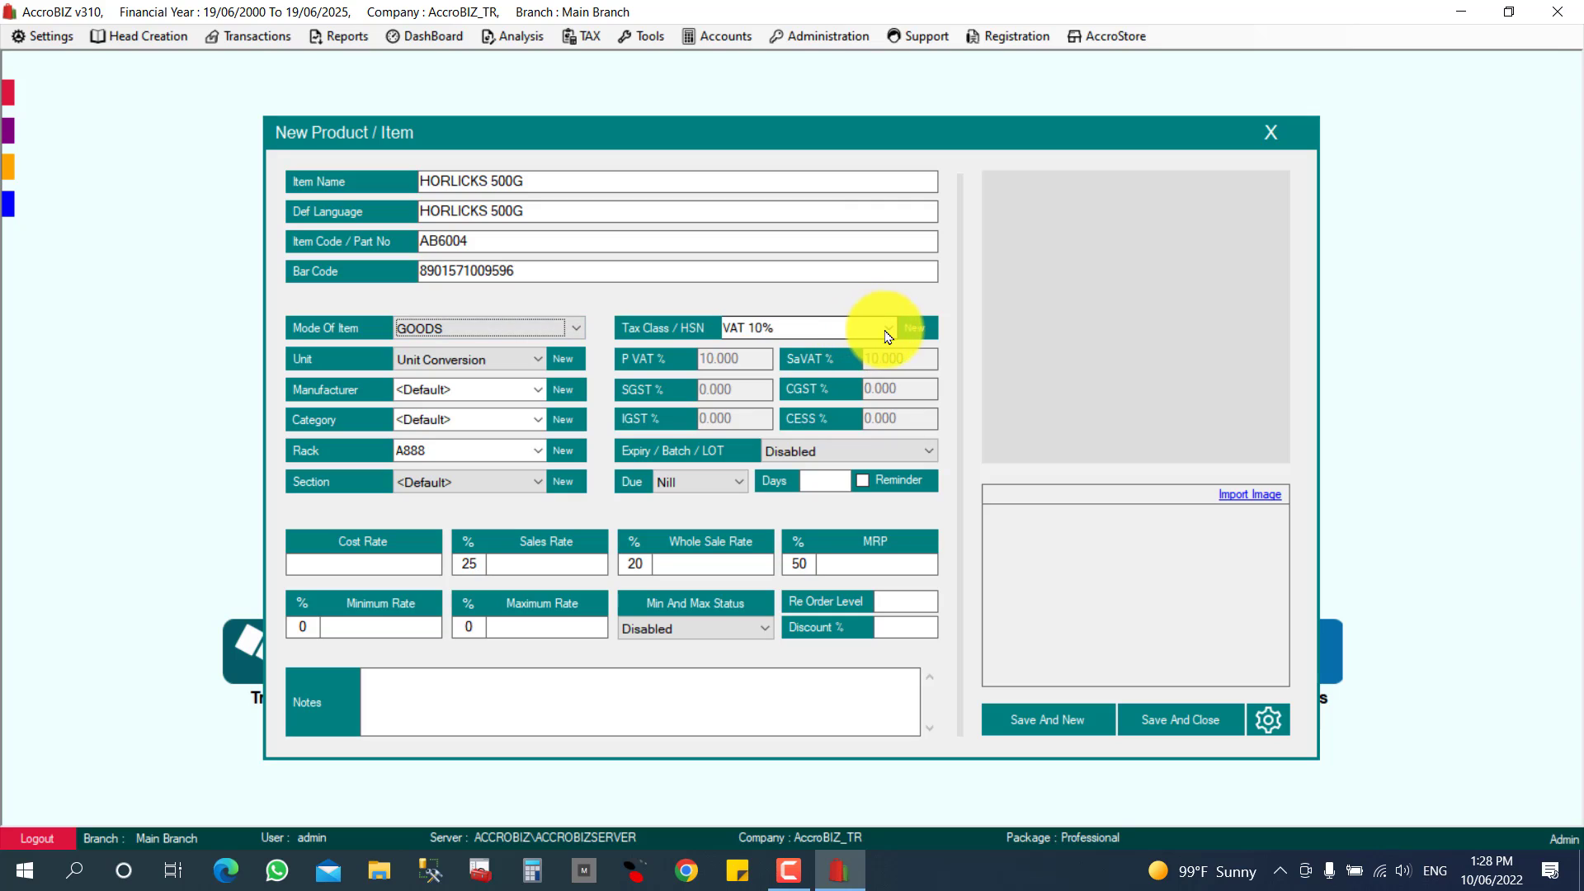
Step: Set unit PCS, cost 2.5, sales rate 3.5, keep wholesale 3.000, and MRP 4
{"action": "left_click", "coordinate": [468, 360]}
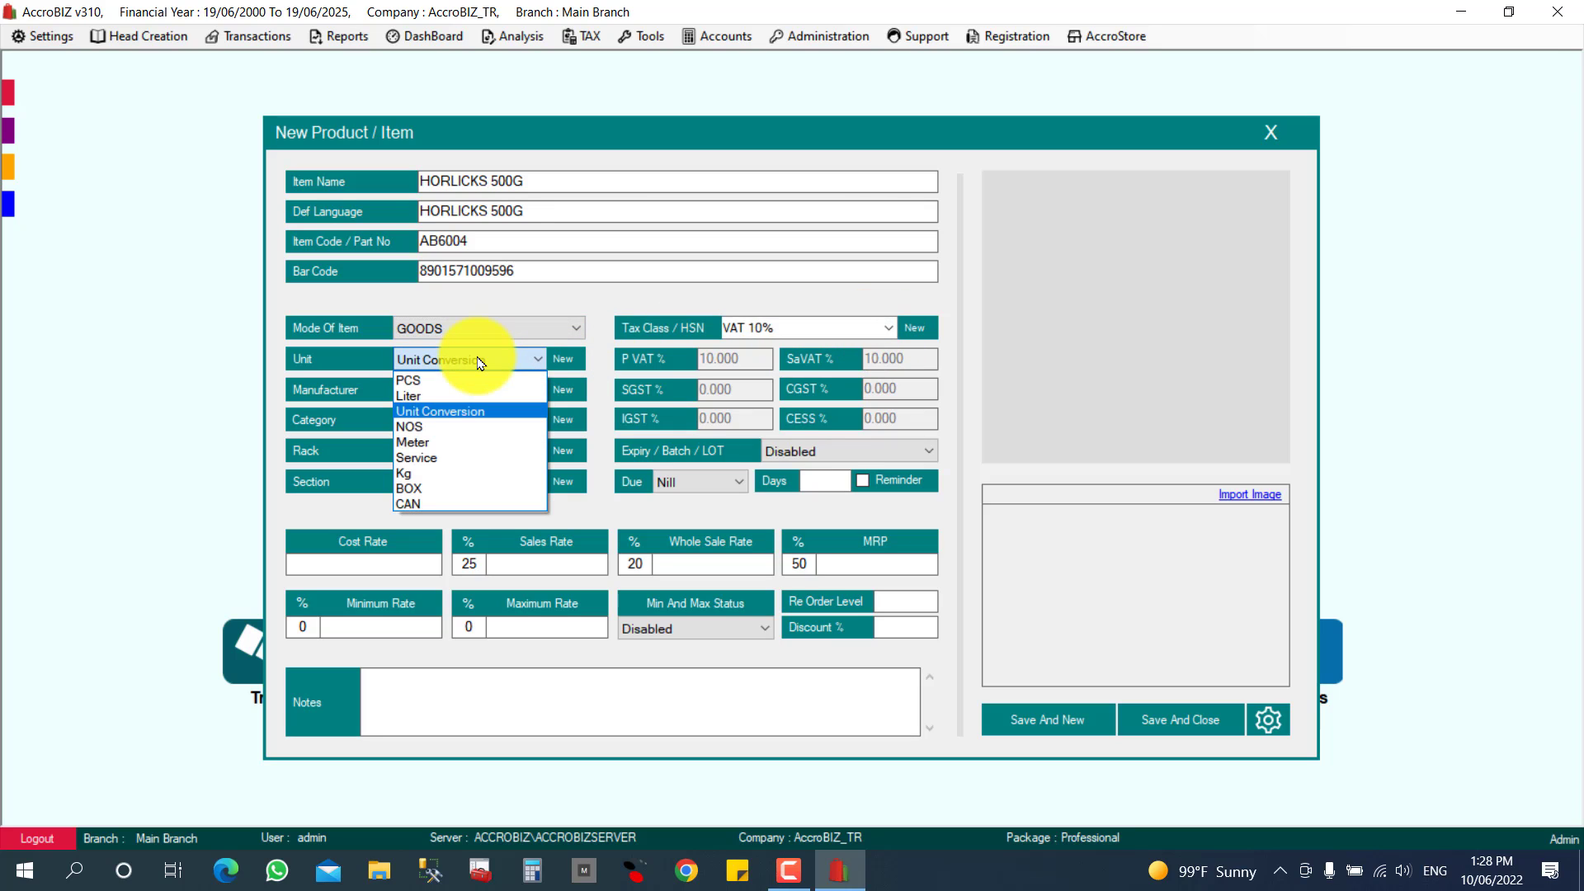
{"action": "left_click", "coordinate": [421, 380]}
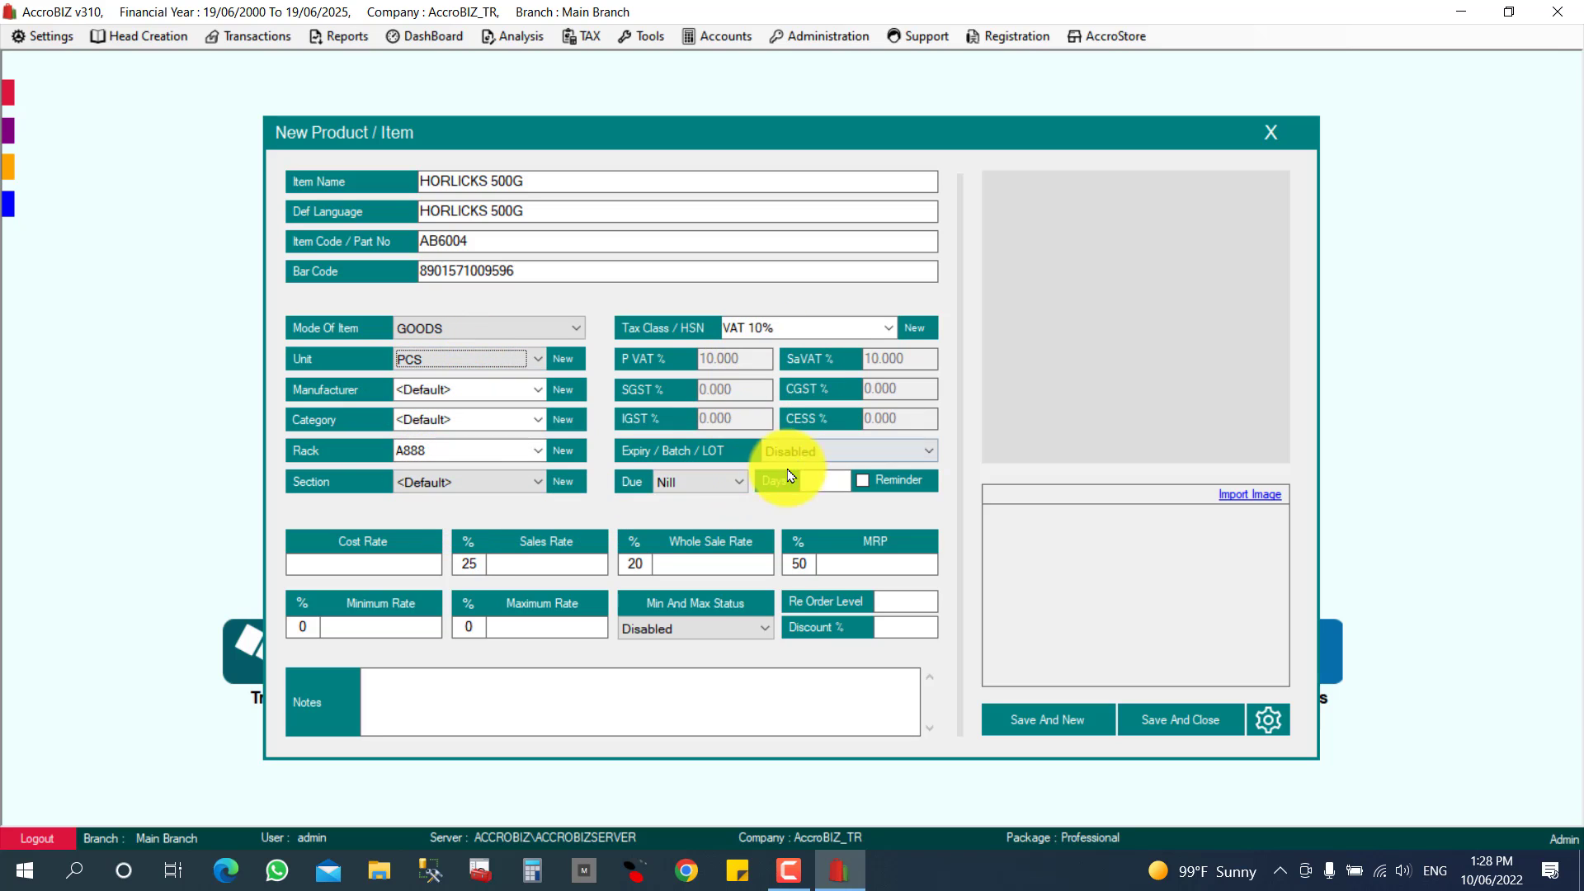
{"action": "left_click", "coordinate": [403, 565]}
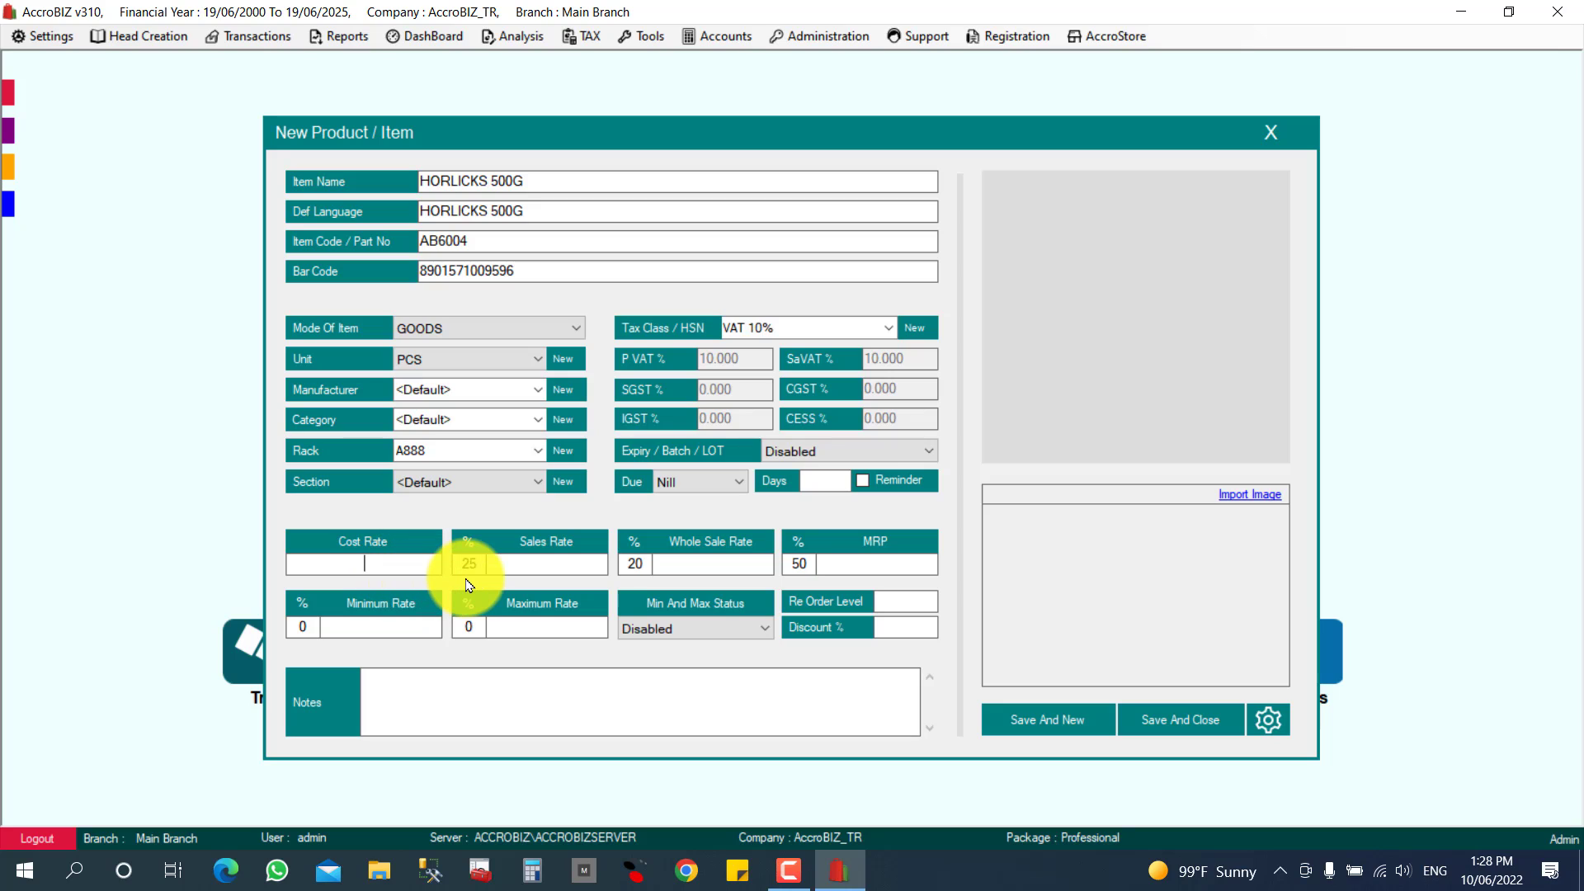
{"action": "type", "text": "2.5"}
{"action": "left_click", "coordinate": [521, 563]}
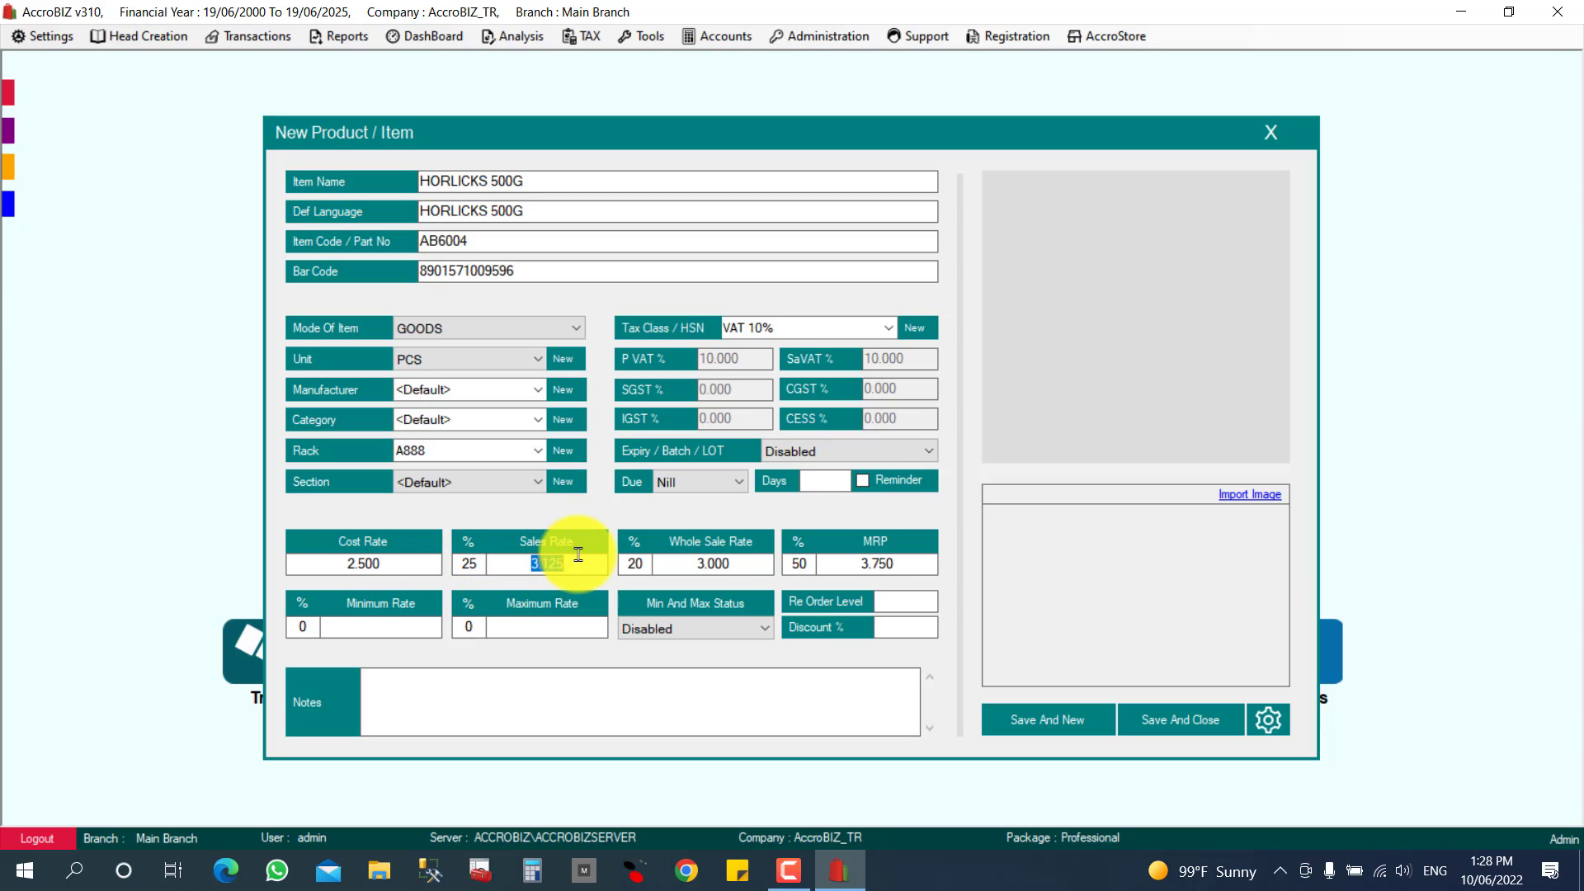
{"action": "type", "text": "3.5"}
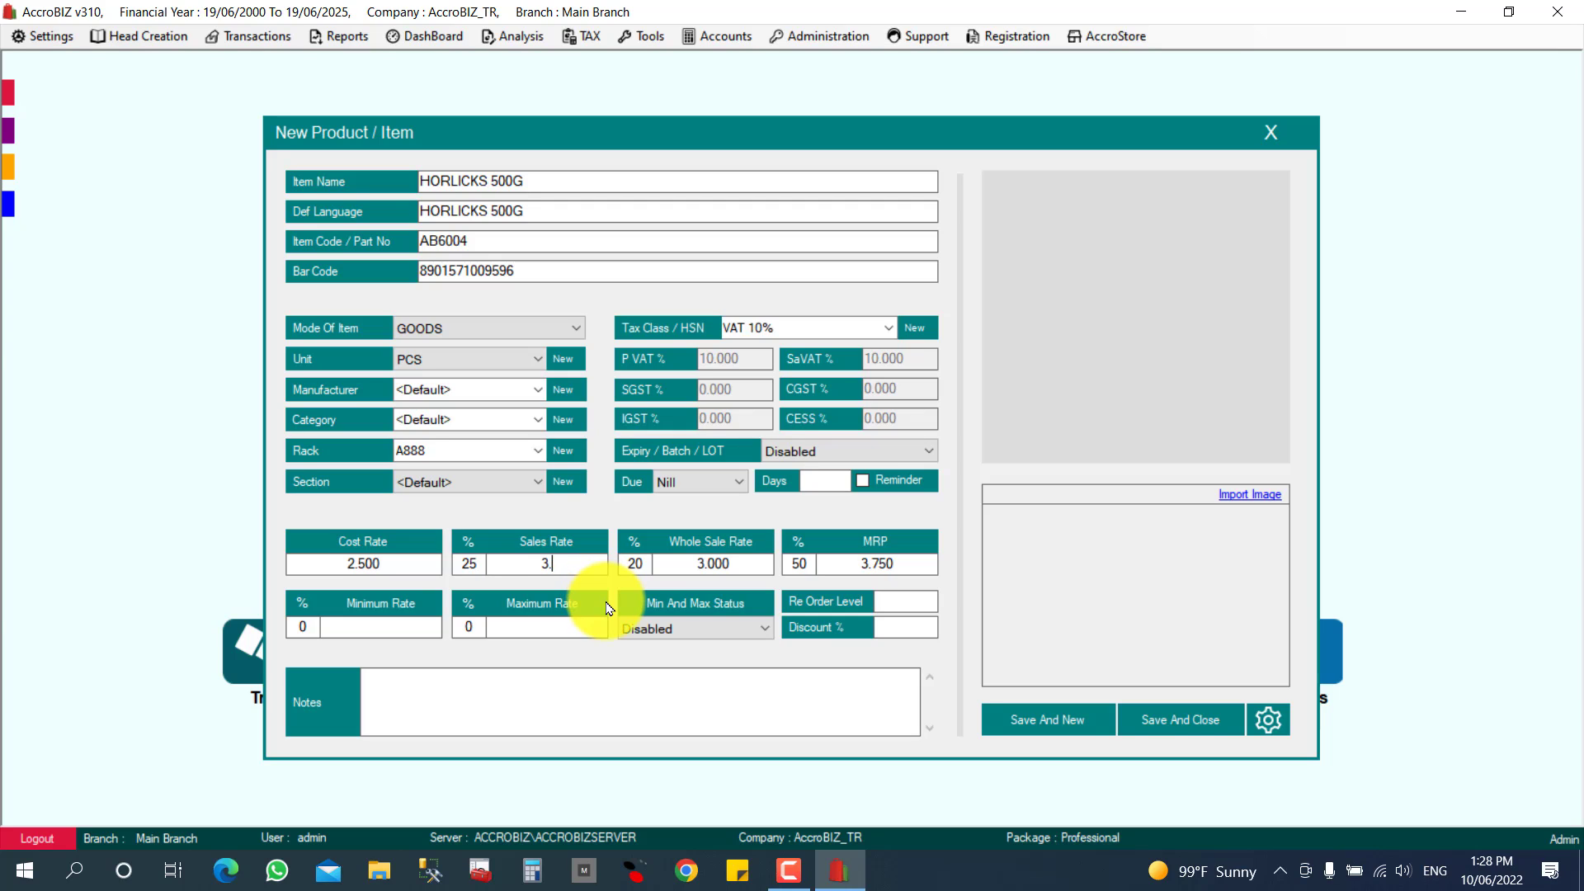
{"action": "left_click", "coordinate": [718, 561]}
{"action": "left_click_drag", "start_coordinate": [718, 557], "coordinate": [739, 558]}
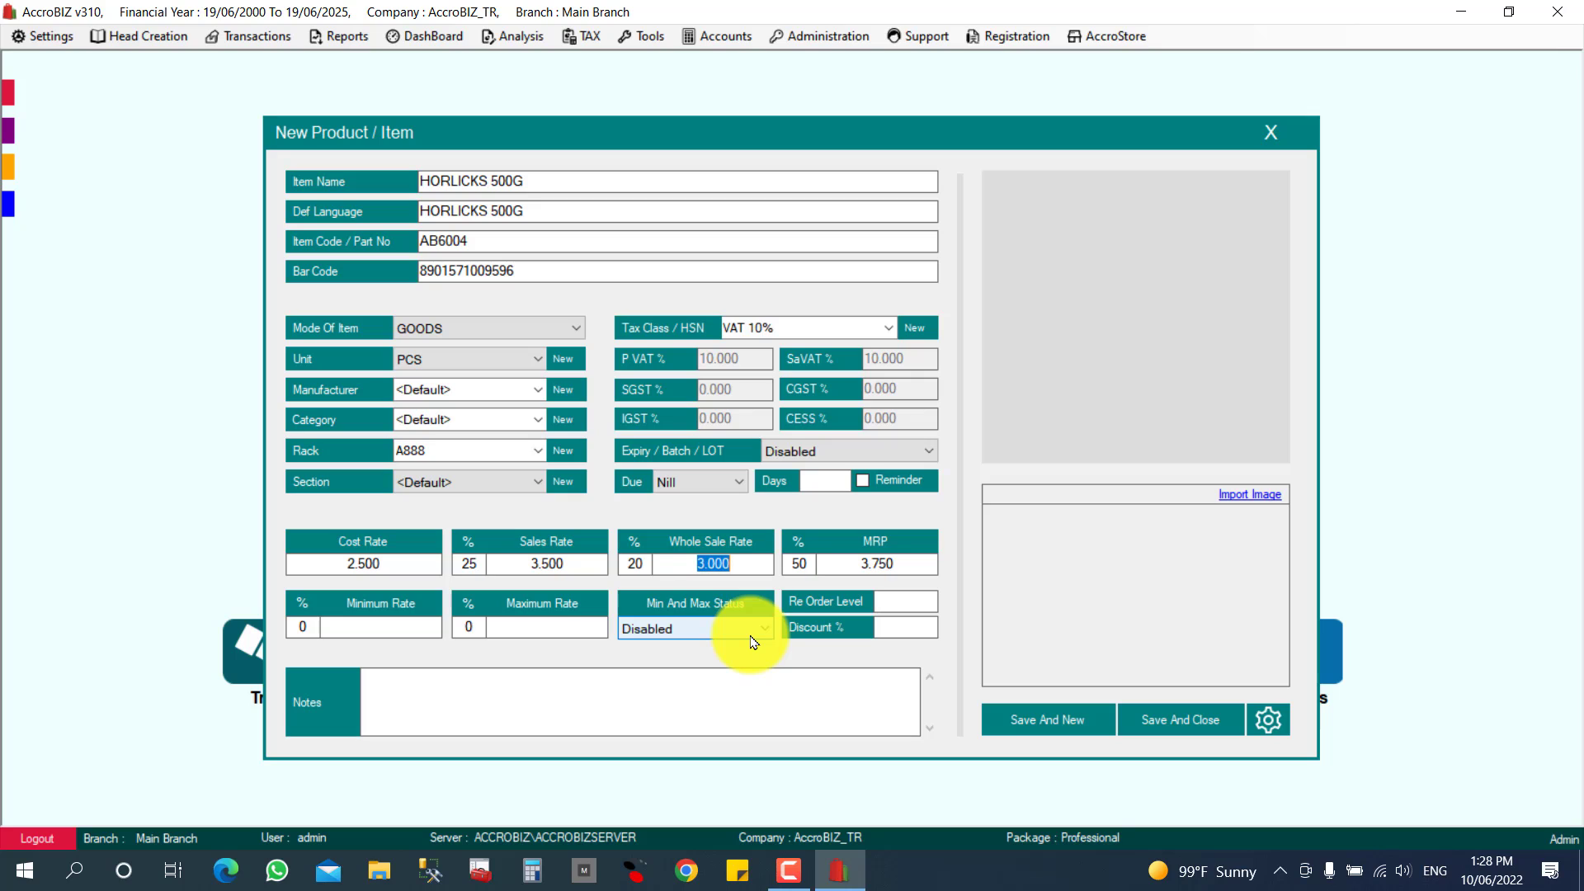
{"action": "left_click", "coordinate": [840, 560]}
{"action": "type", "text": "4"}
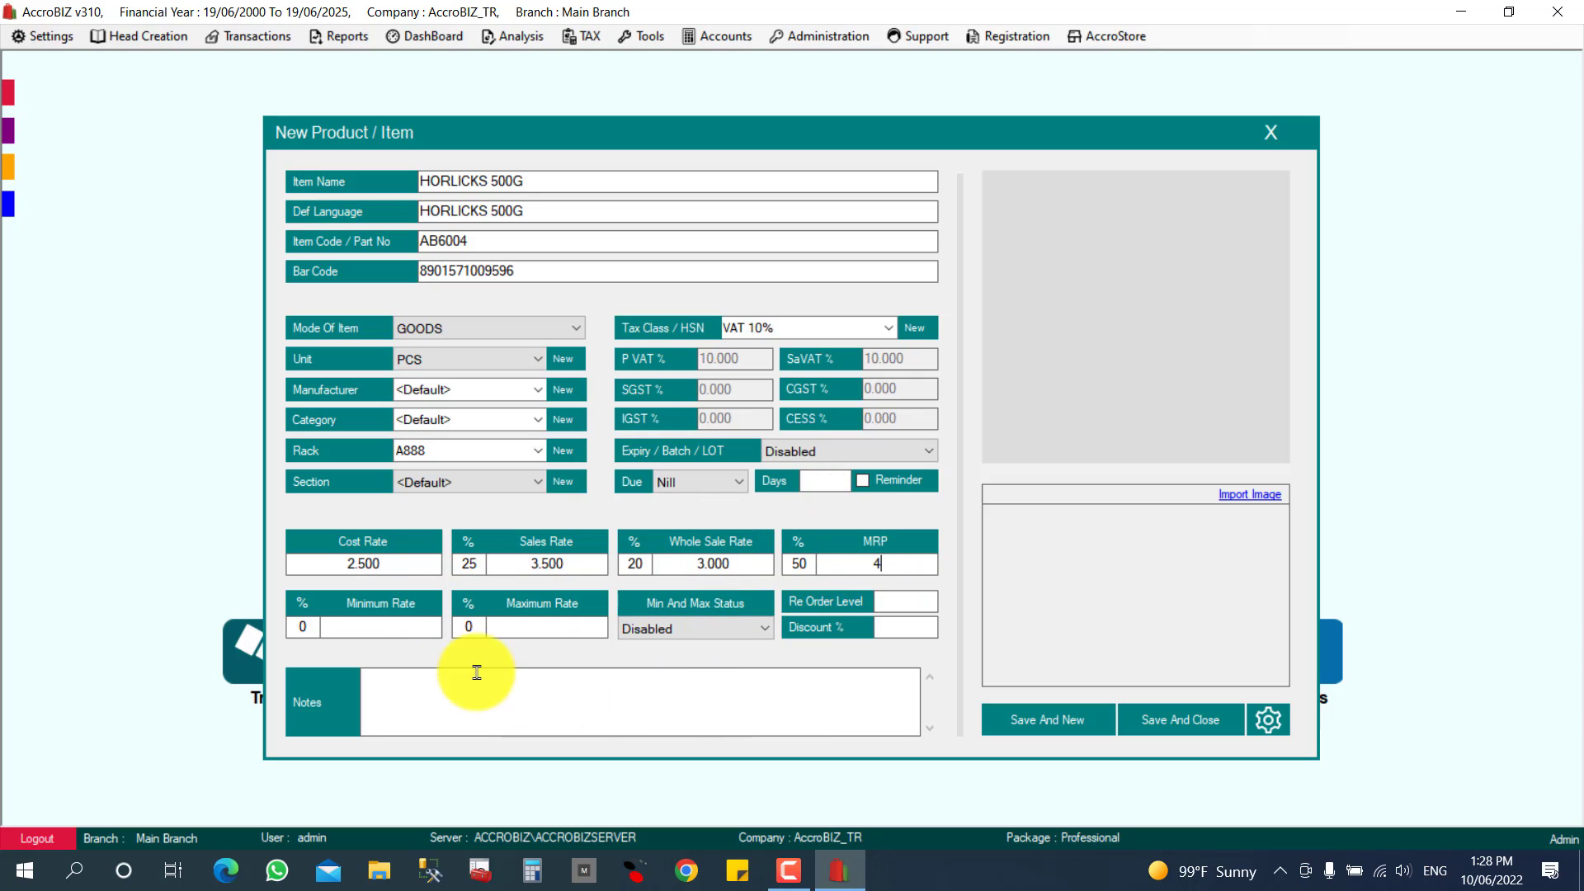
{"action": "key", "text": "Tab"}
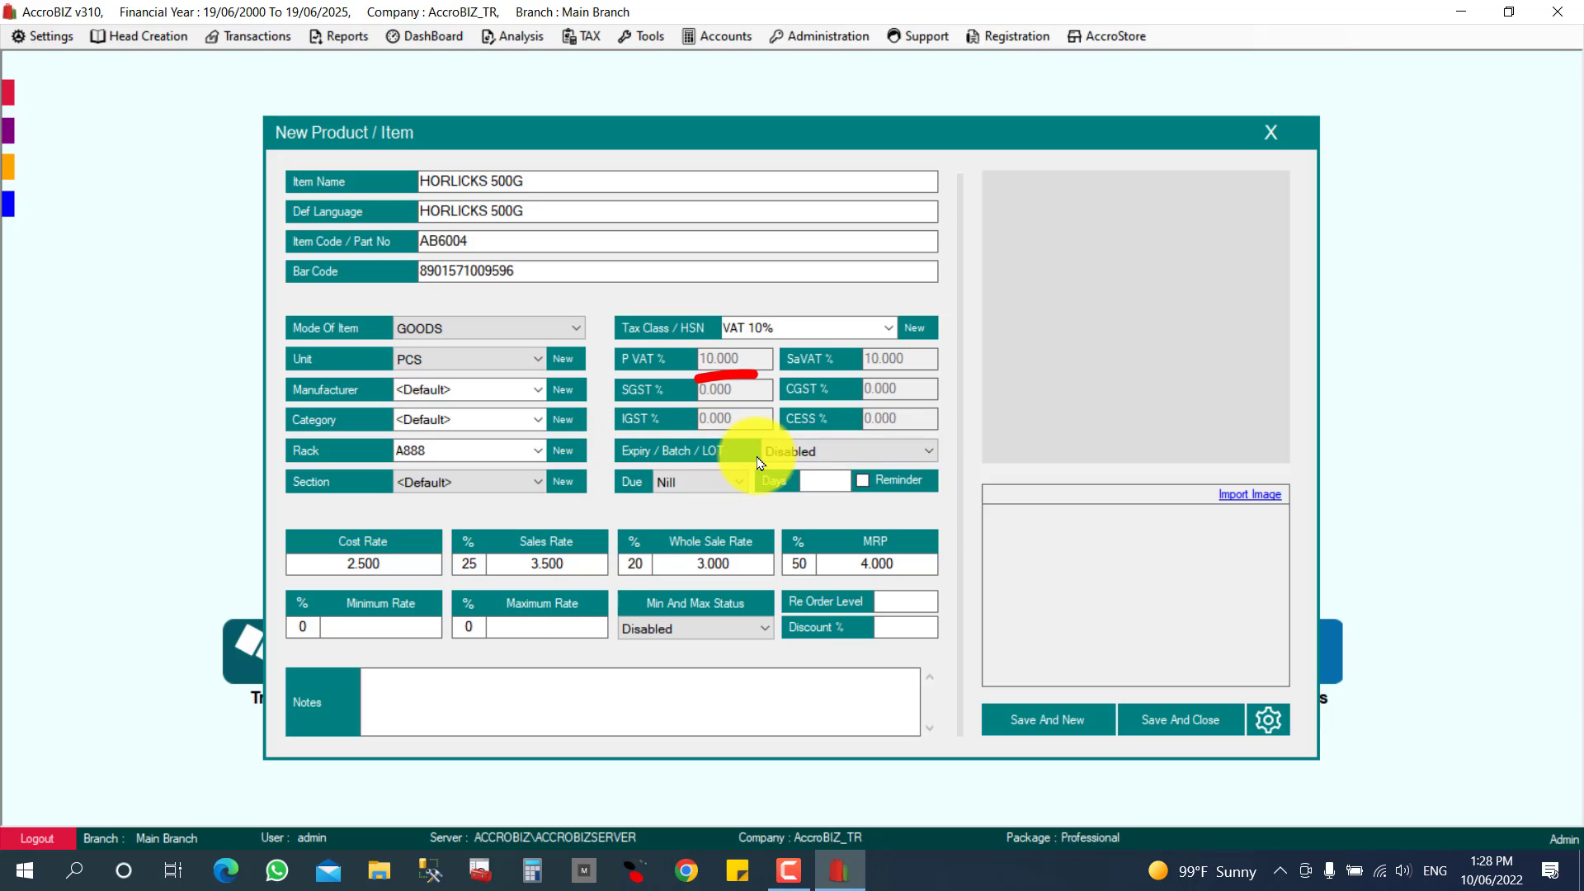
Step: Enable Expiry / Batch / LOT tracking for HORLICKS 500G and save and close the item
{"action": "left_click", "coordinate": [894, 453]}
{"action": "left_click", "coordinate": [805, 483]}
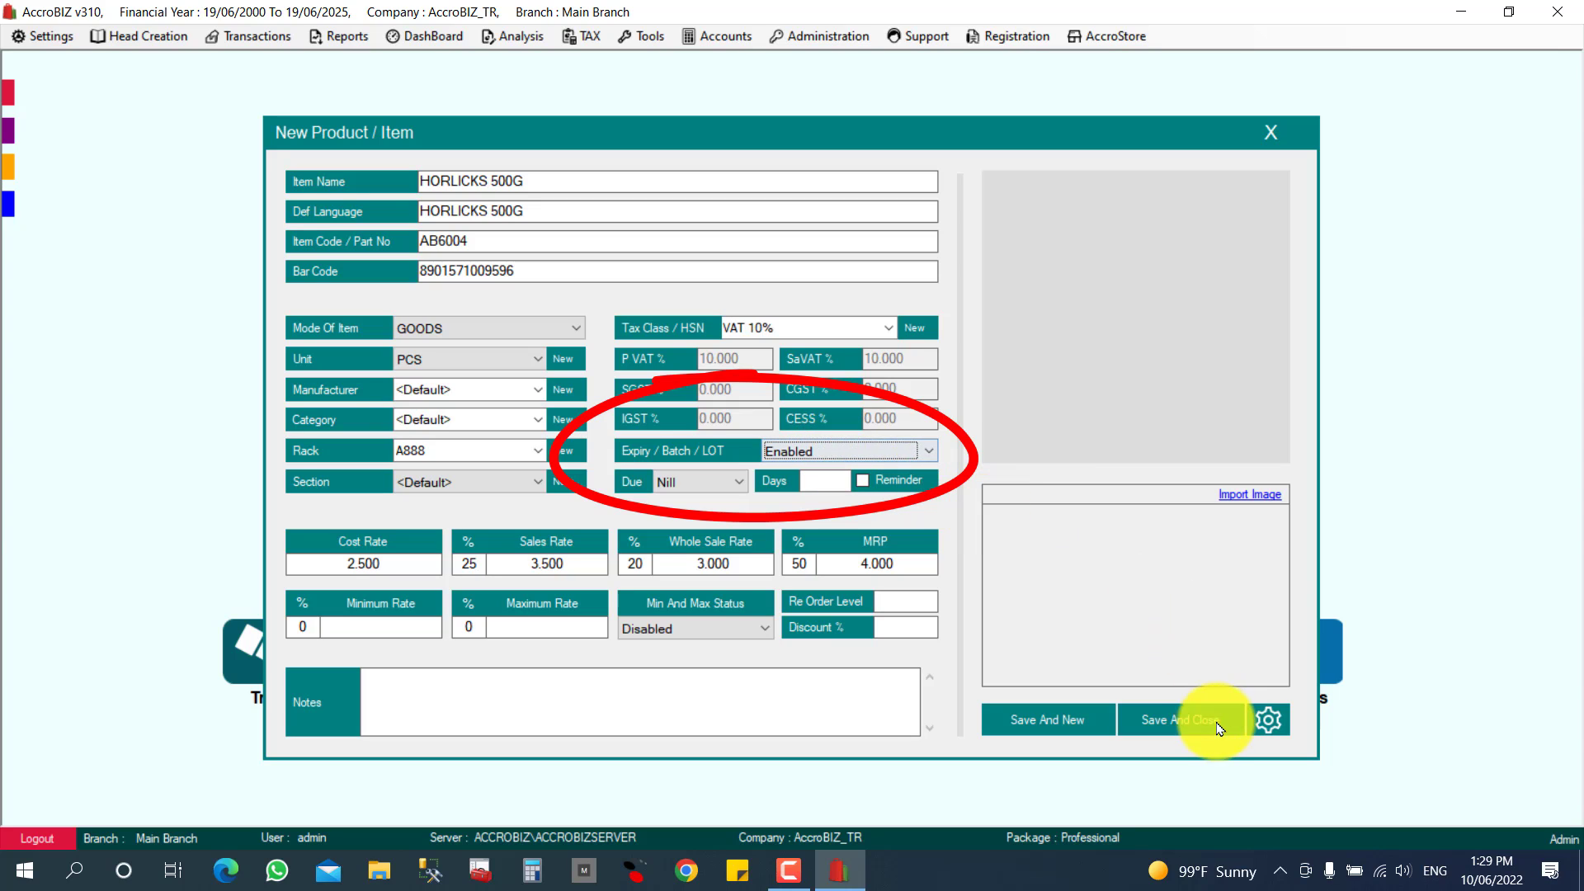
{"action": "left_click", "coordinate": [1179, 729]}
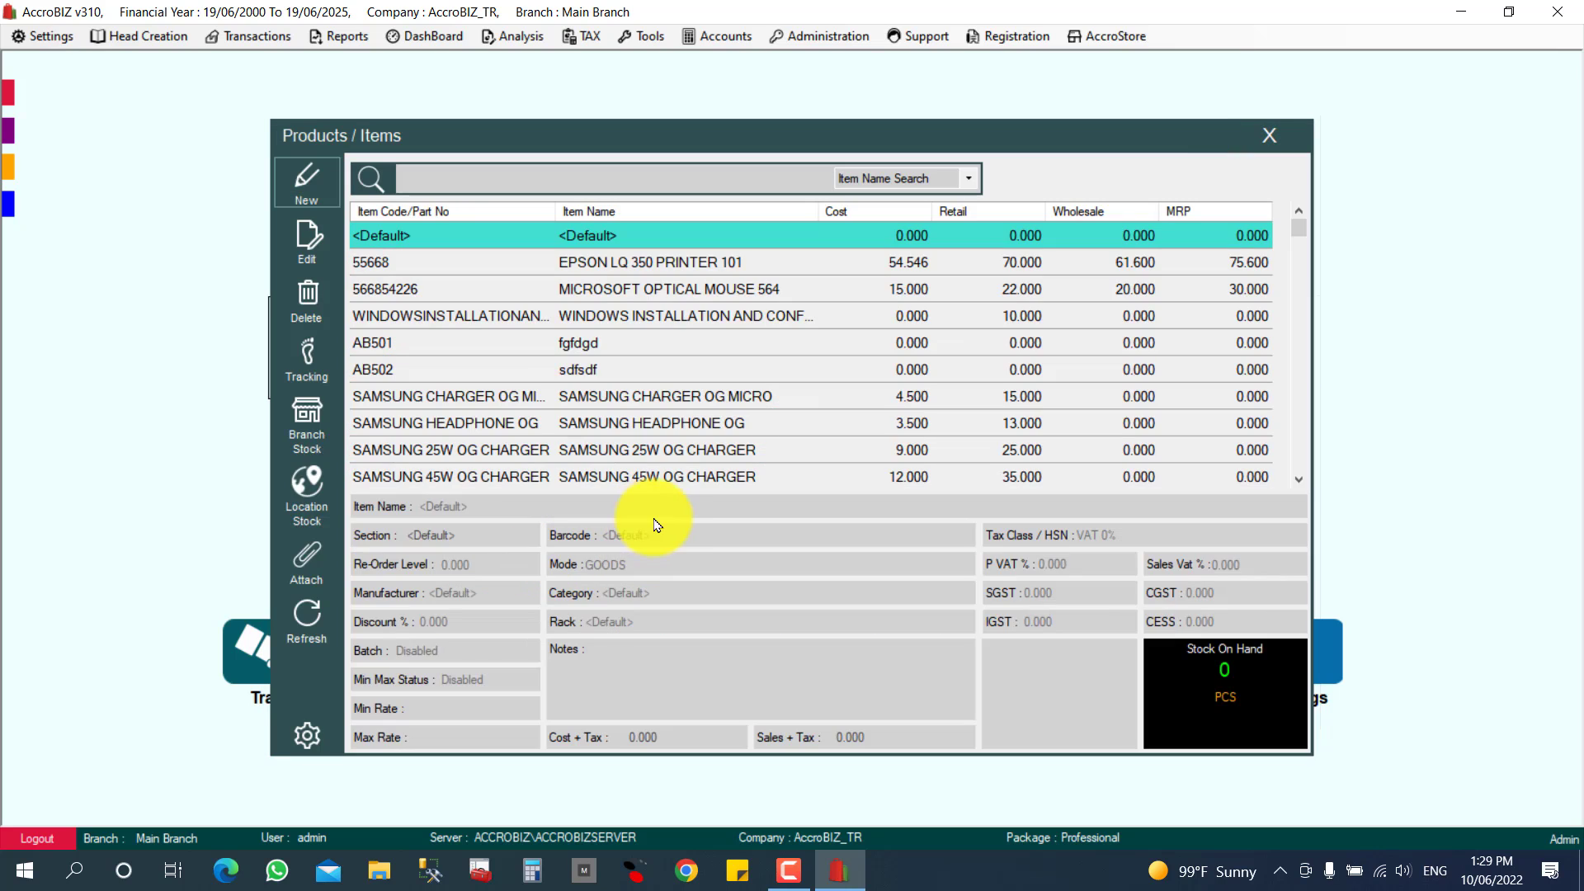
Step: Close the Products / Items window
{"action": "left_click", "coordinate": [1268, 135]}
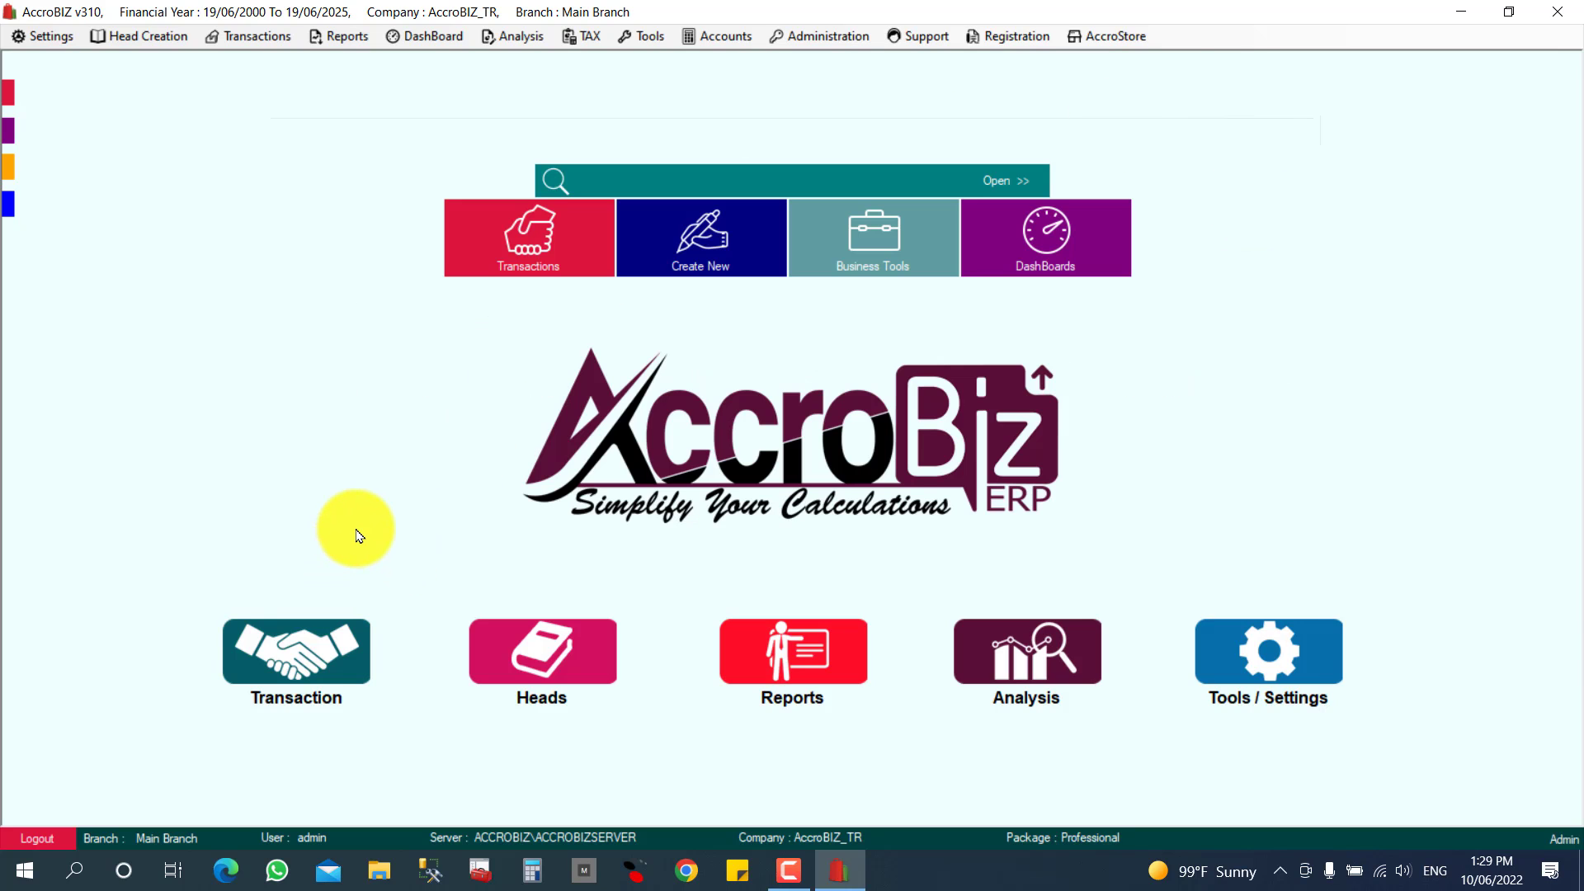
Step: Start a new purchase invoice from ABC SUPPLIER, entering 2121
{"action": "left_click", "coordinate": [322, 651]}
{"action": "left_click", "coordinate": [440, 262]}
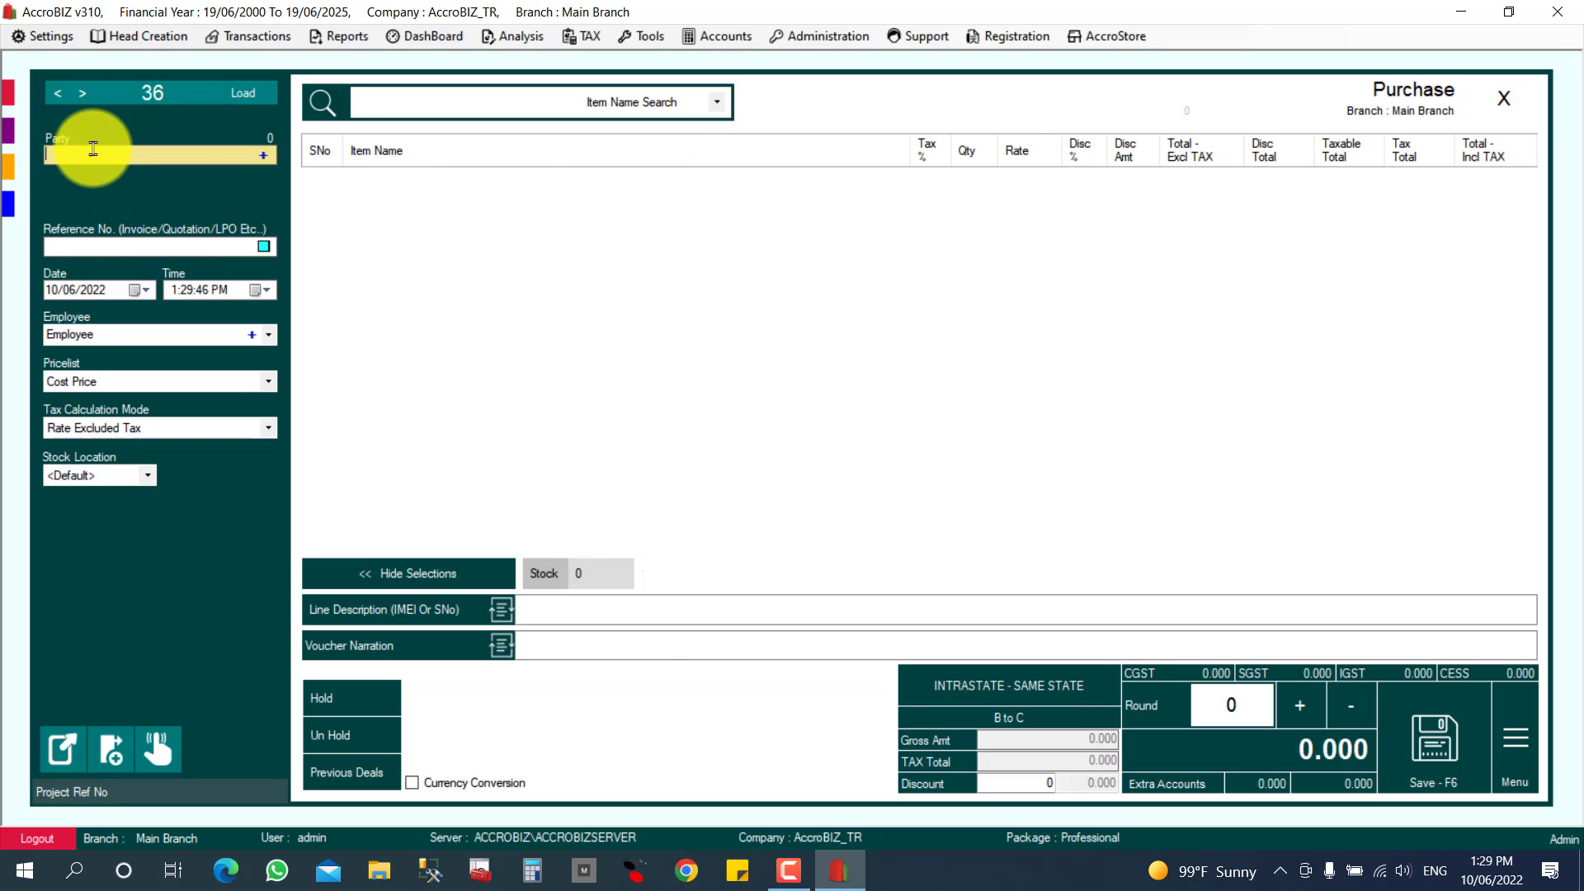
{"action": "type", "text": "S"}
{"action": "key", "text": "Down"}
{"action": "key", "text": "Down"}
{"action": "key", "text": "Return"}
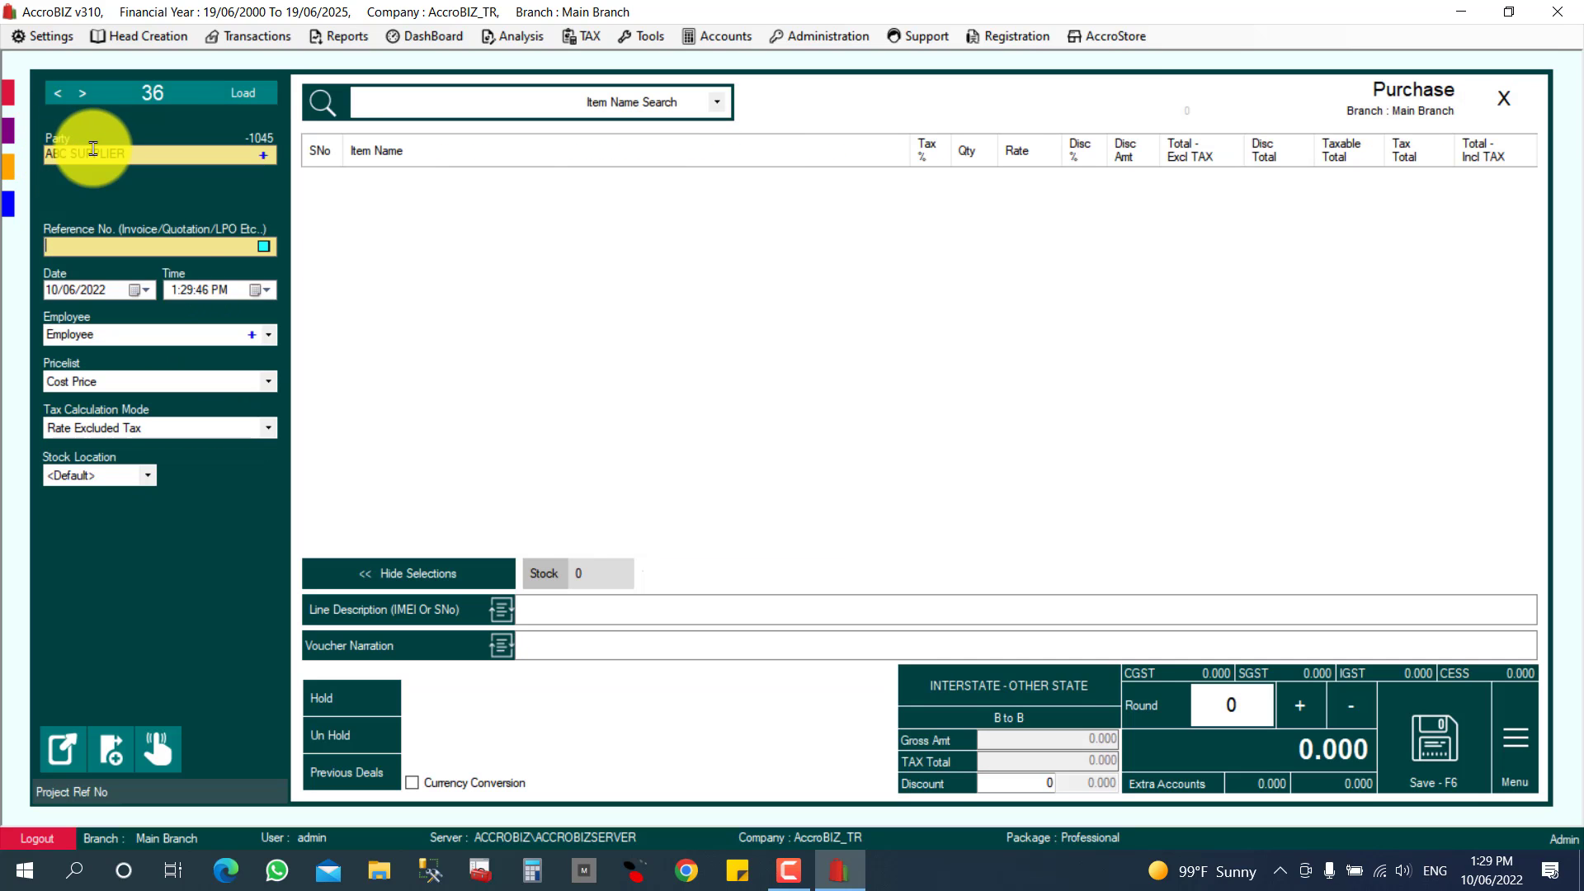
{"action": "type", "text": "2121"}
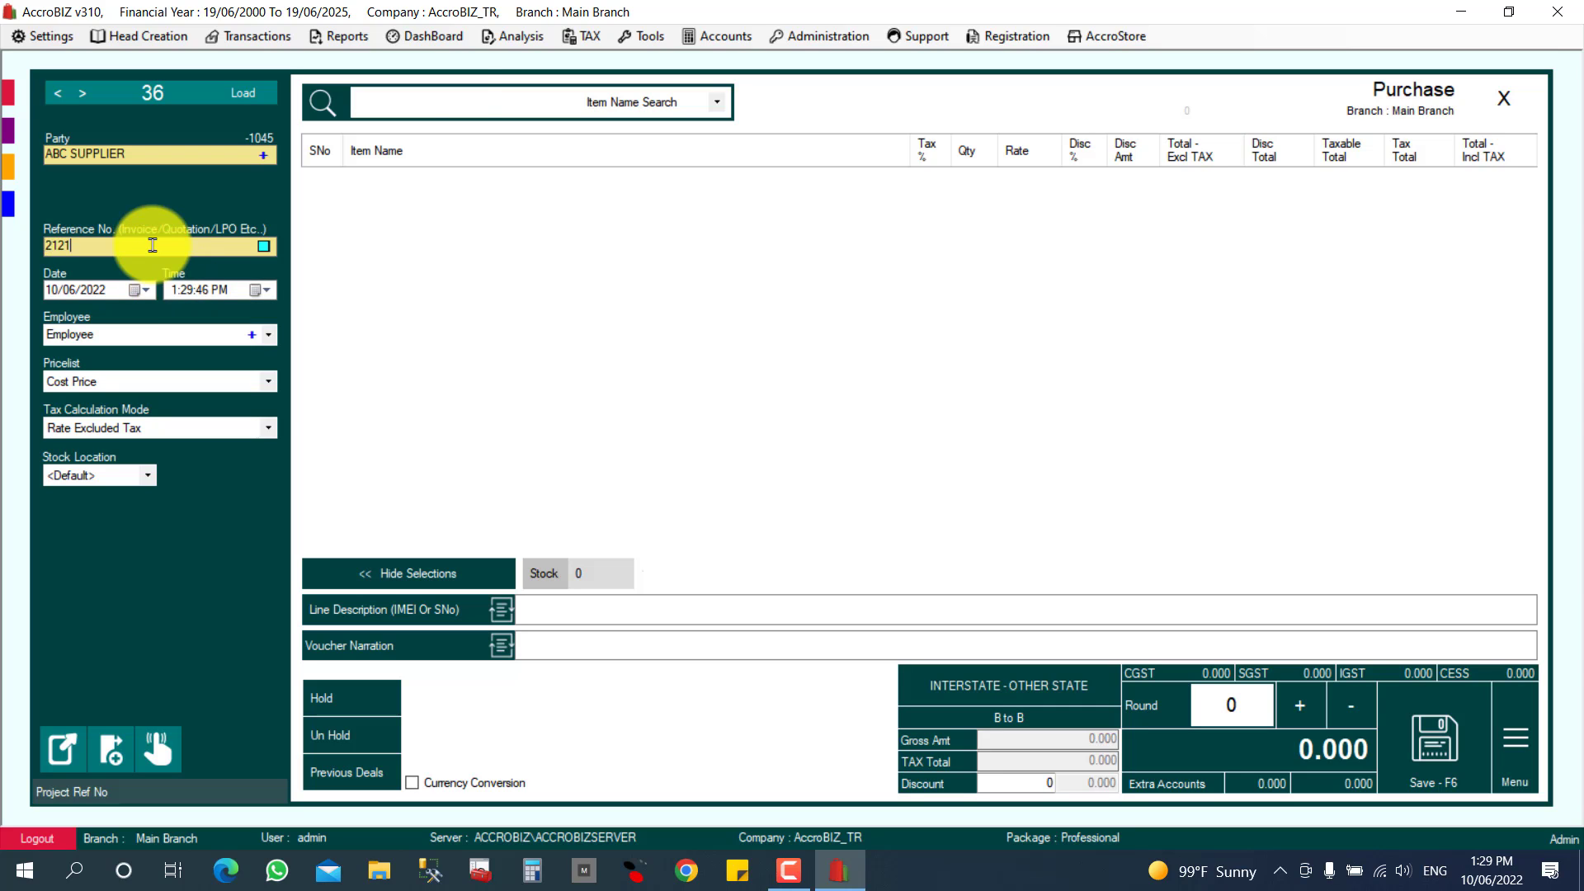
Step: Add HORLICKS 500G with quantity 100 (total 250.000) and bring up the grid column choices
{"action": "left_click", "coordinate": [458, 95]}
{"action": "type", "text": "HOR"}
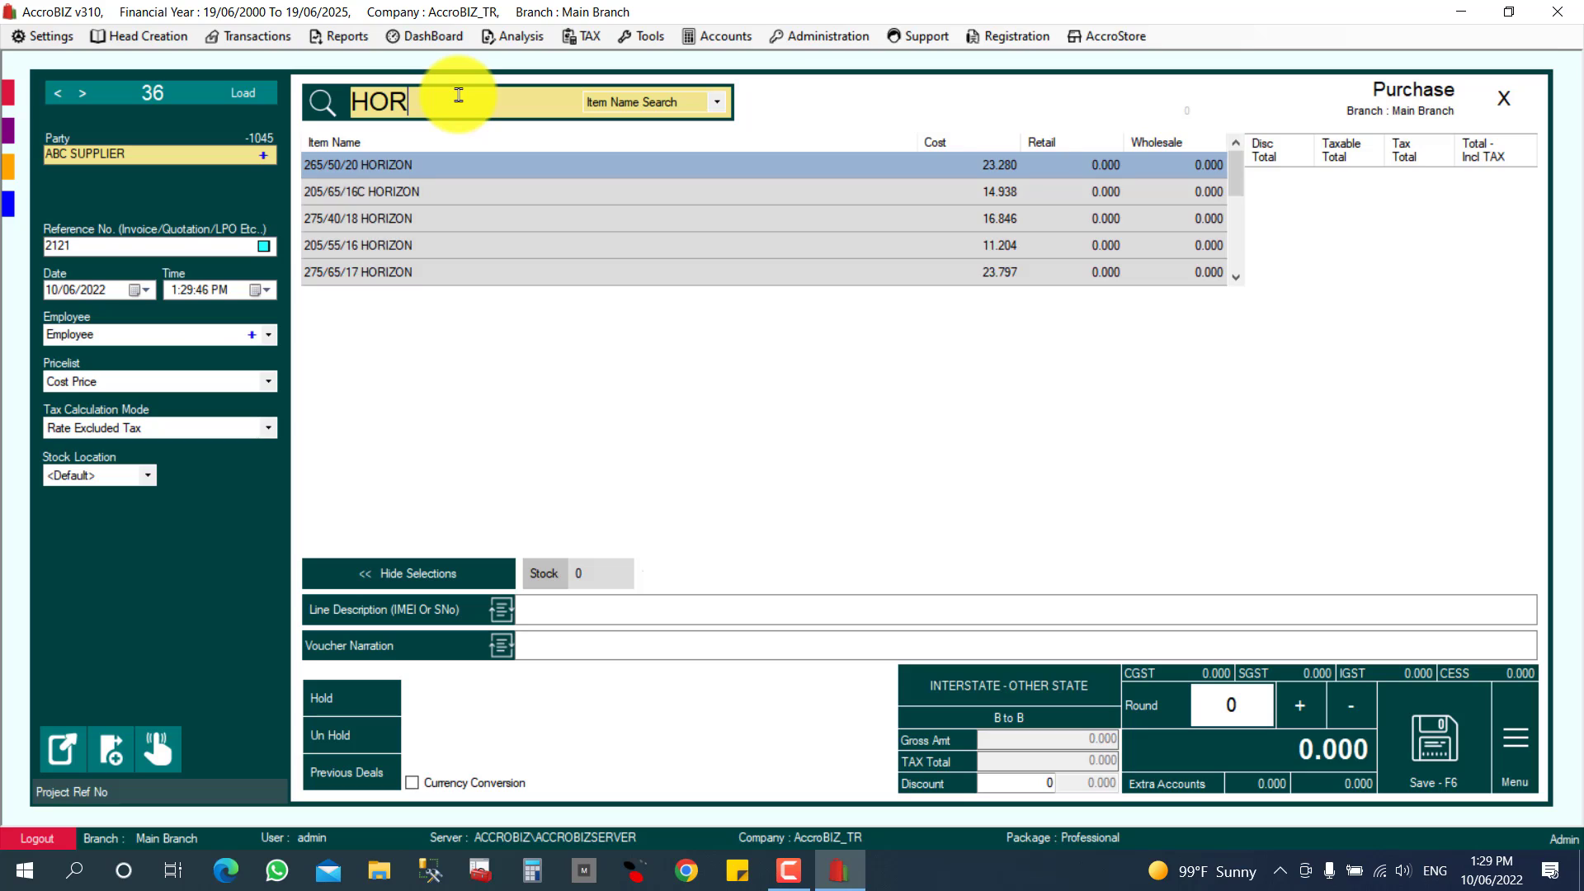
{"action": "type", "text": "L"}
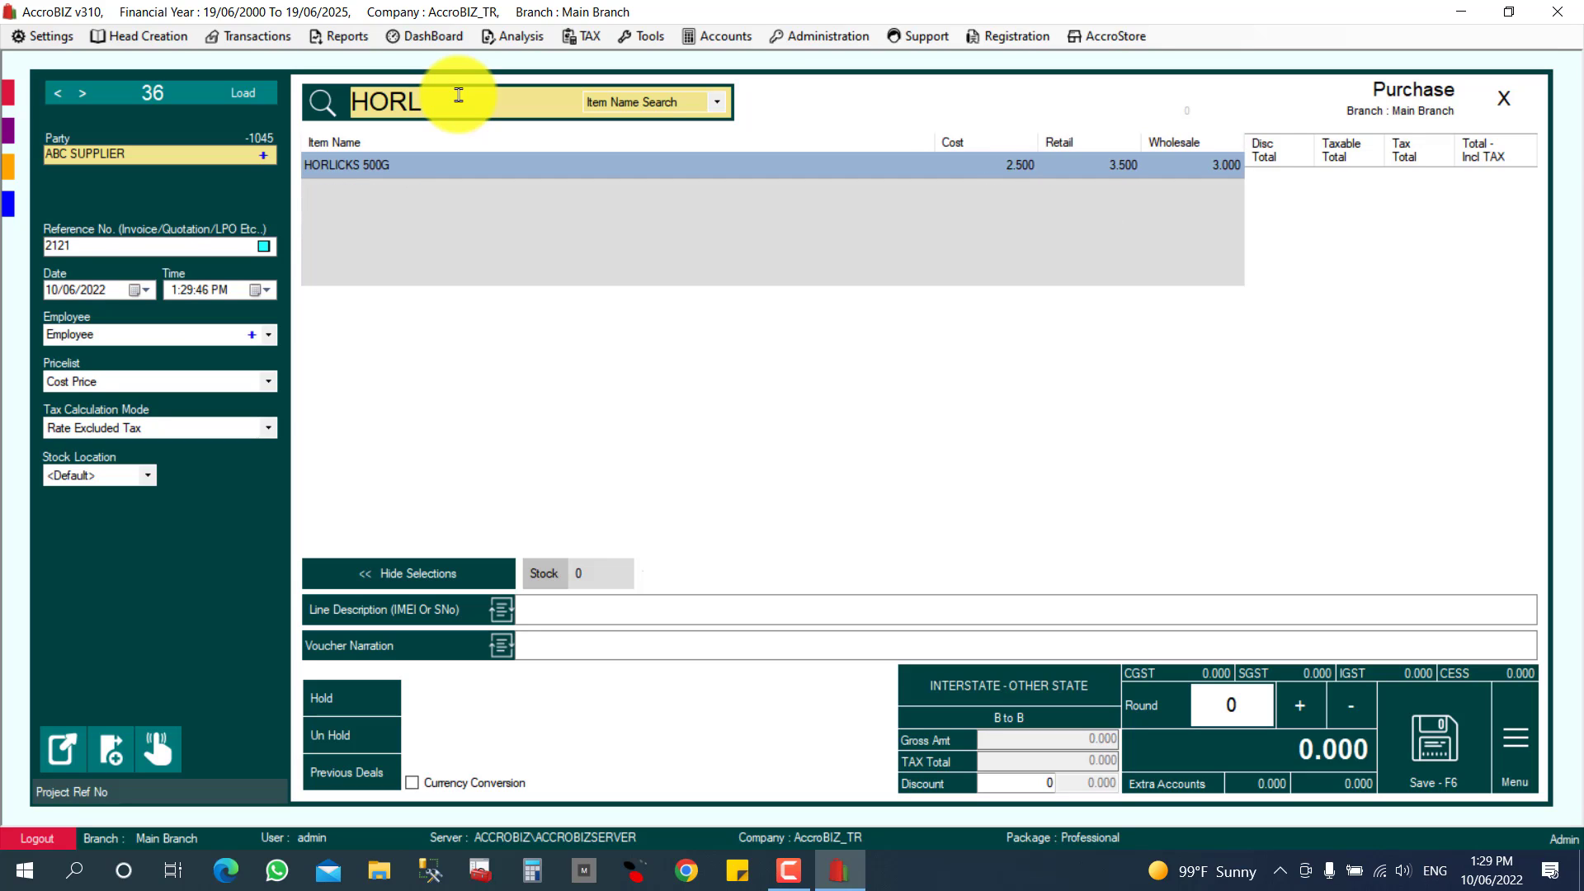
{"action": "key", "text": "Return"}
{"action": "type", "text": "100"}
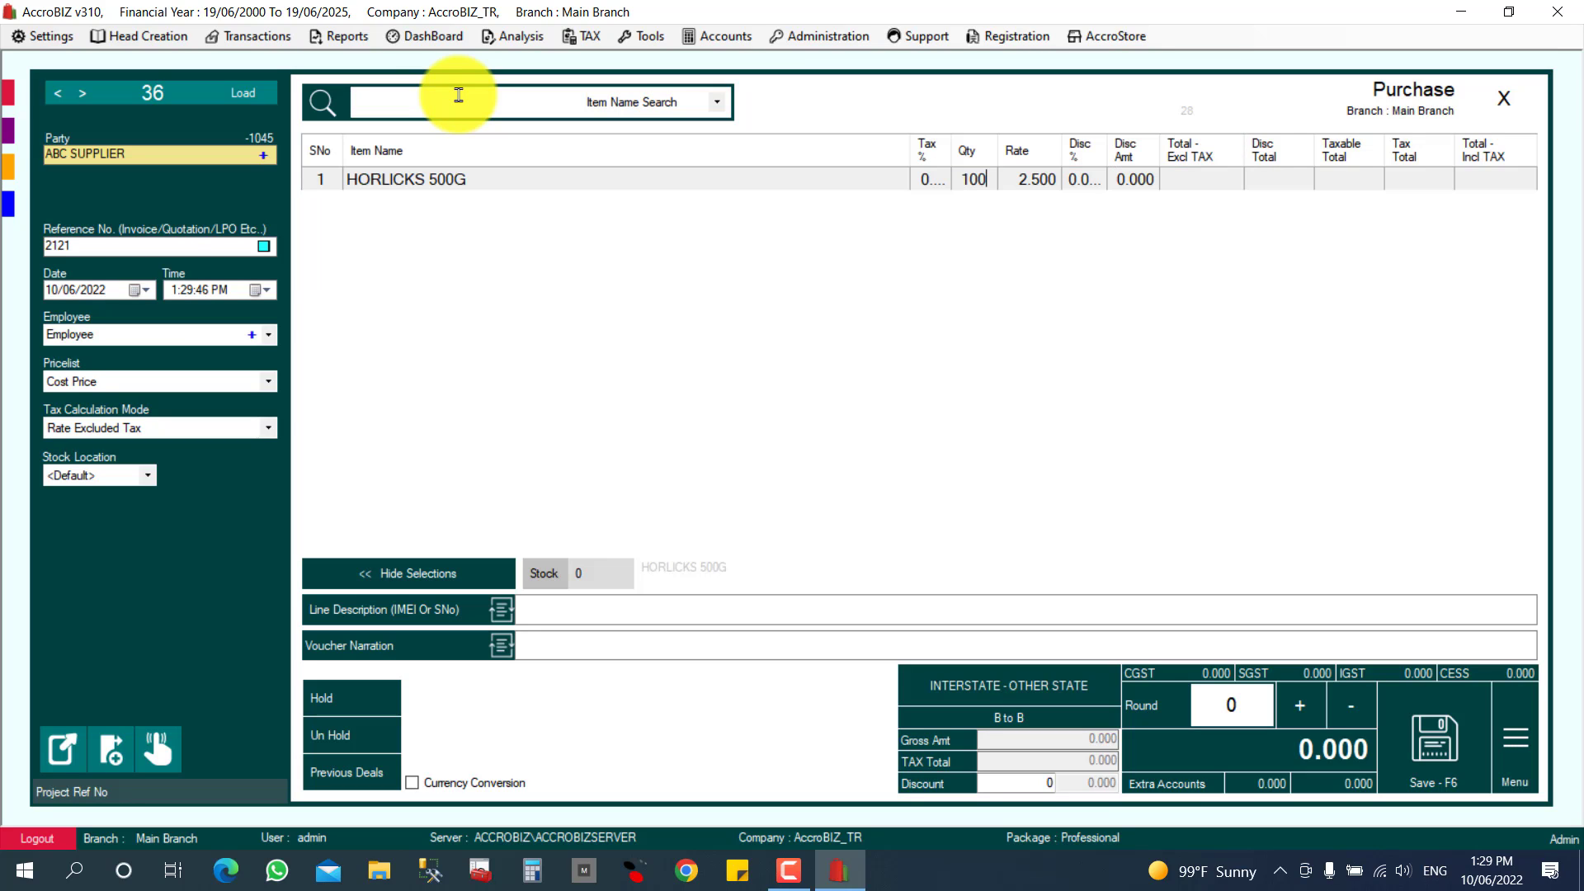
{"action": "key", "text": "Return"}
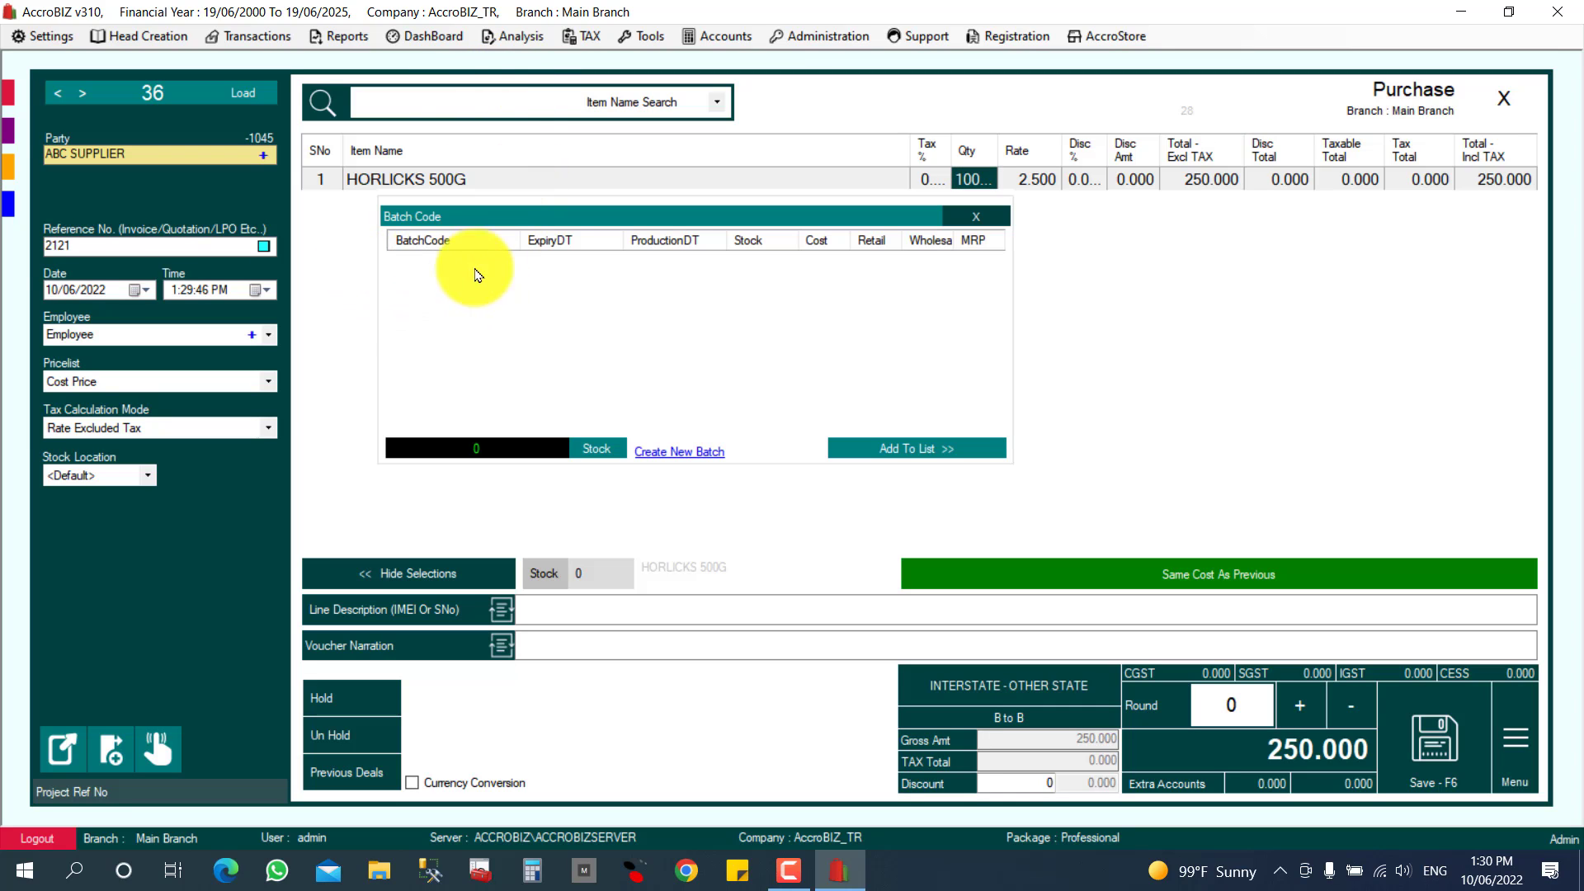
{"action": "key", "text": "Escape"}
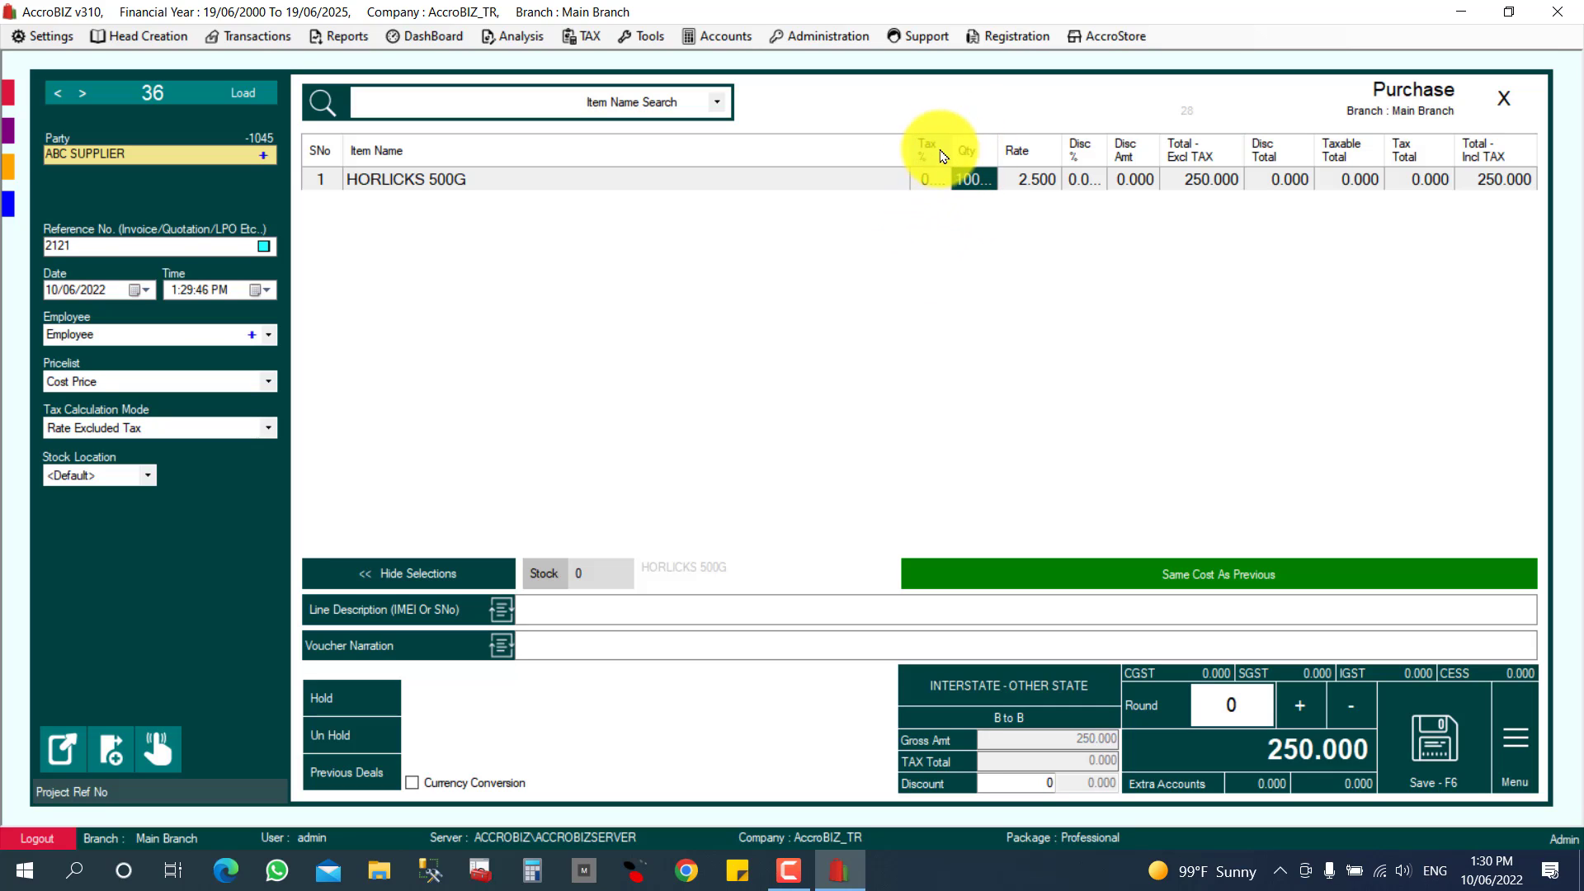
{"action": "left_click", "coordinate": [976, 174]}
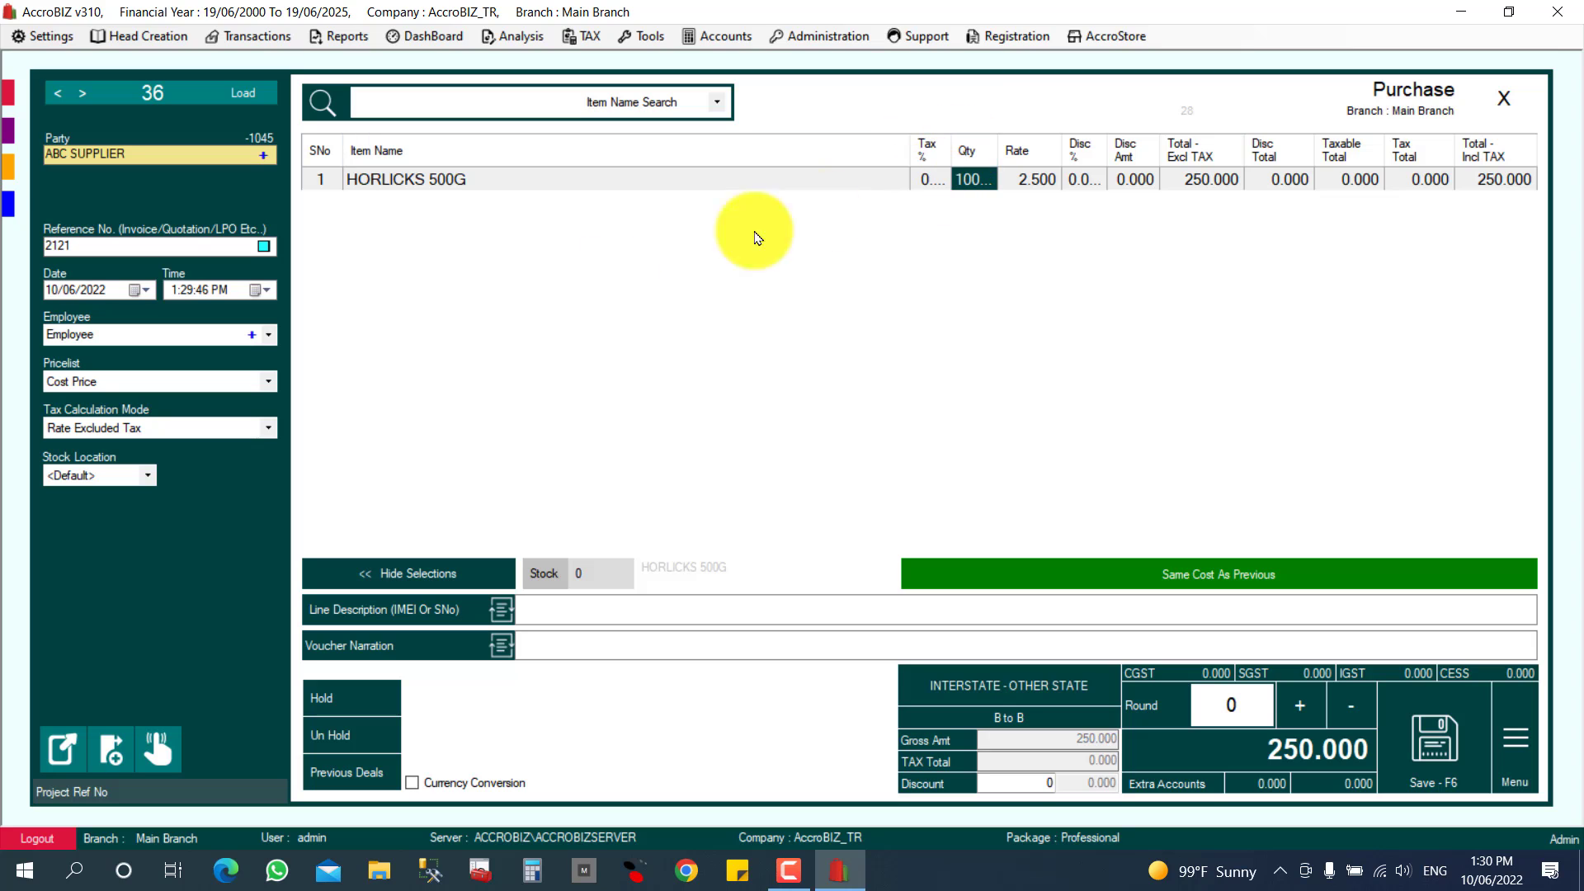
{"action": "left_click", "coordinate": [109, 761]}
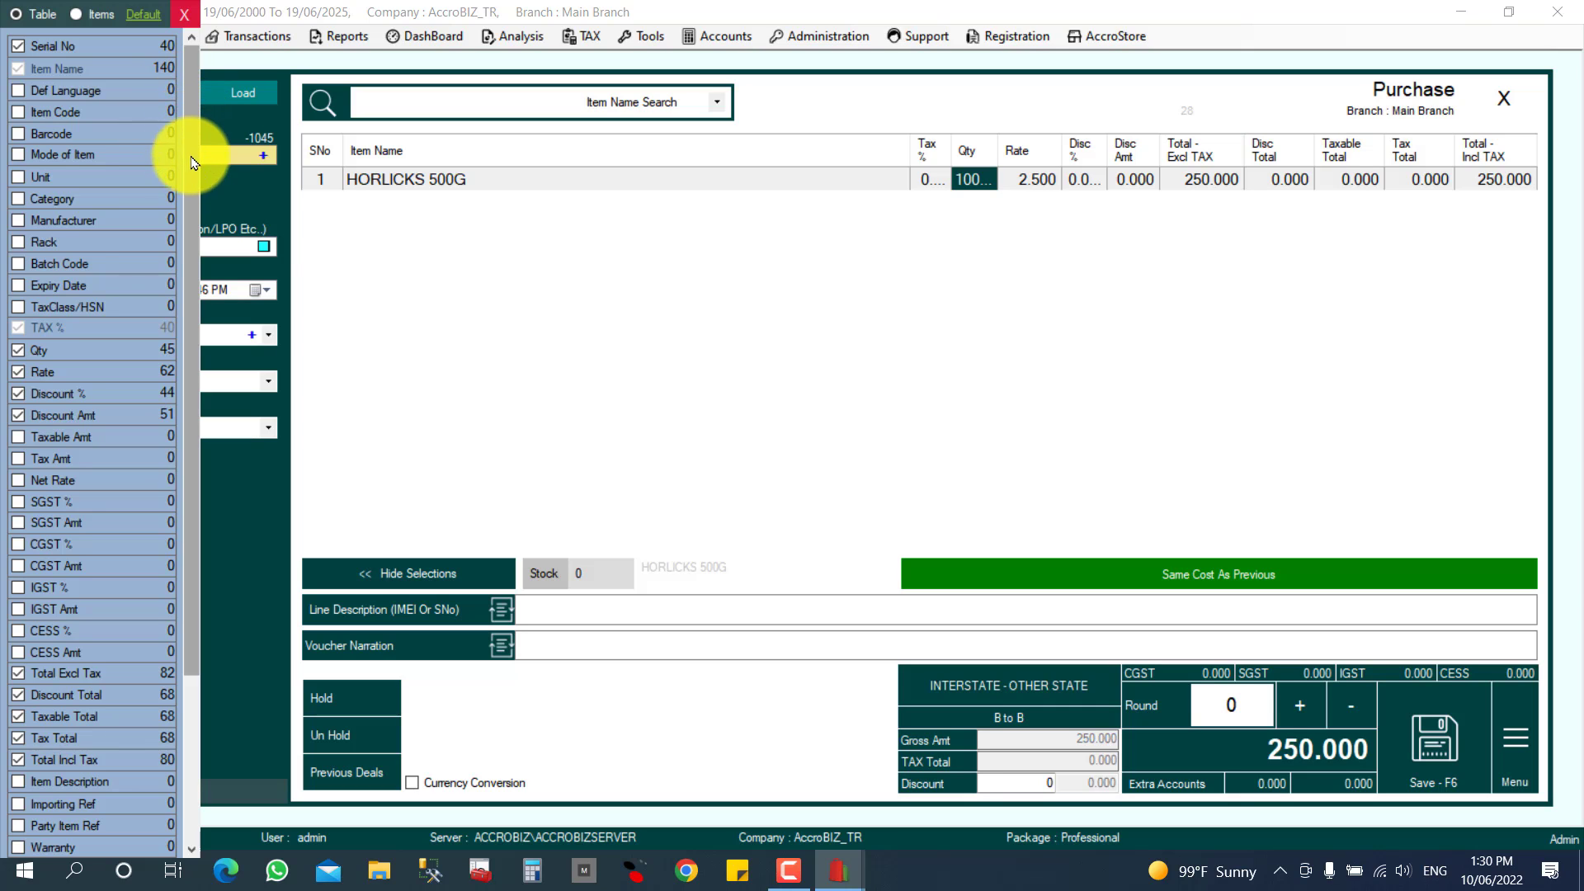
Step: Show the Expiry Date and BatchCode columns, then re-enter quantity 100 to open the batch list
{"action": "left_click", "coordinate": [19, 285]}
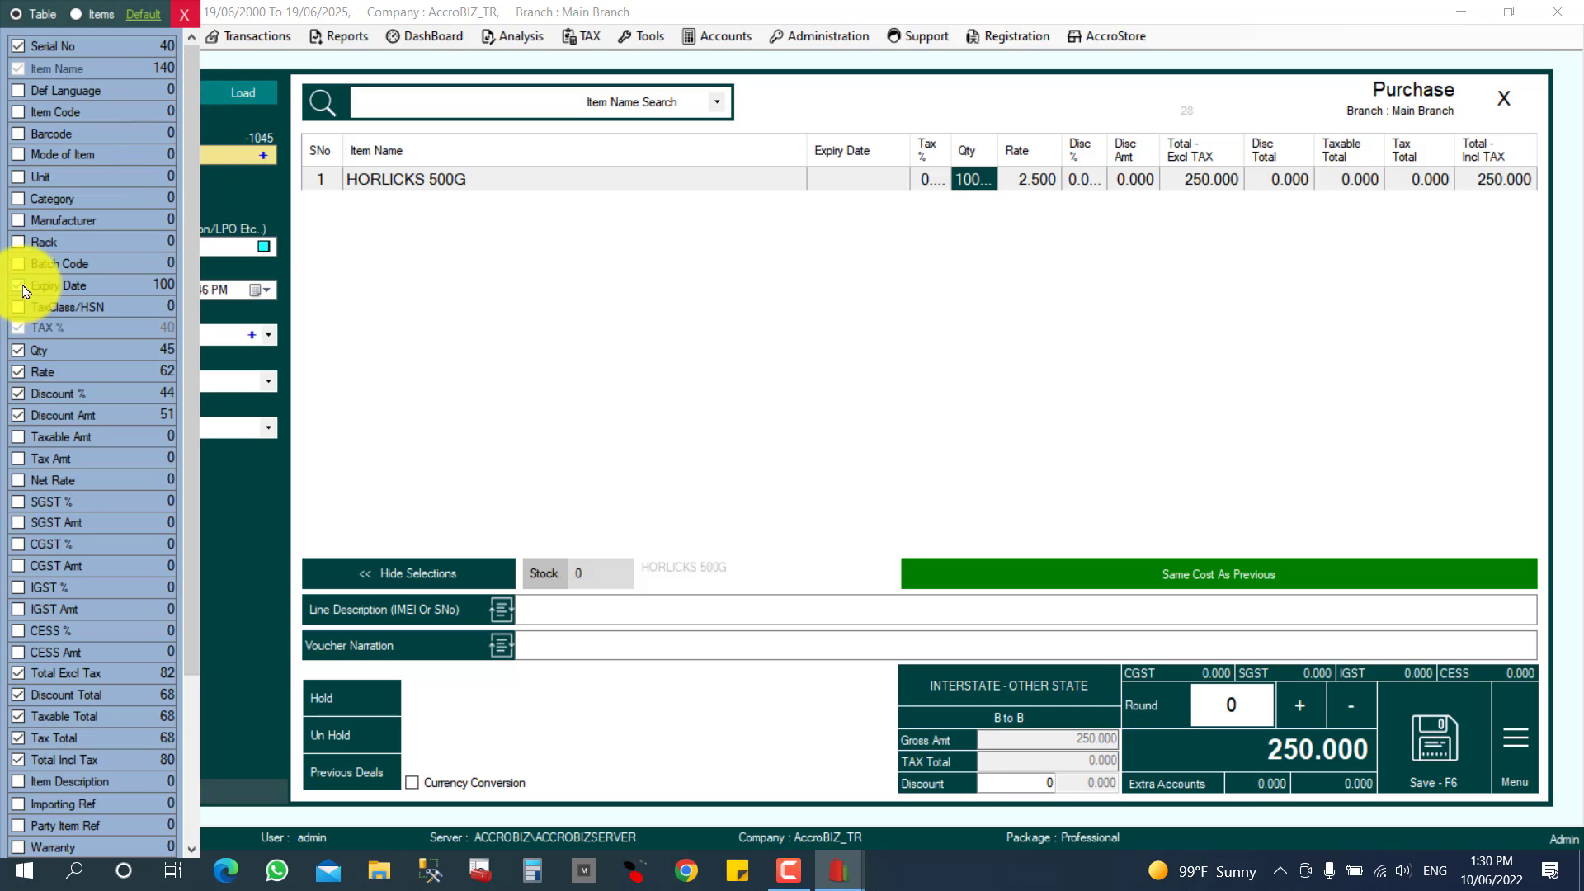
{"action": "left_click", "coordinate": [18, 263]}
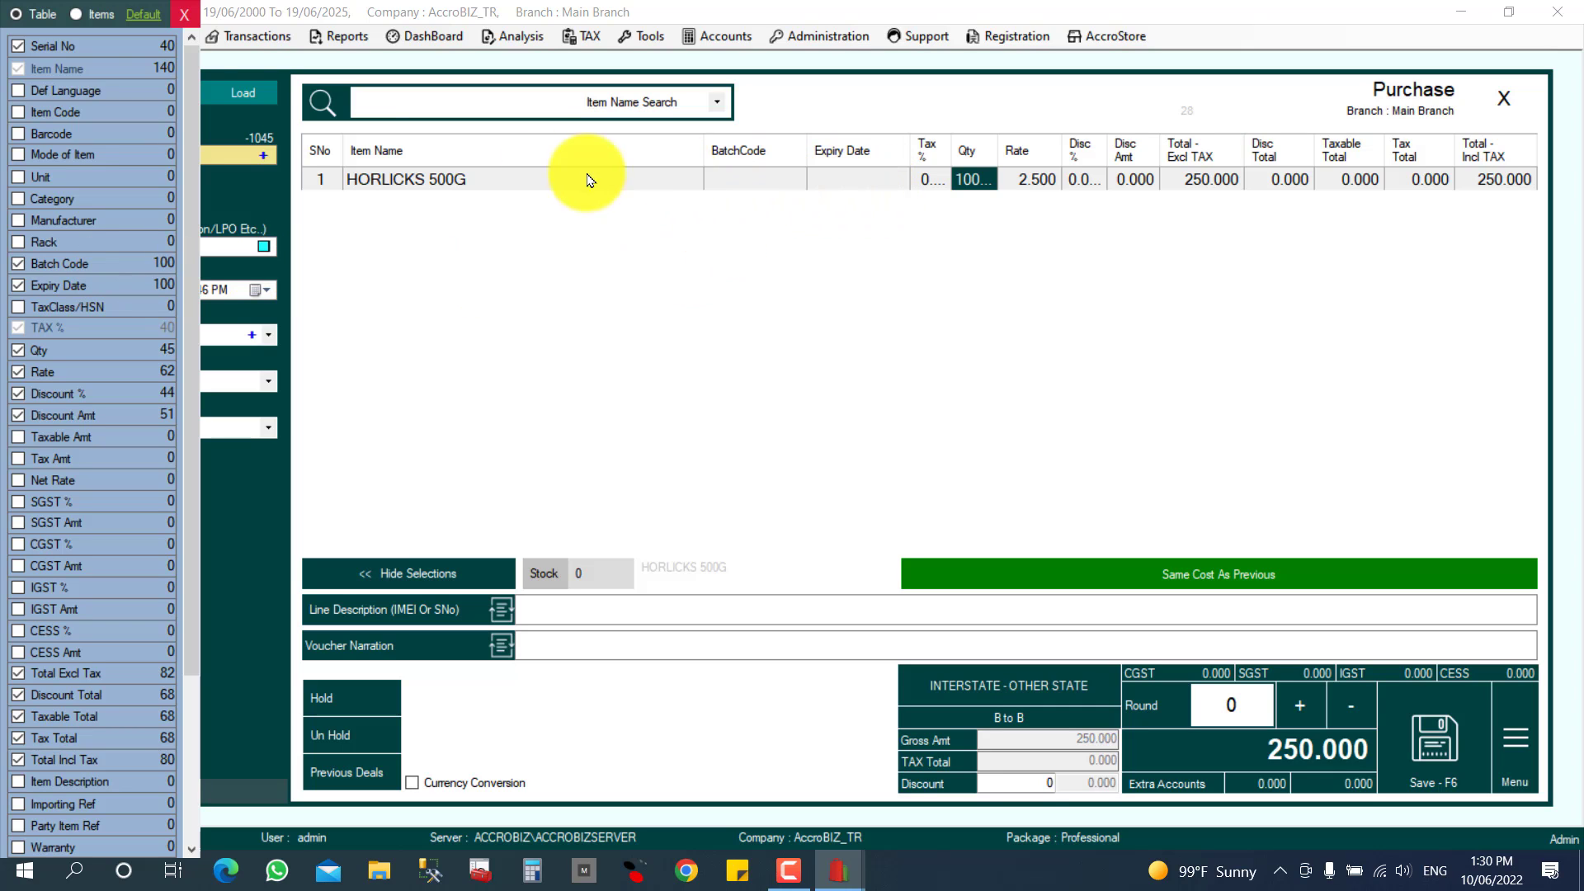
{"action": "left_click", "coordinate": [184, 14]}
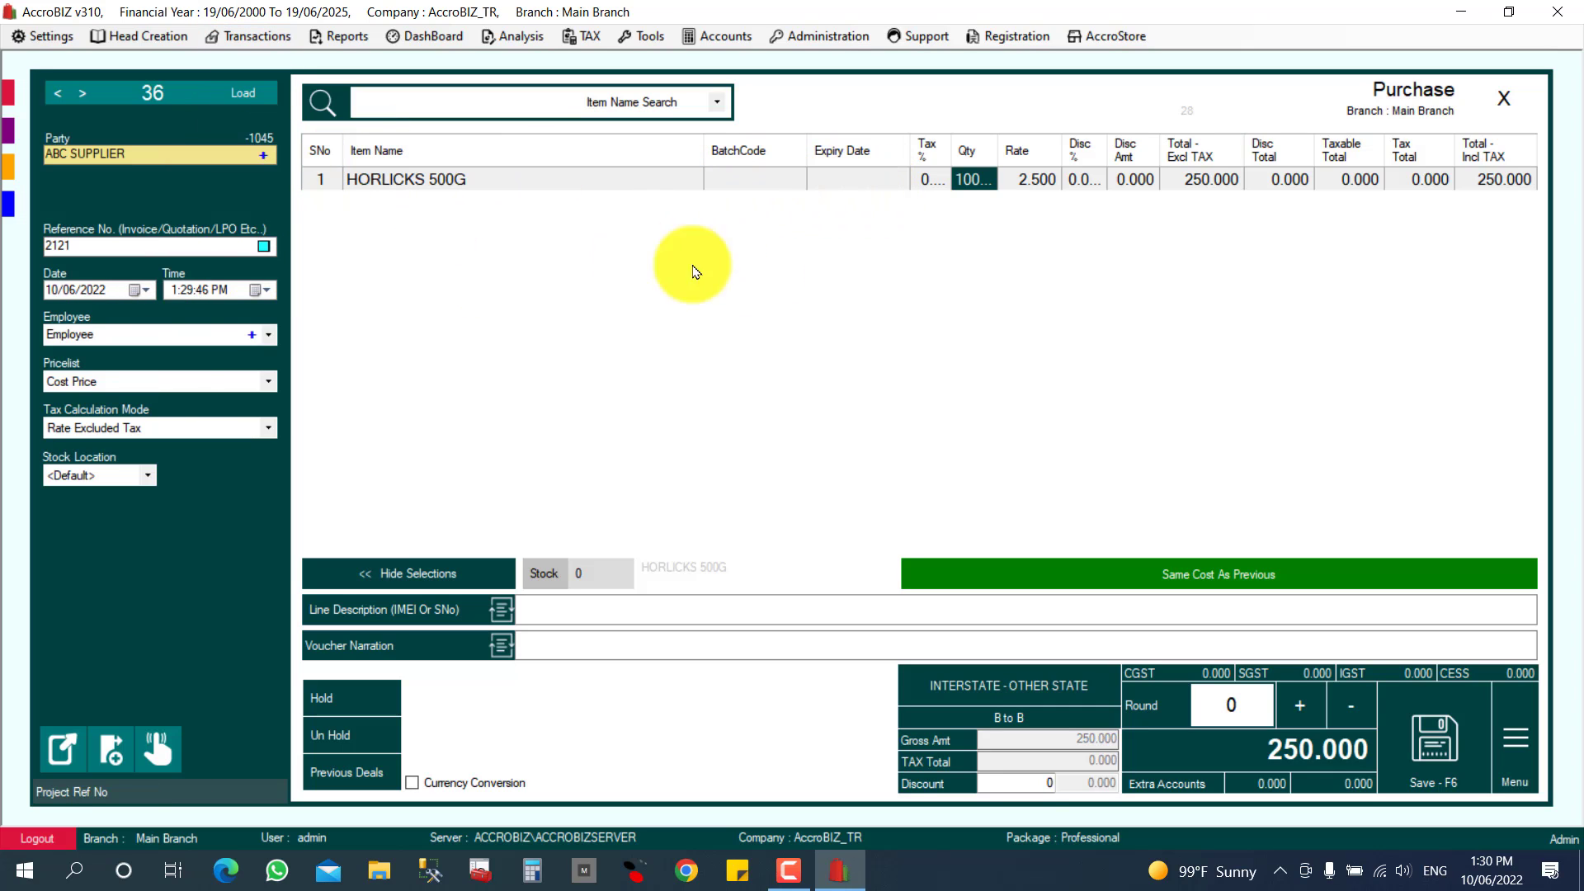
{"action": "left_click", "coordinate": [973, 179]}
{"action": "type", "text": "100"}
{"action": "key", "text": "Return"}
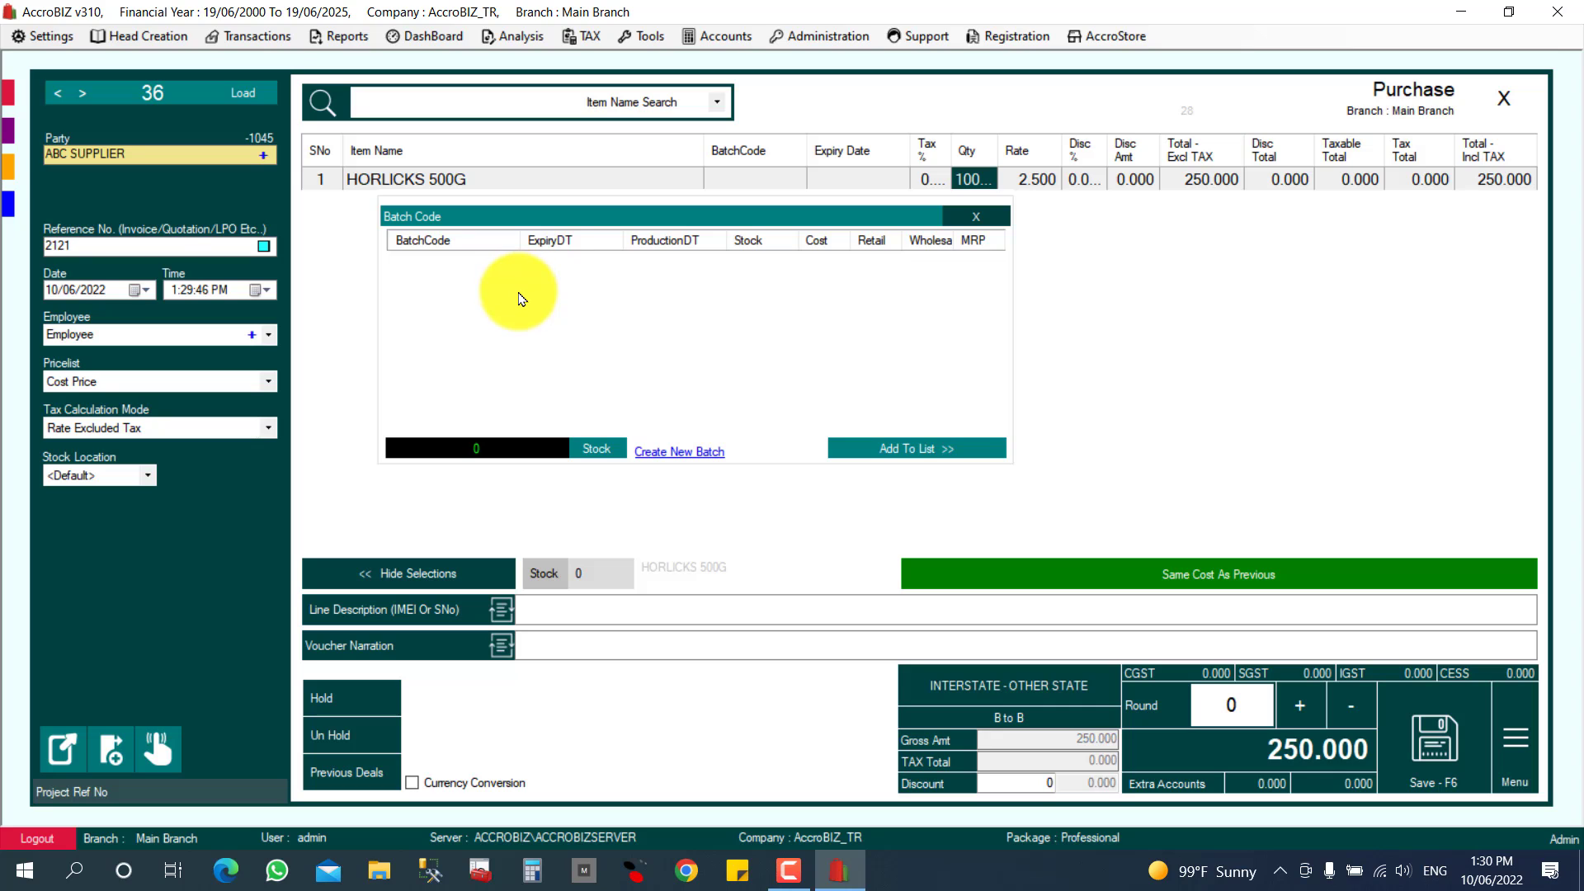
Step: Create and save batch 197H: produced 22/10/2021, expiring 21/04/2023, cost 2.5, retail 3.5, wholesale and MRP 0
{"action": "left_click", "coordinate": [705, 454]}
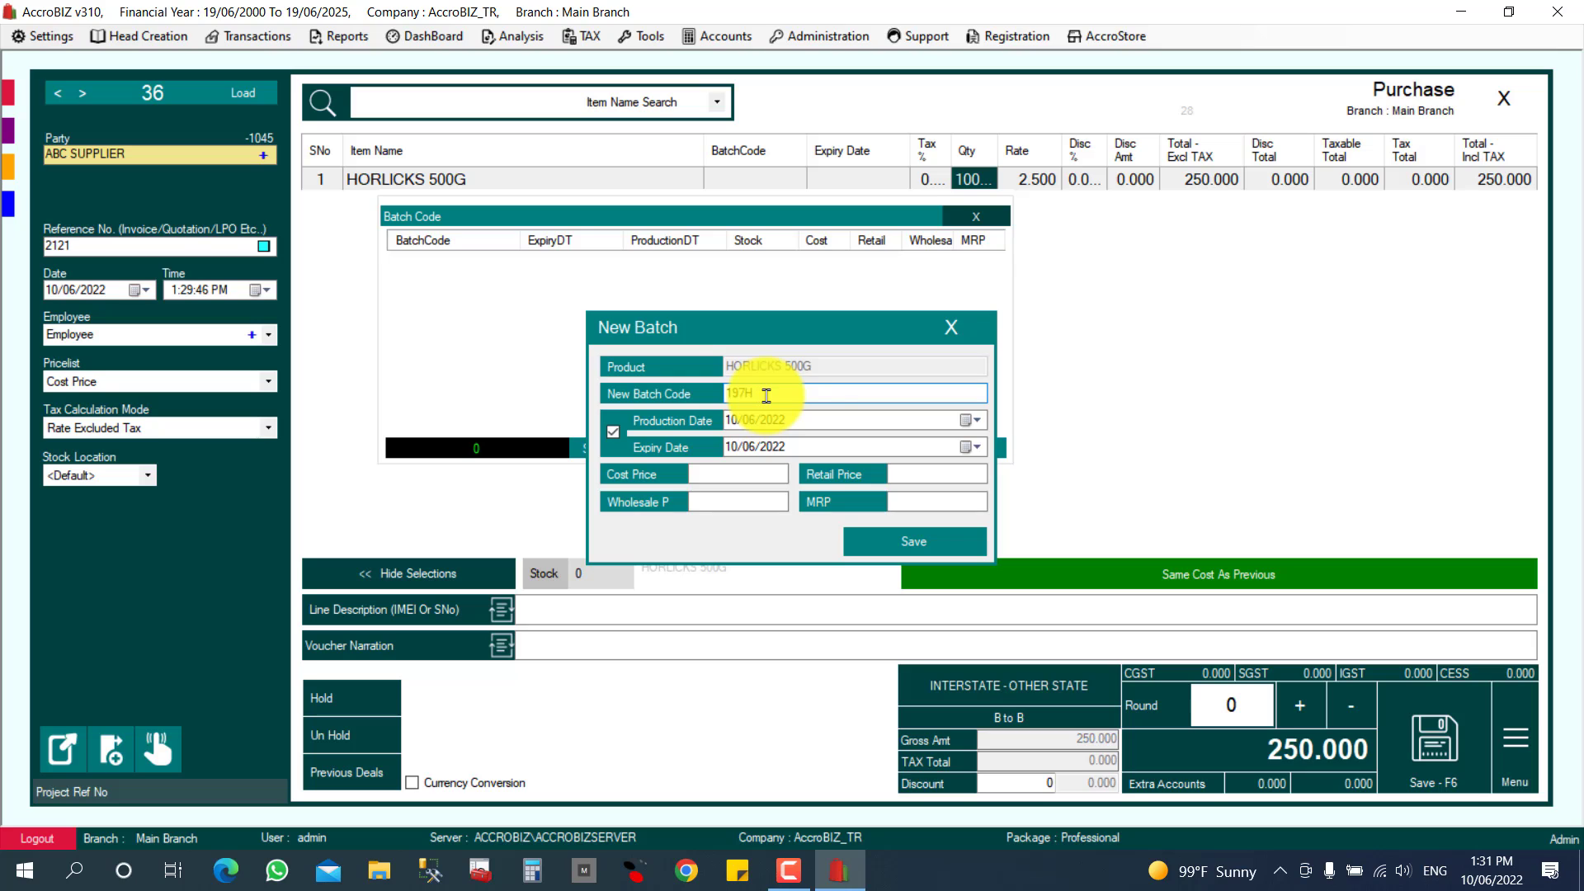
{"action": "left_click", "coordinate": [729, 422]}
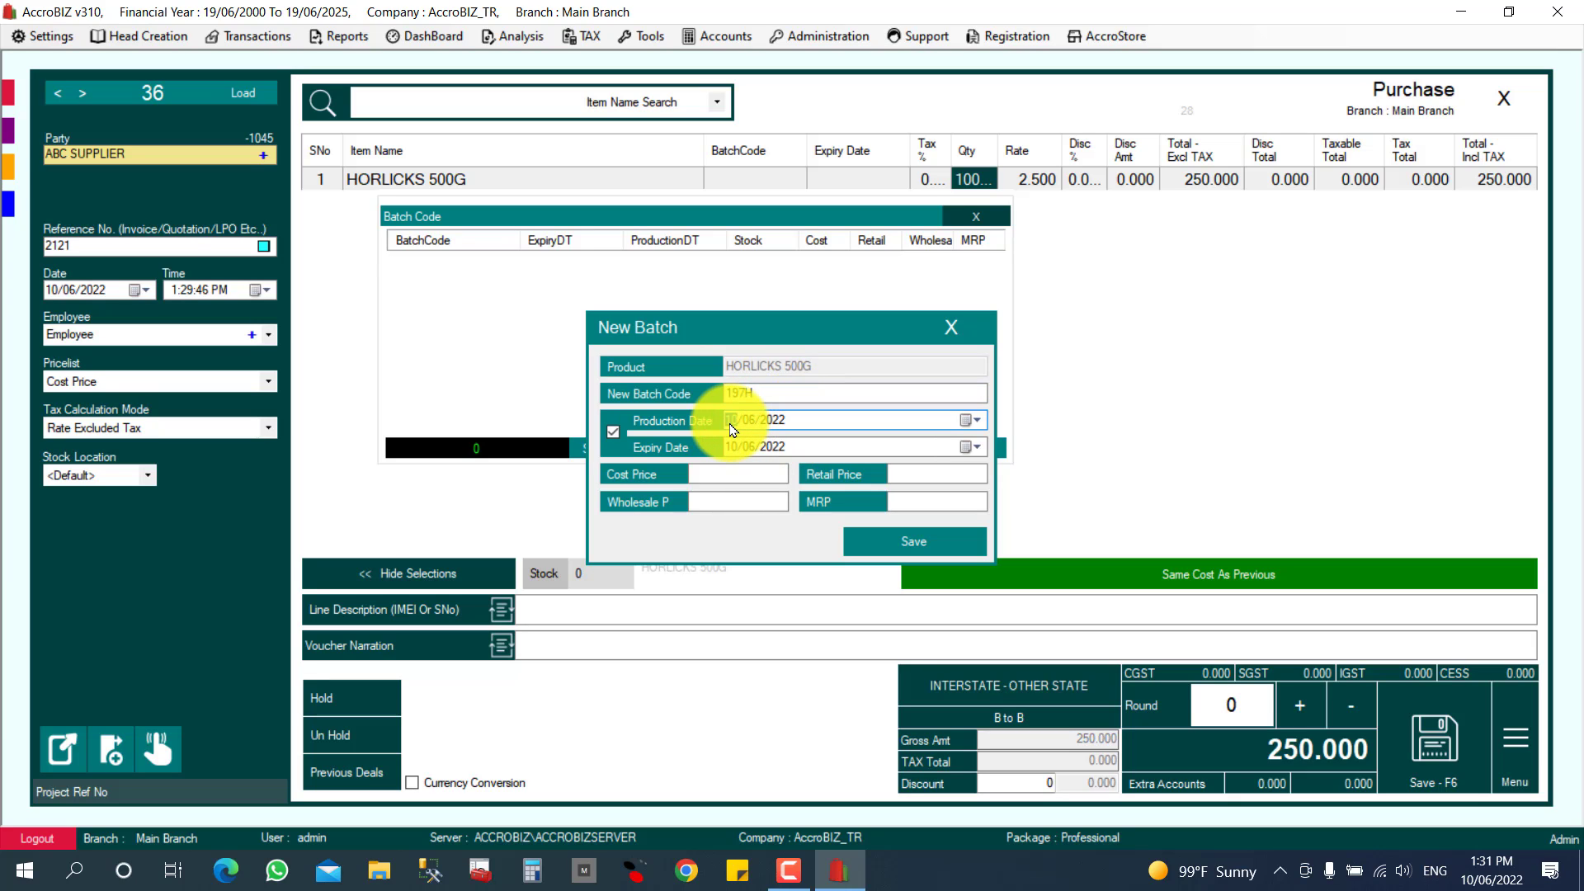
{"action": "type", "text": "22/10/2021"}
{"action": "key", "text": "Tab"}
{"action": "type", "text": "21/"}
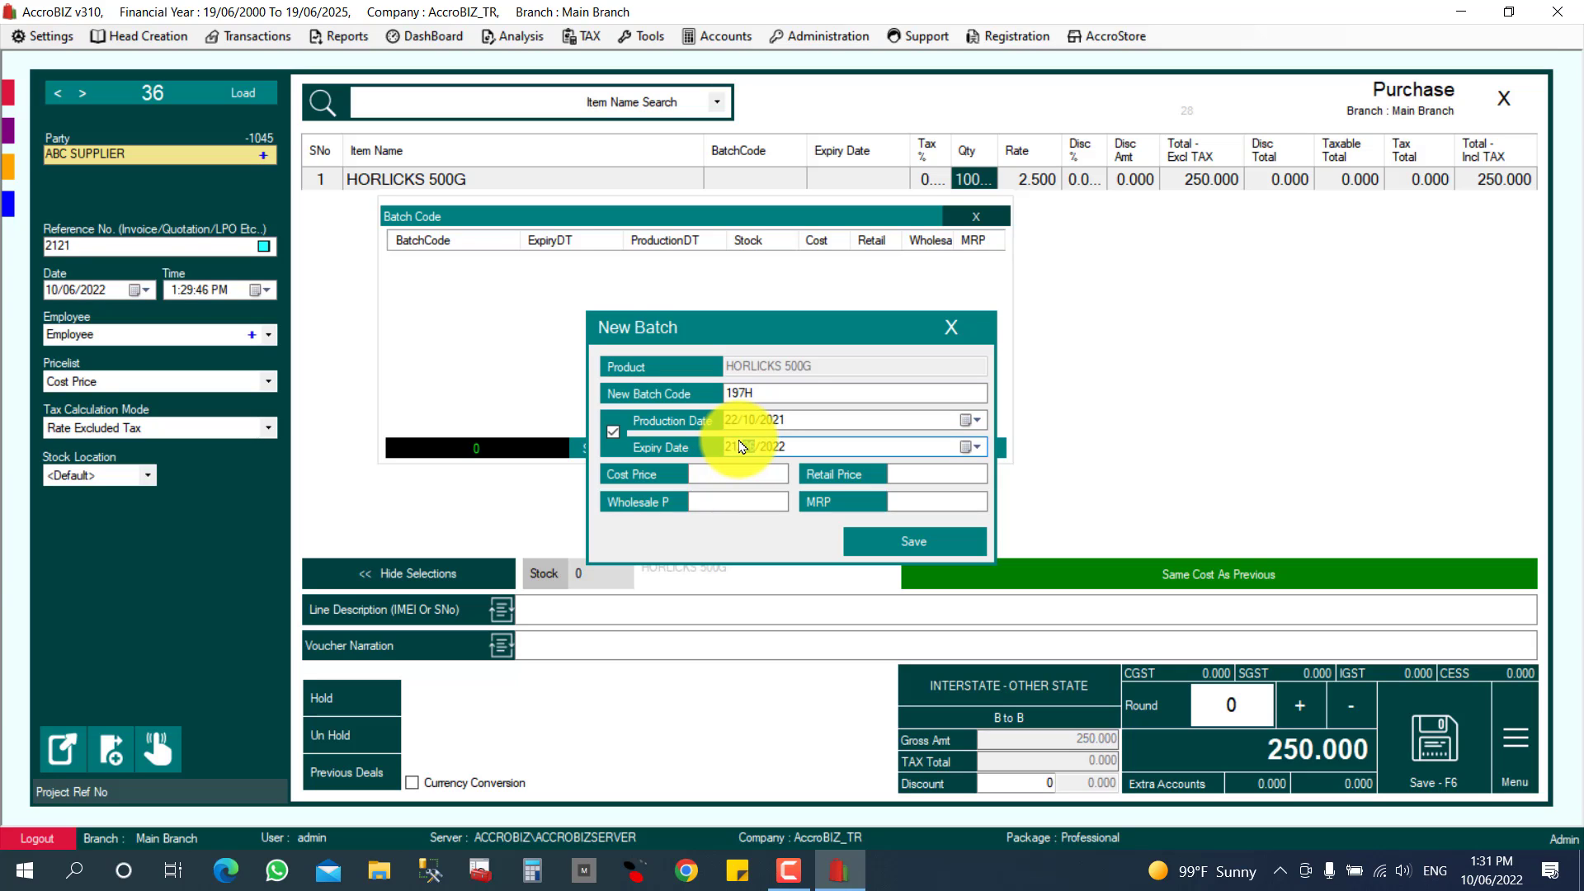
{"action": "type", "text": "04/2023"}
{"action": "left_click", "coordinate": [734, 475]}
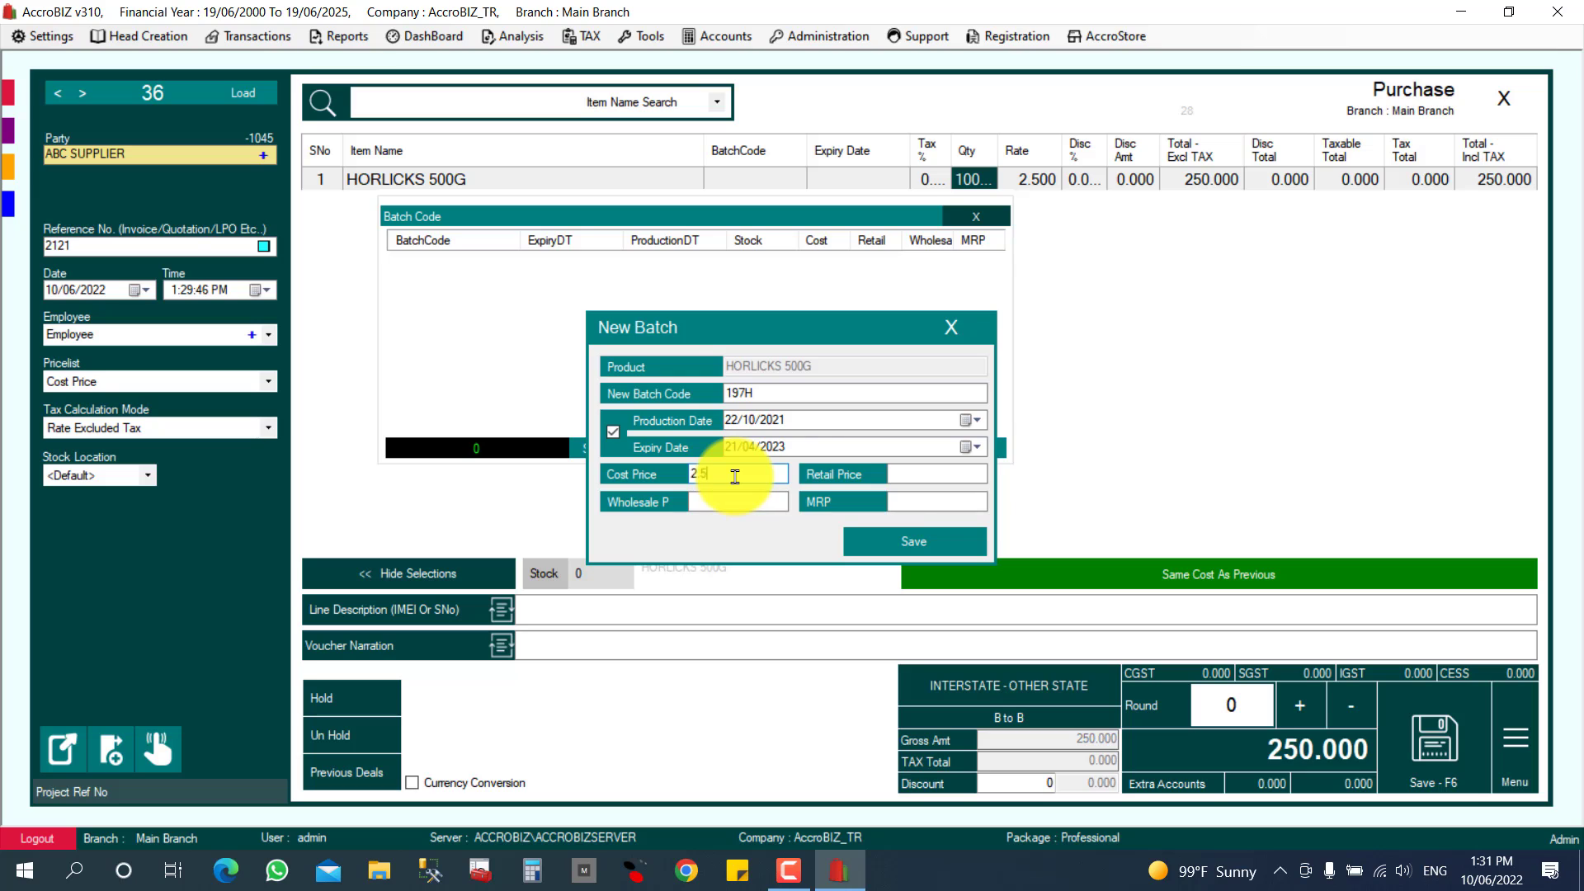
{"action": "left_click", "coordinate": [914, 472]}
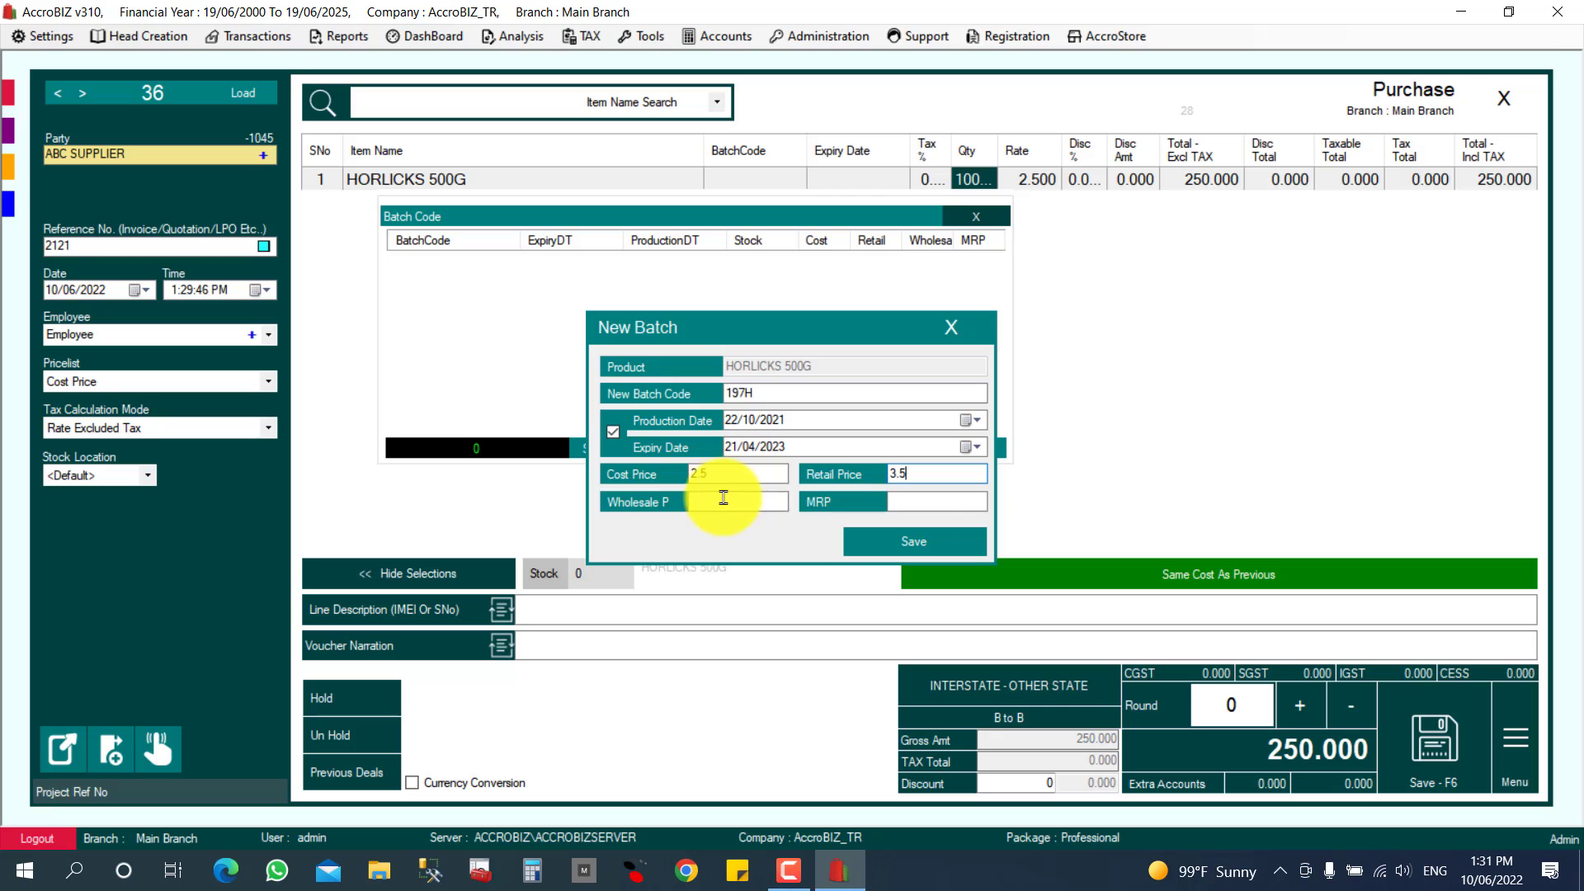
{"action": "left_click", "coordinate": [932, 499]}
{"action": "left_click", "coordinate": [751, 499]}
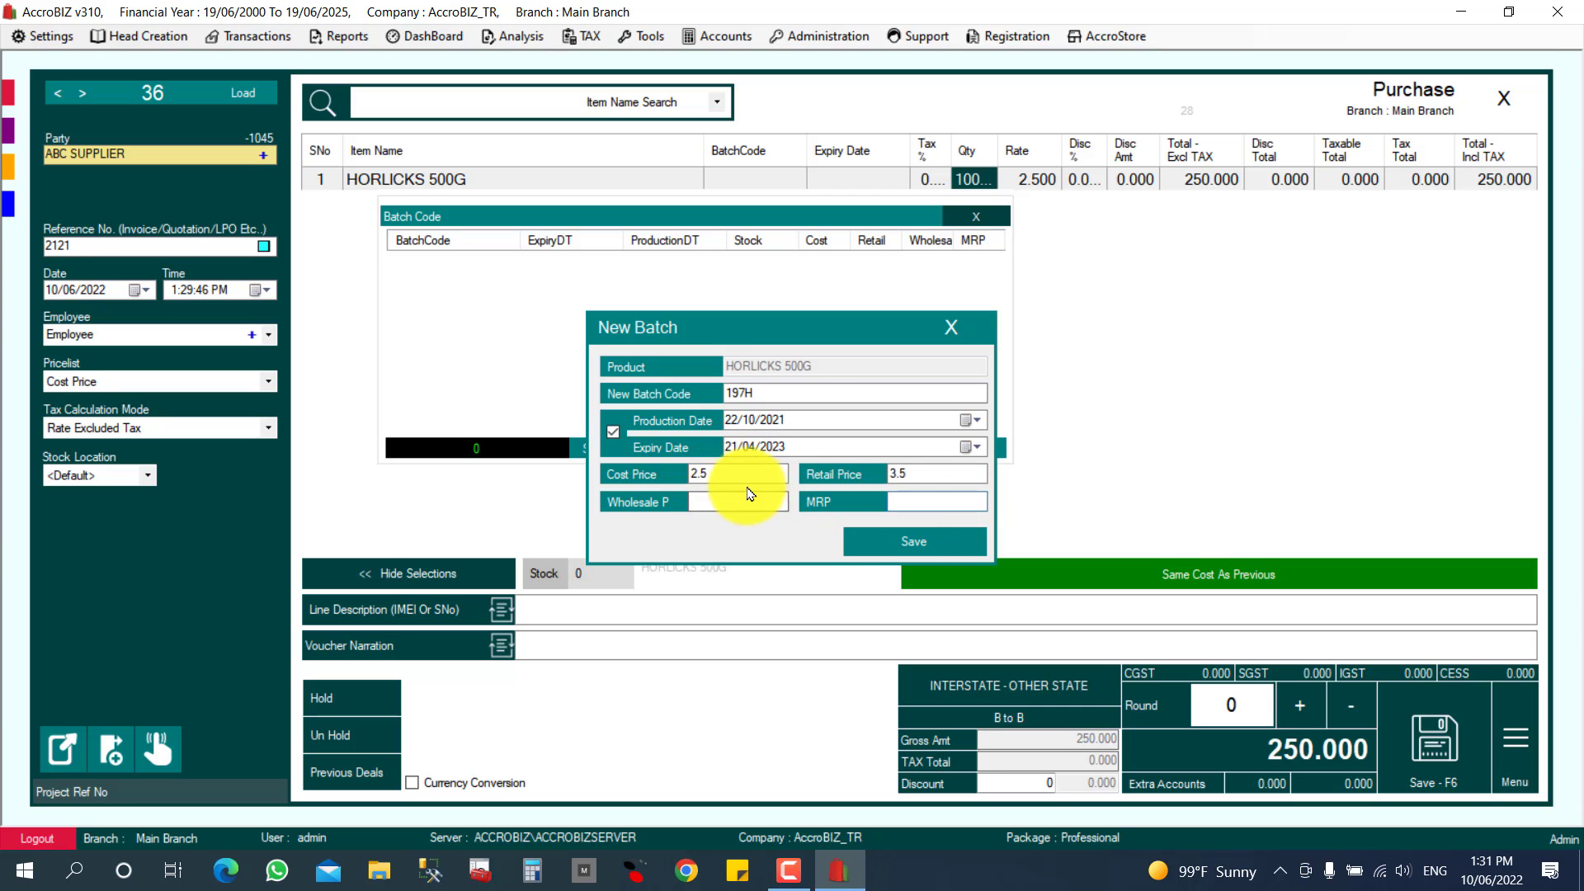
{"action": "left_click", "coordinate": [957, 497]}
{"action": "type", "text": "0"}
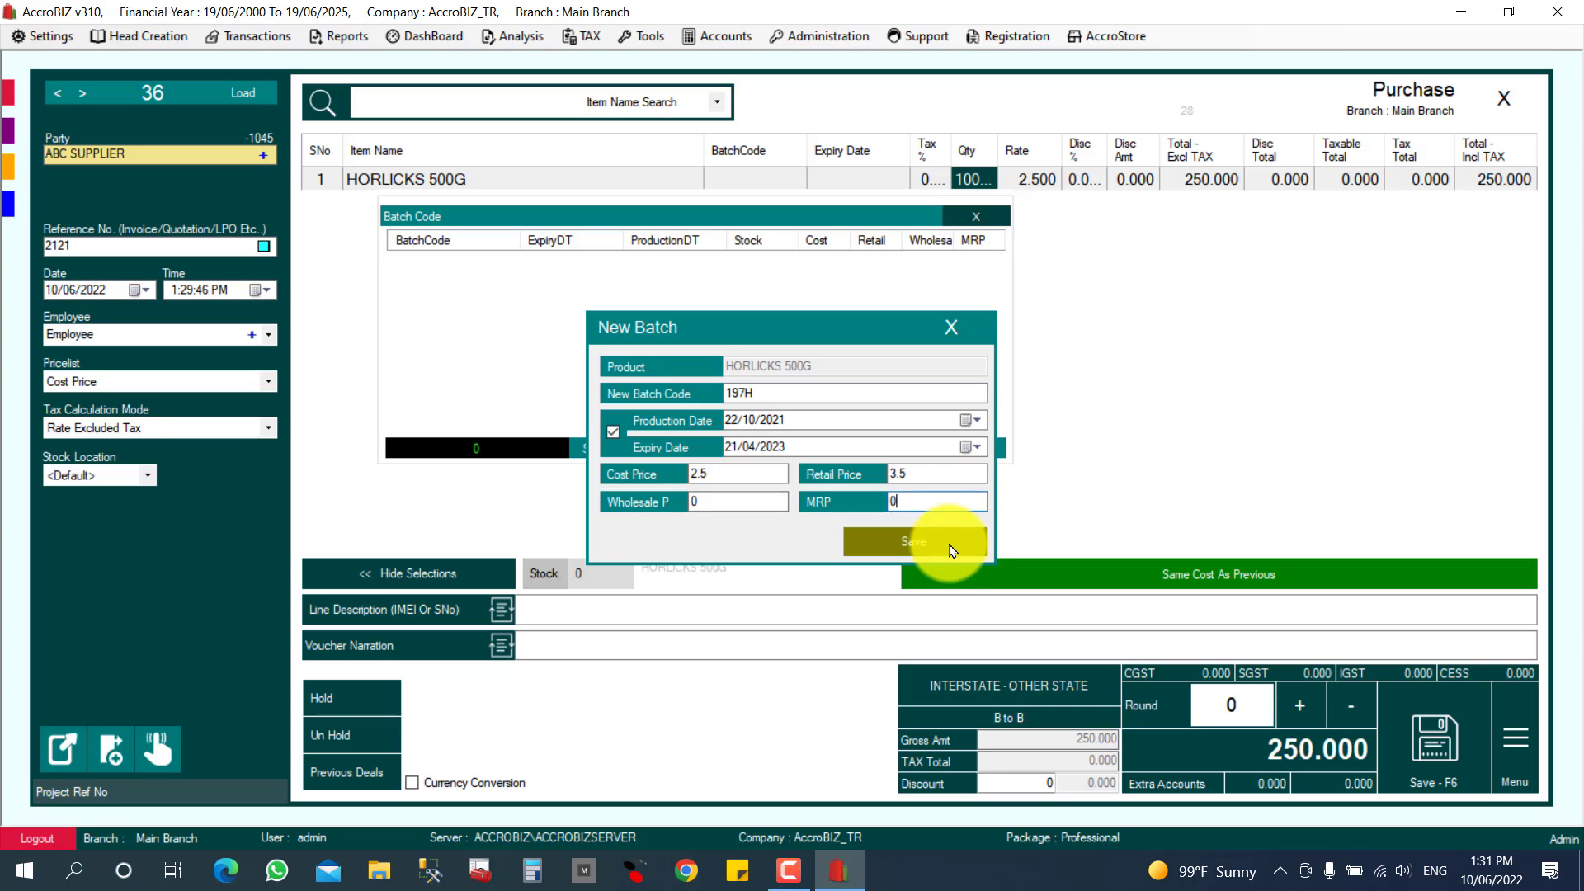
{"action": "left_click", "coordinate": [948, 537]}
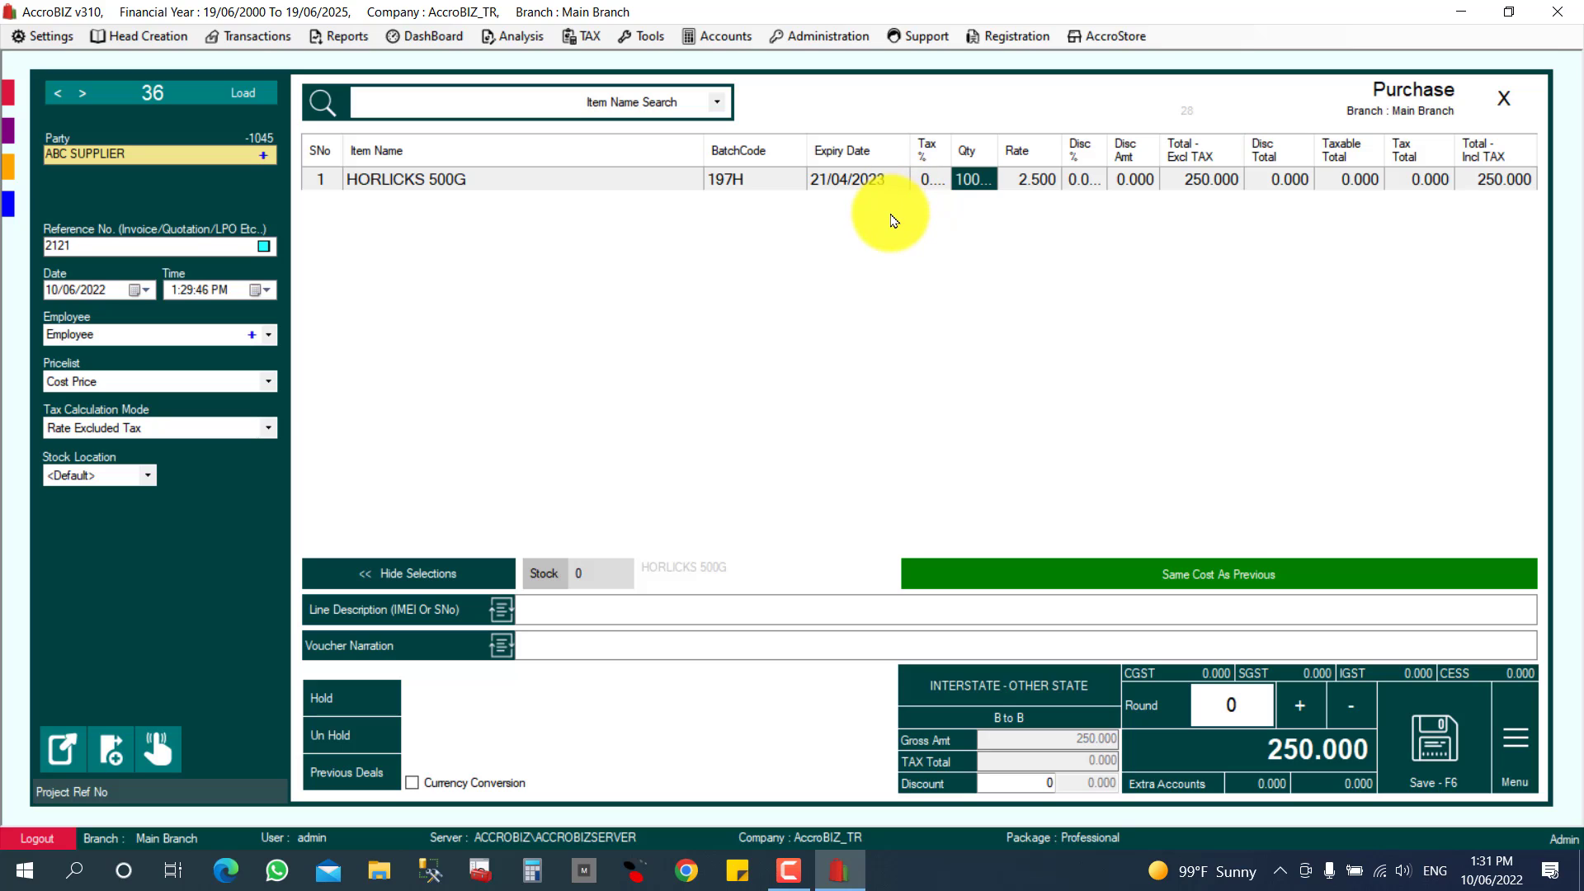
Step: Save purchase 36 with CREDIT payment mode and close the print preview
{"action": "left_click", "coordinate": [1435, 742]}
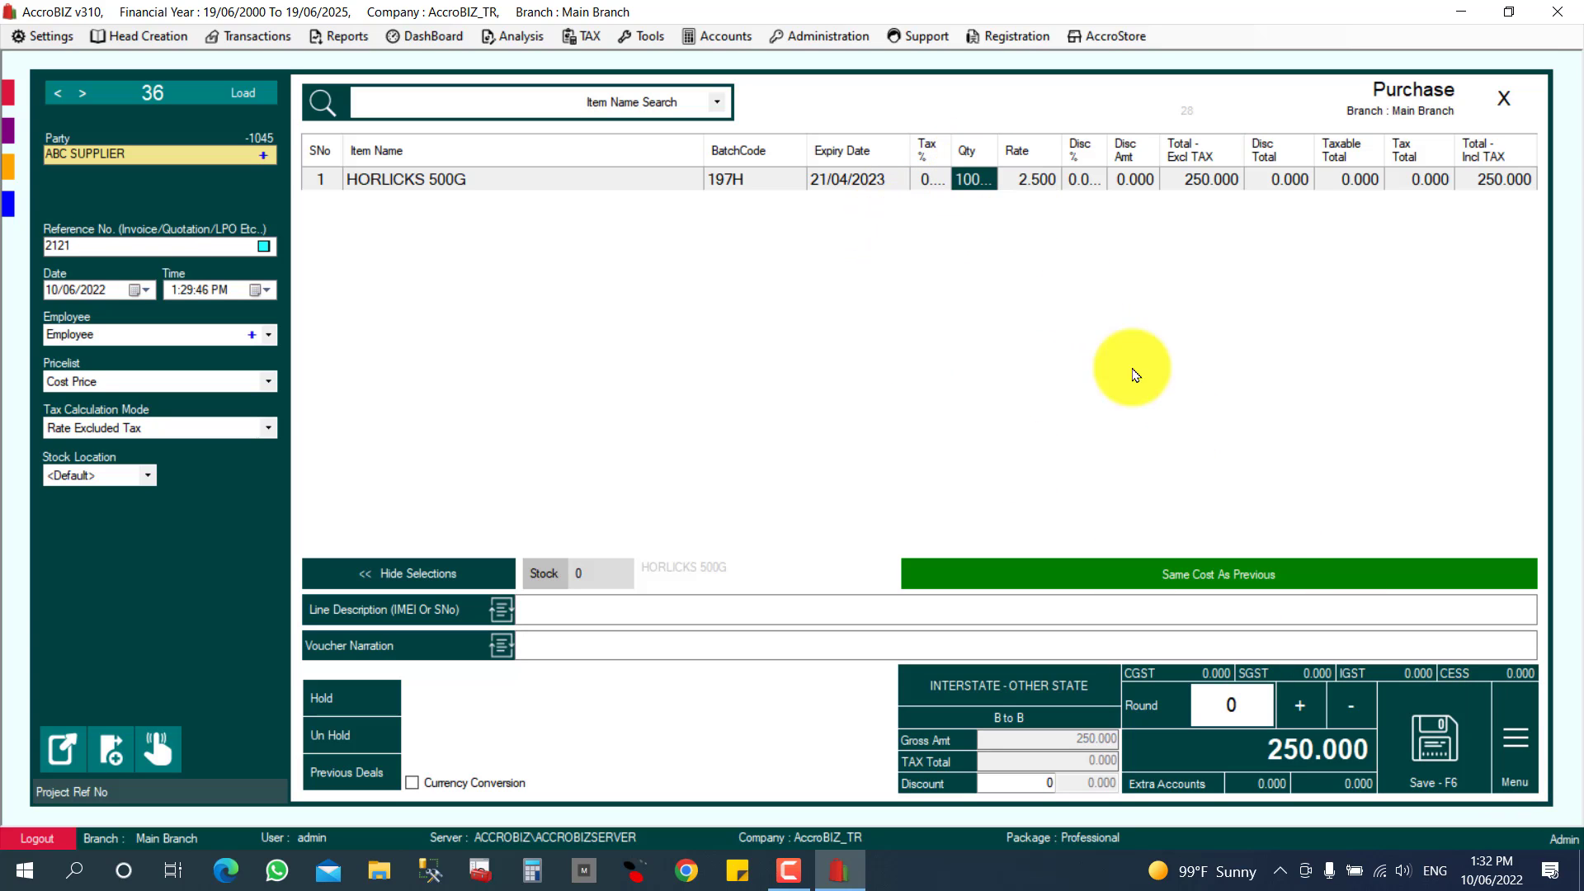
{"action": "left_click", "coordinate": [1427, 735]}
{"action": "left_click", "coordinate": [955, 693]}
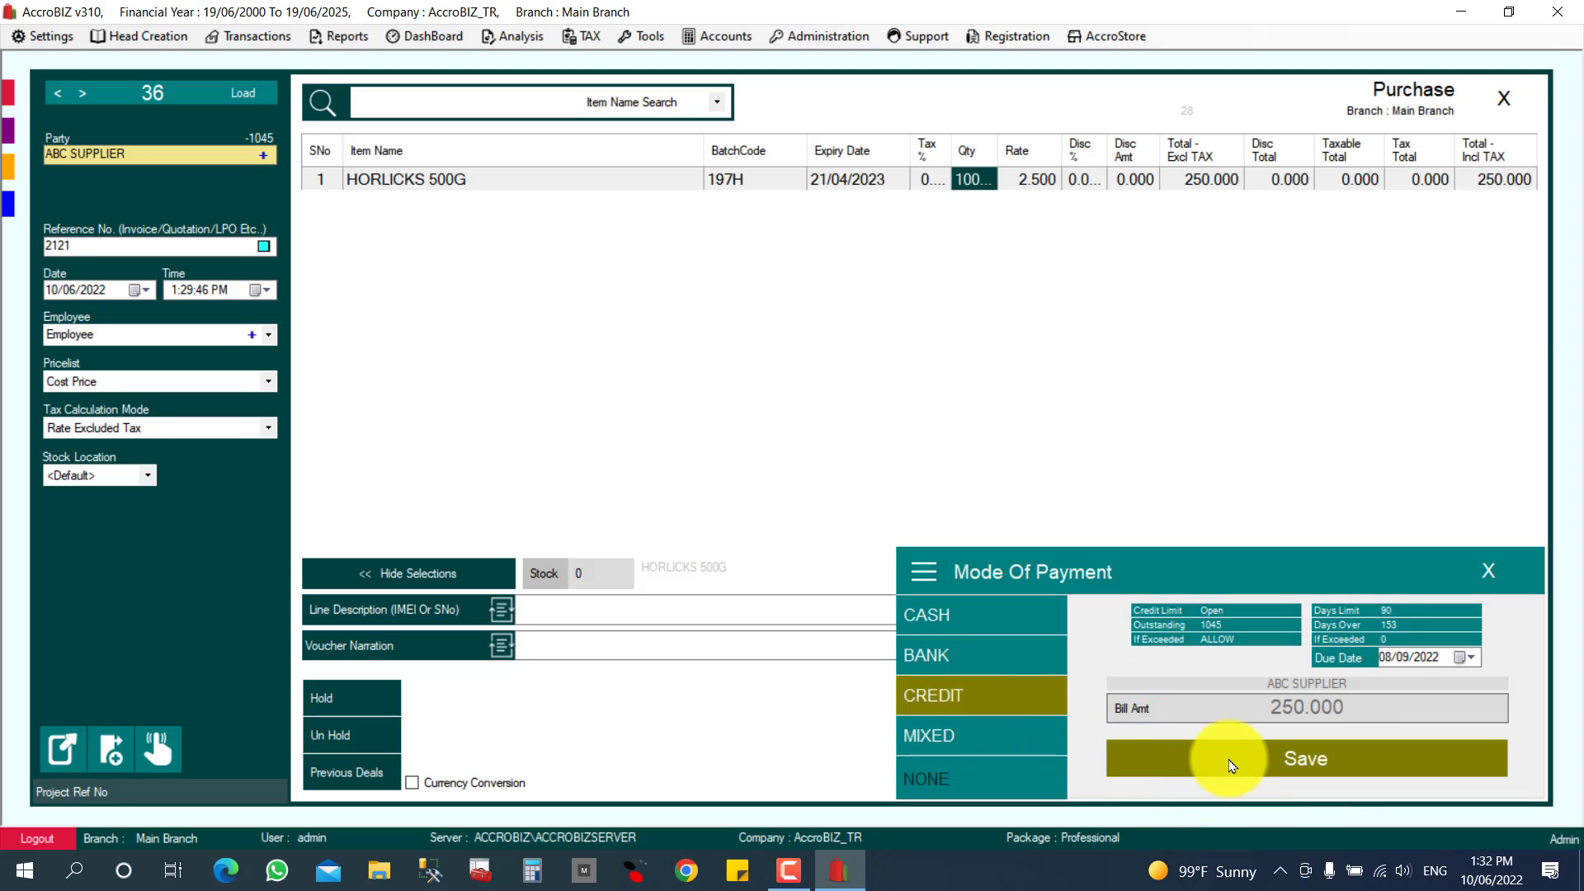
{"action": "left_click", "coordinate": [1230, 764]}
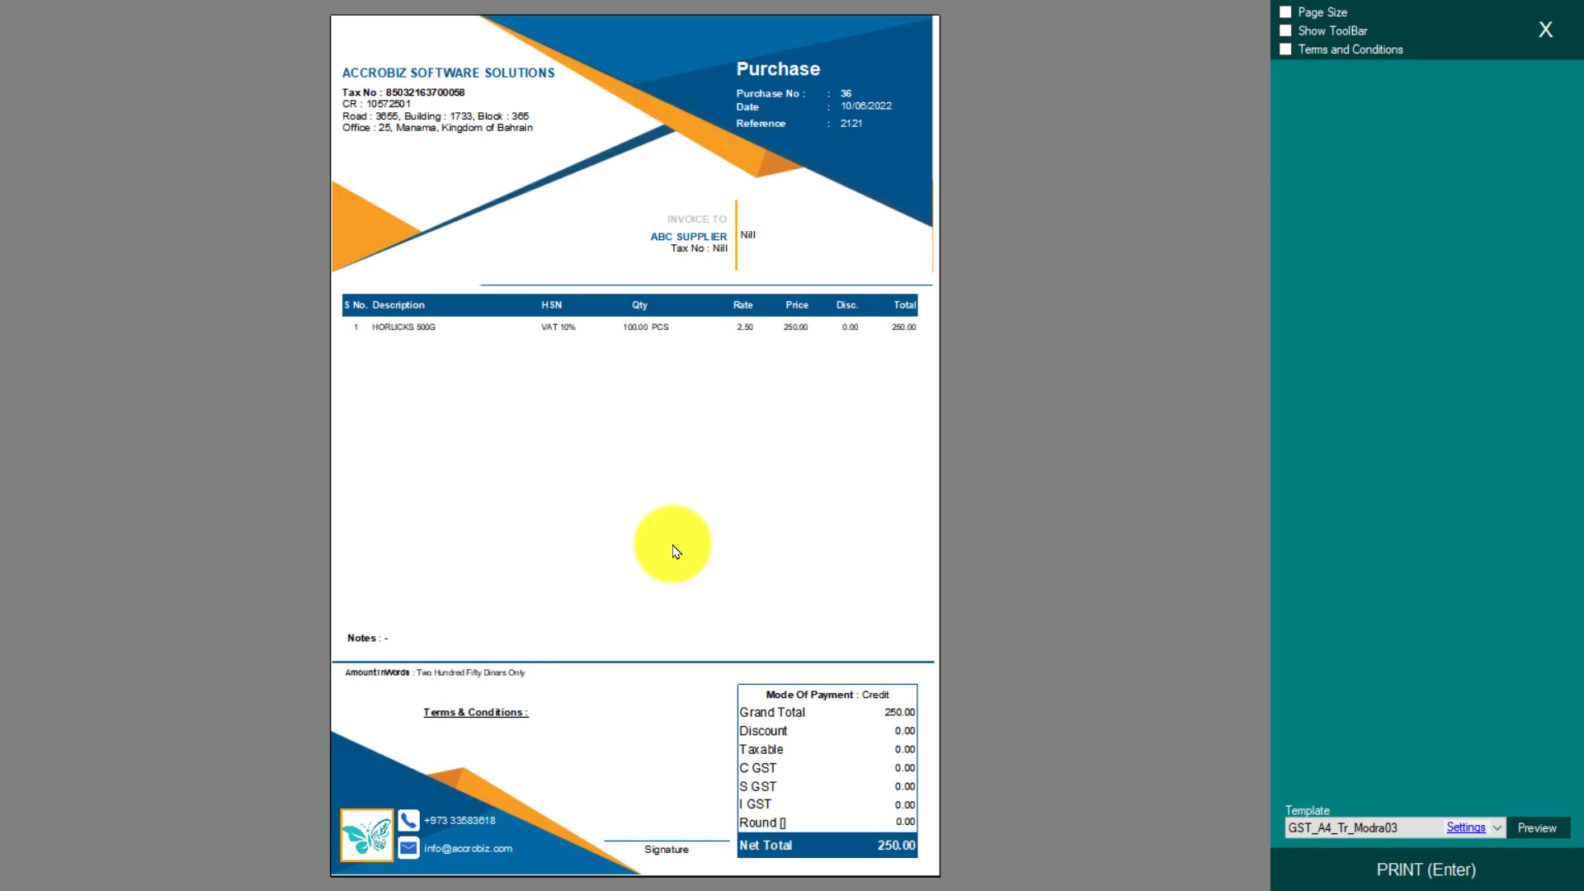
{"action": "left_click", "coordinate": [1545, 25]}
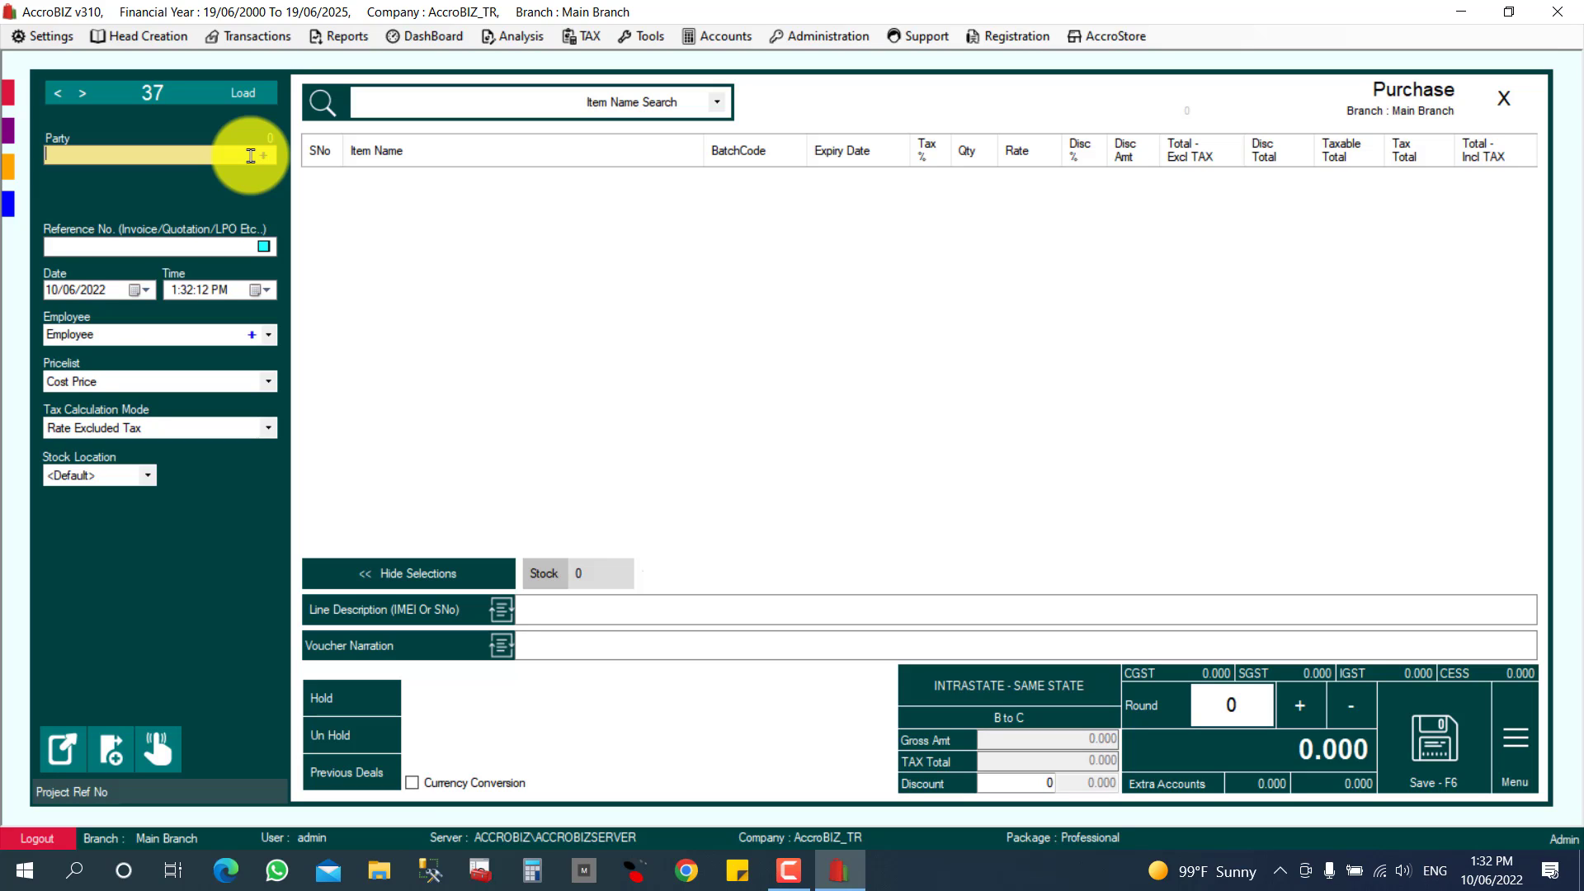
Step: Set the party to SMART REPAIR and add HORLICKS 500G with quantity 50
{"action": "type", "text": "S"}
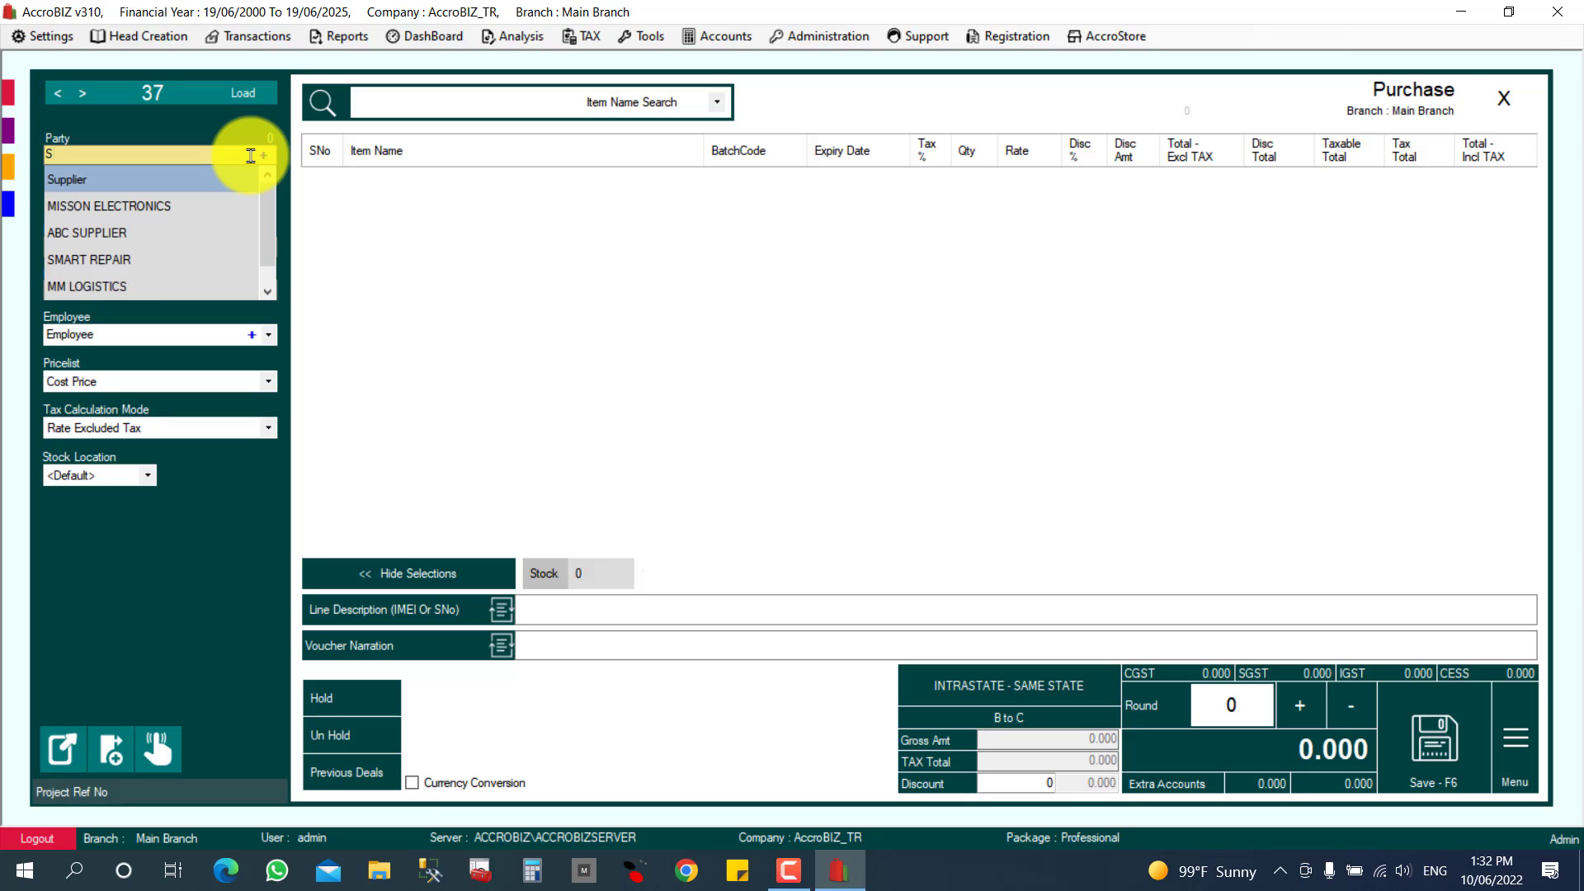
{"action": "key", "text": "Down"}
{"action": "key", "text": "Down"}
{"action": "key", "text": "Down"}
{"action": "key", "text": "Return"}
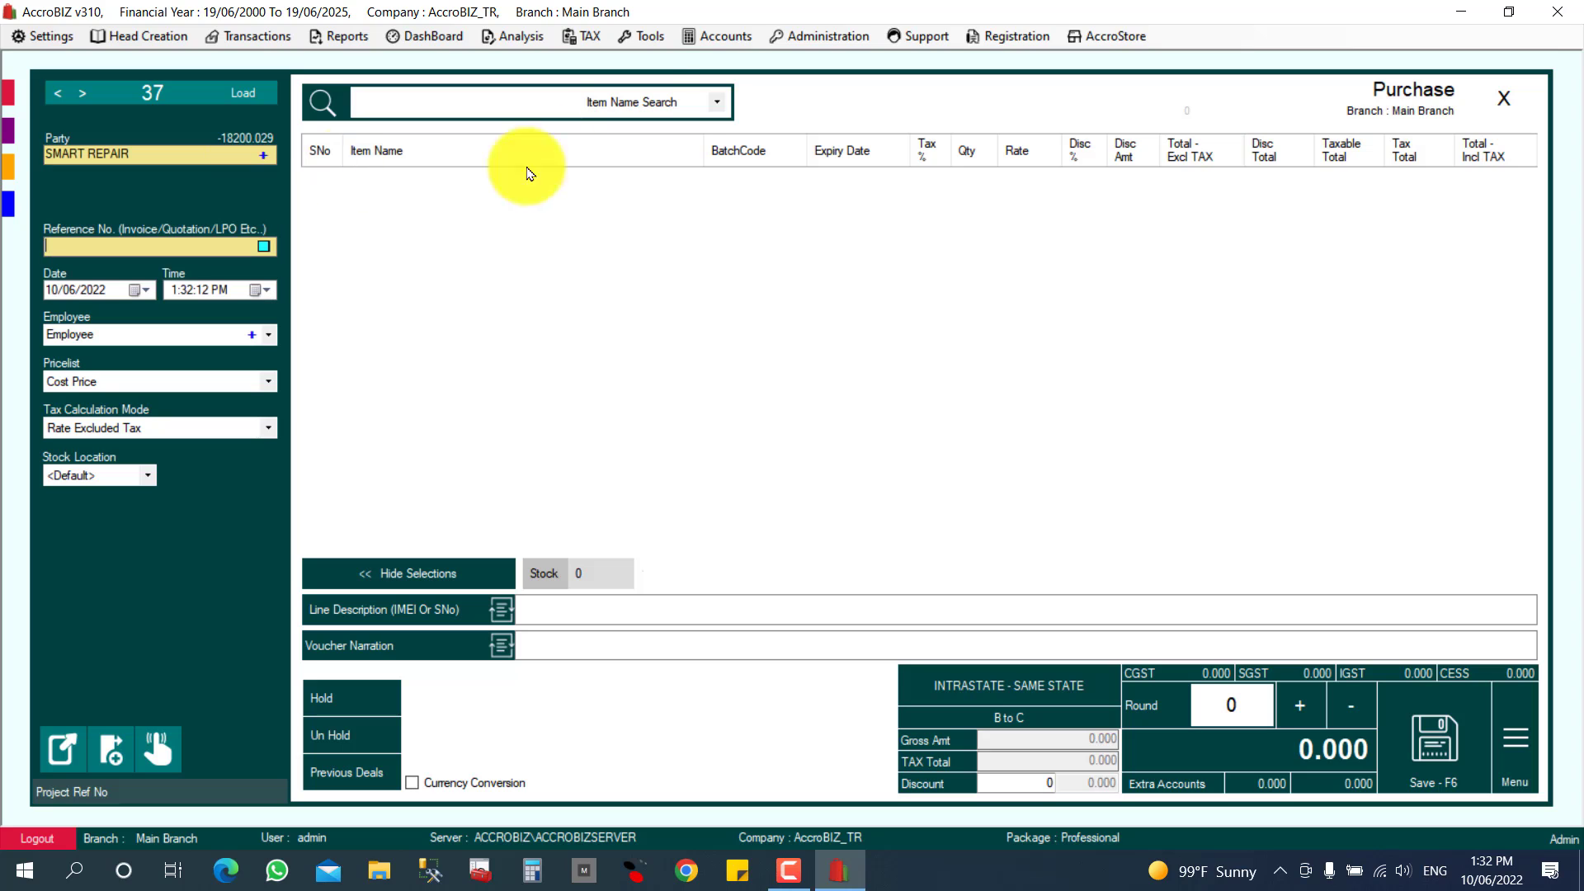
{"action": "left_click", "coordinate": [434, 98]}
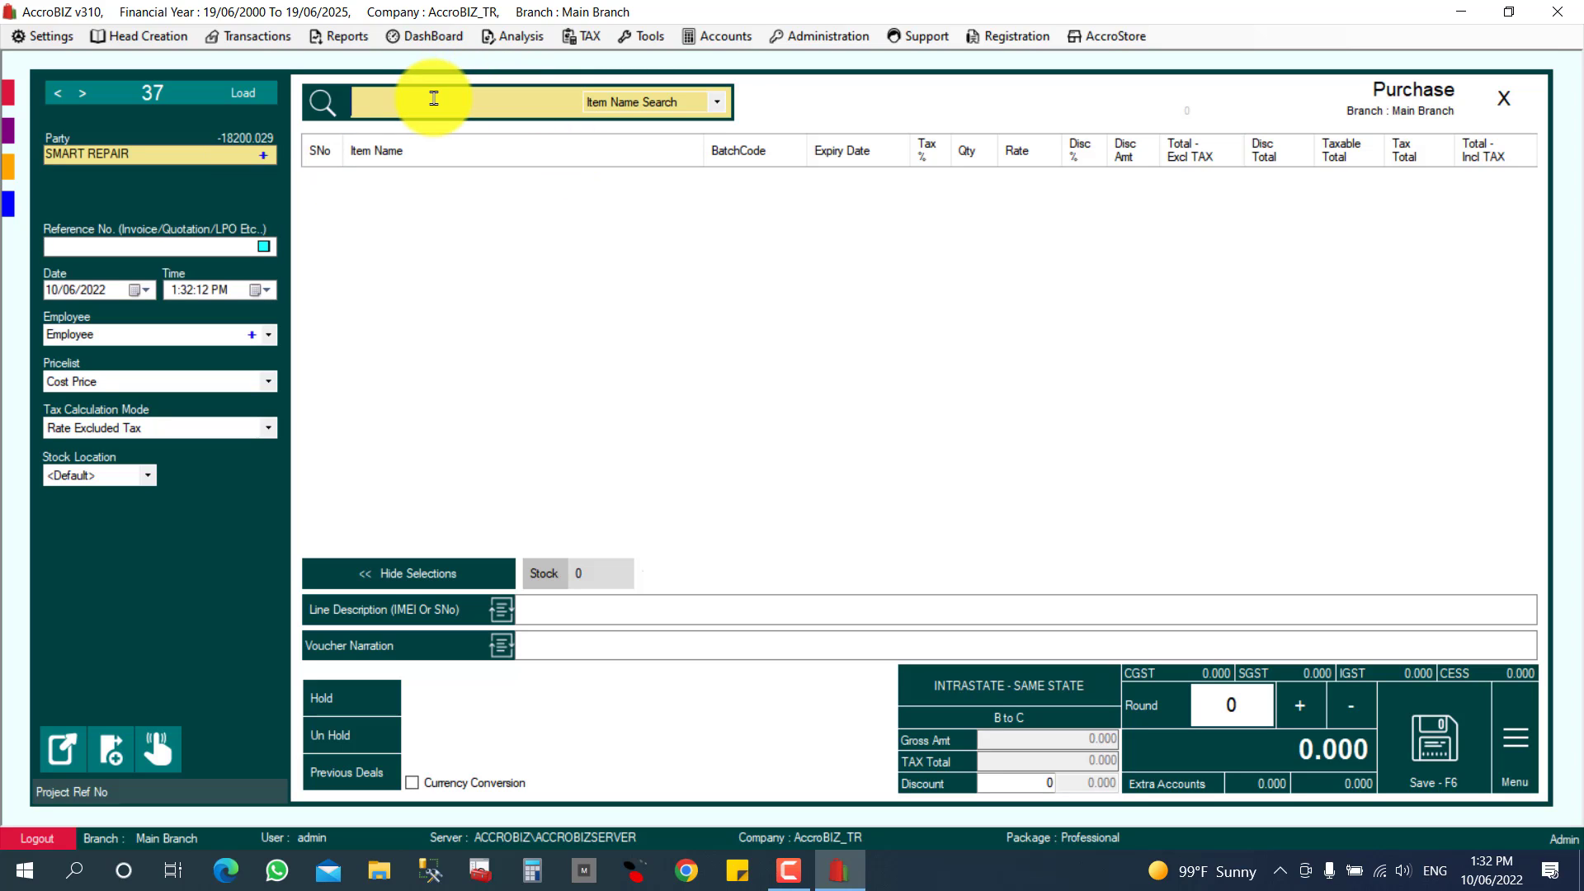
{"action": "type", "text": "HOR"}
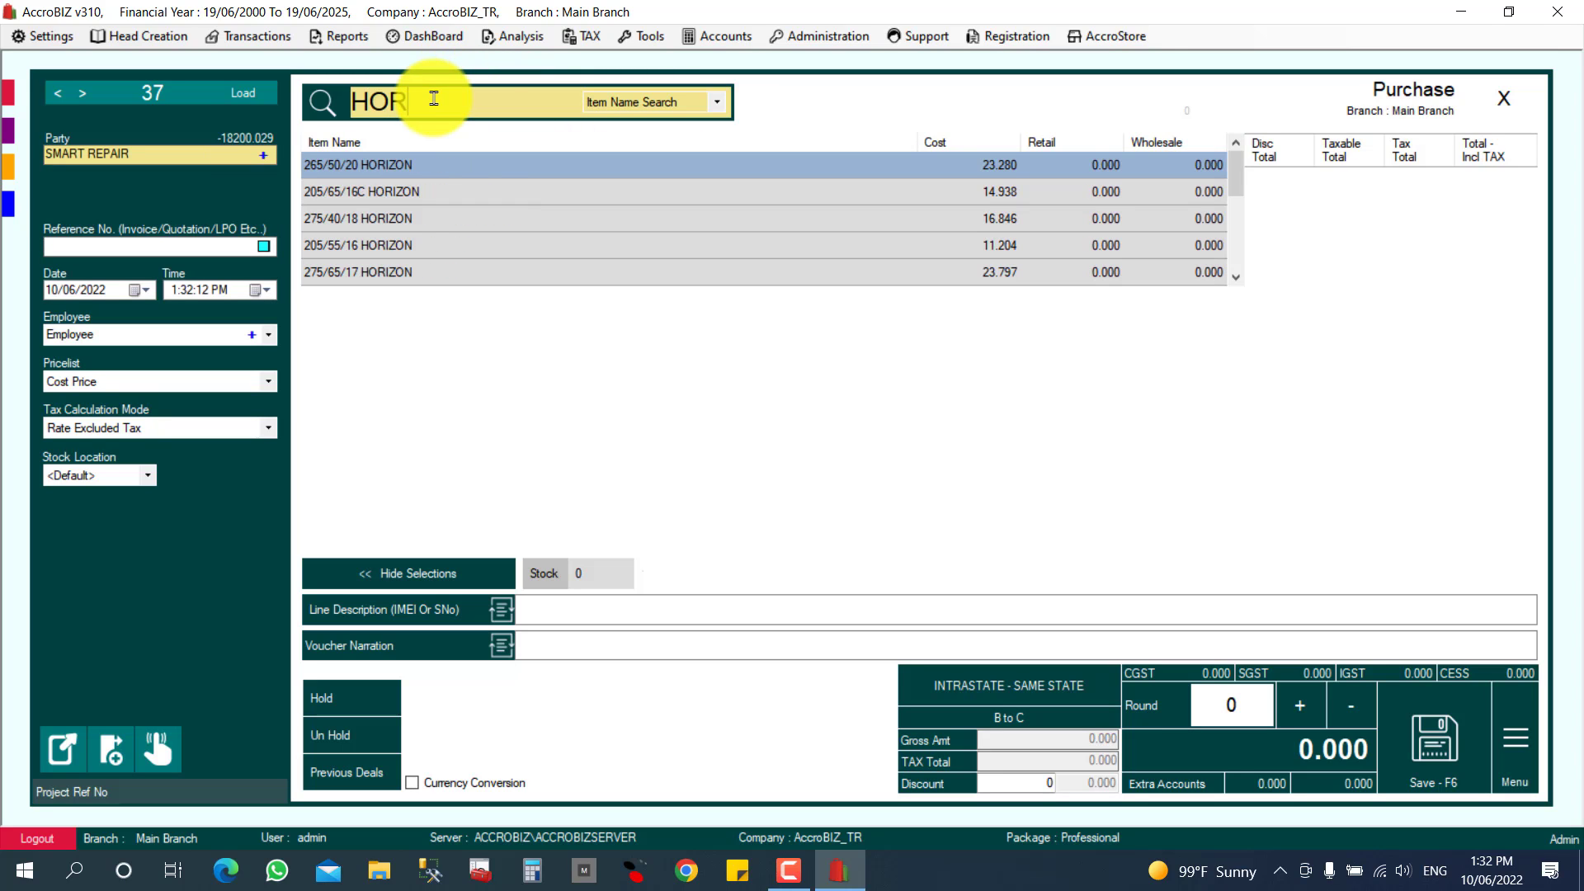
{"action": "type", "text": "L"}
{"action": "key", "text": "Return"}
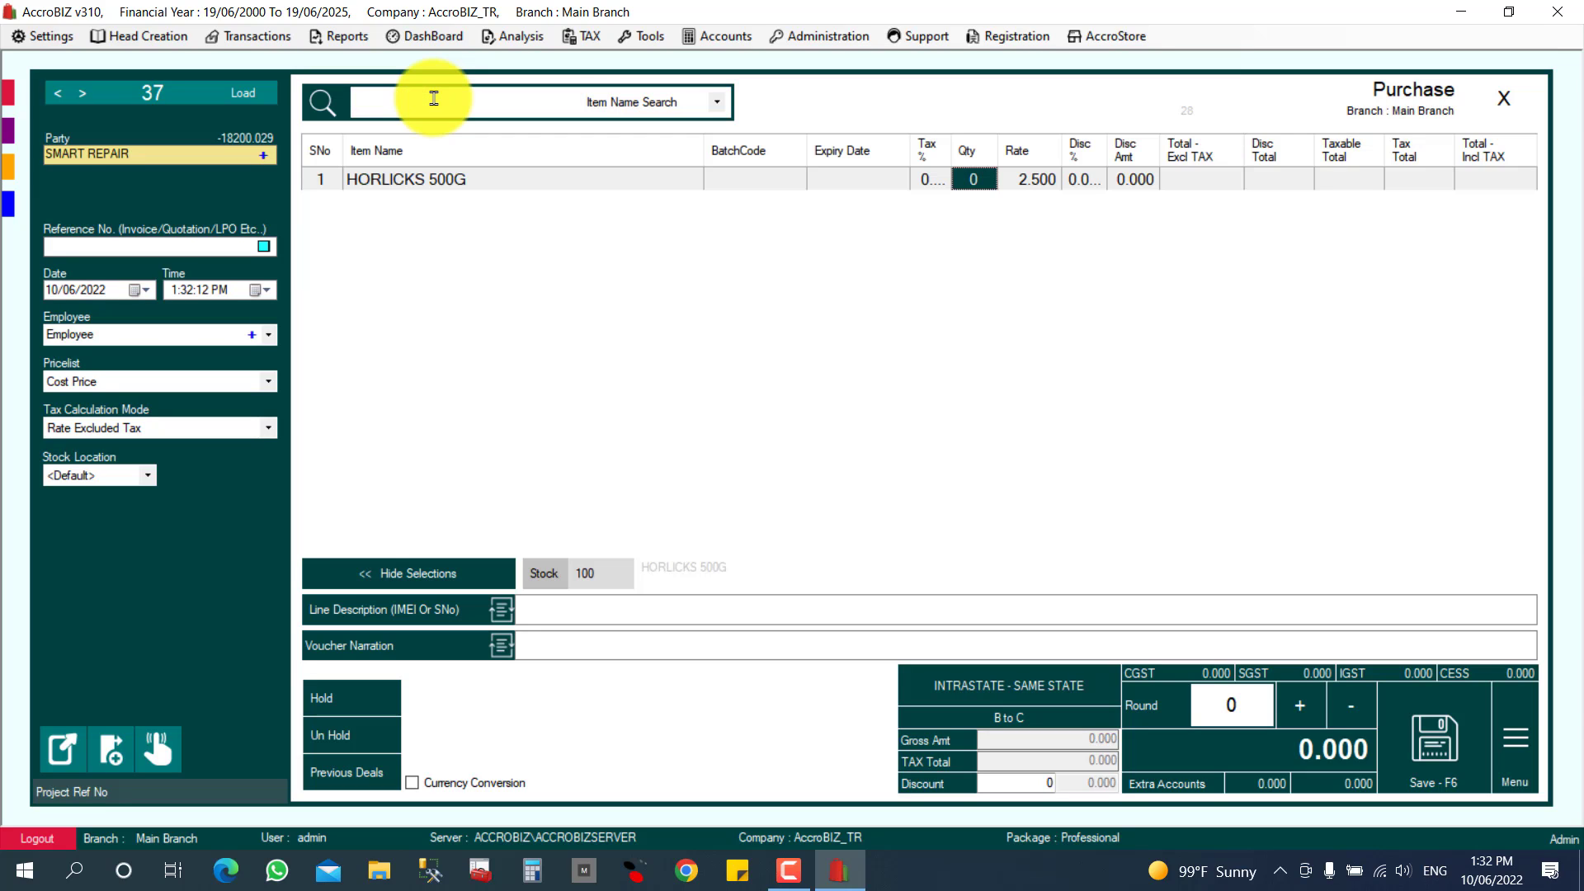
{"action": "type", "text": "5"}
{"action": "key", "text": "Return"}
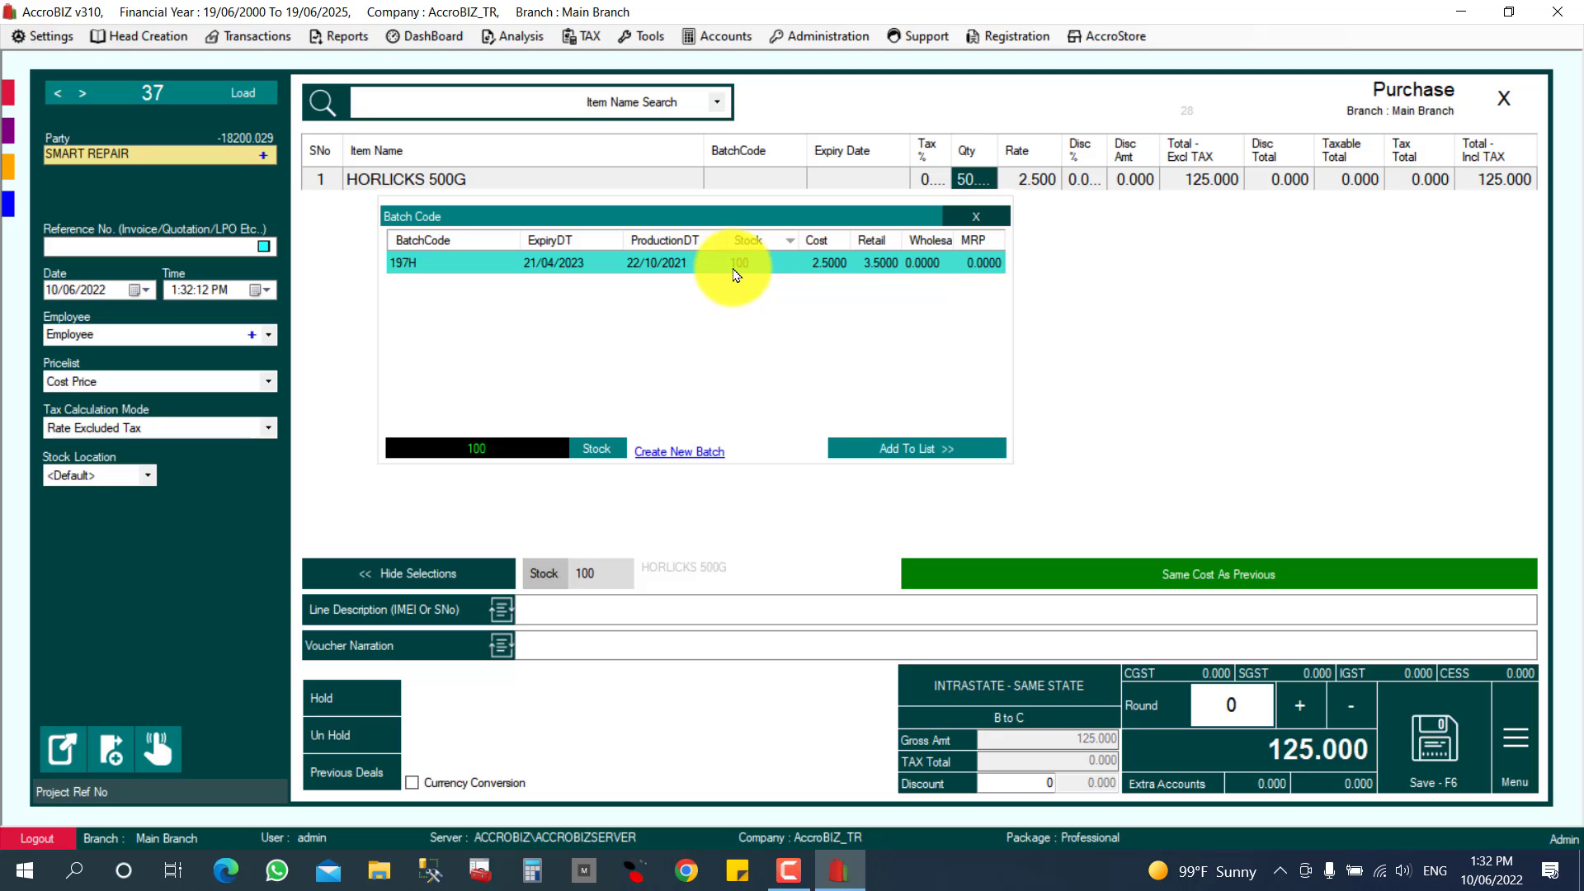
Step: Fill new batch 5665E: production 22/05/2021, expiry 21/05/2023, cost 2.5, retail 3, wholesale 0
{"action": "left_click", "coordinate": [676, 455]}
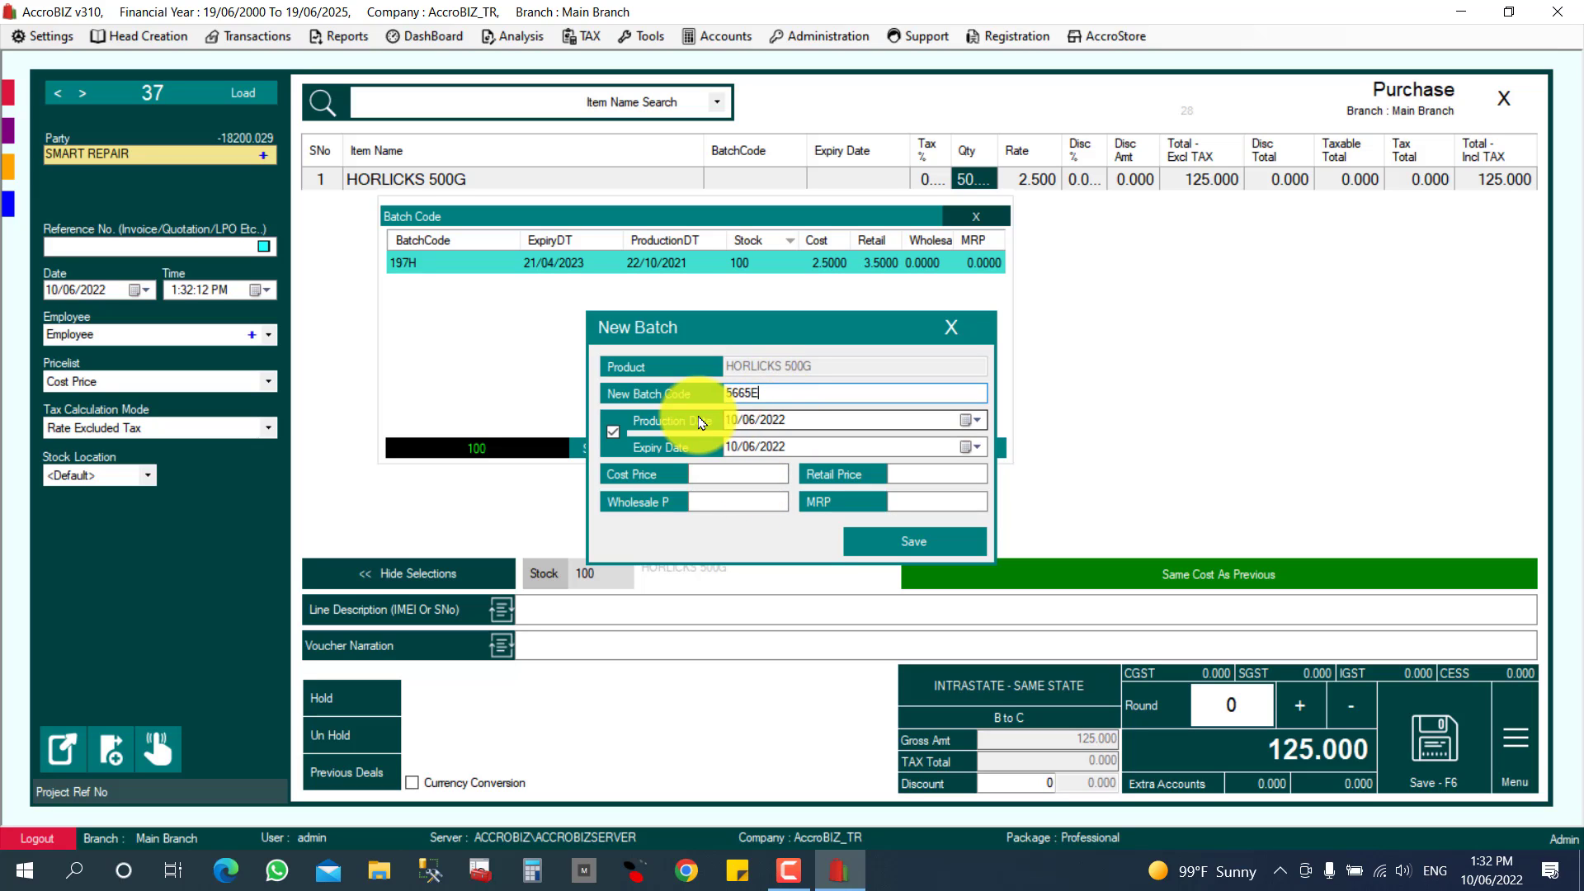
{"action": "left_click", "coordinate": [734, 422]}
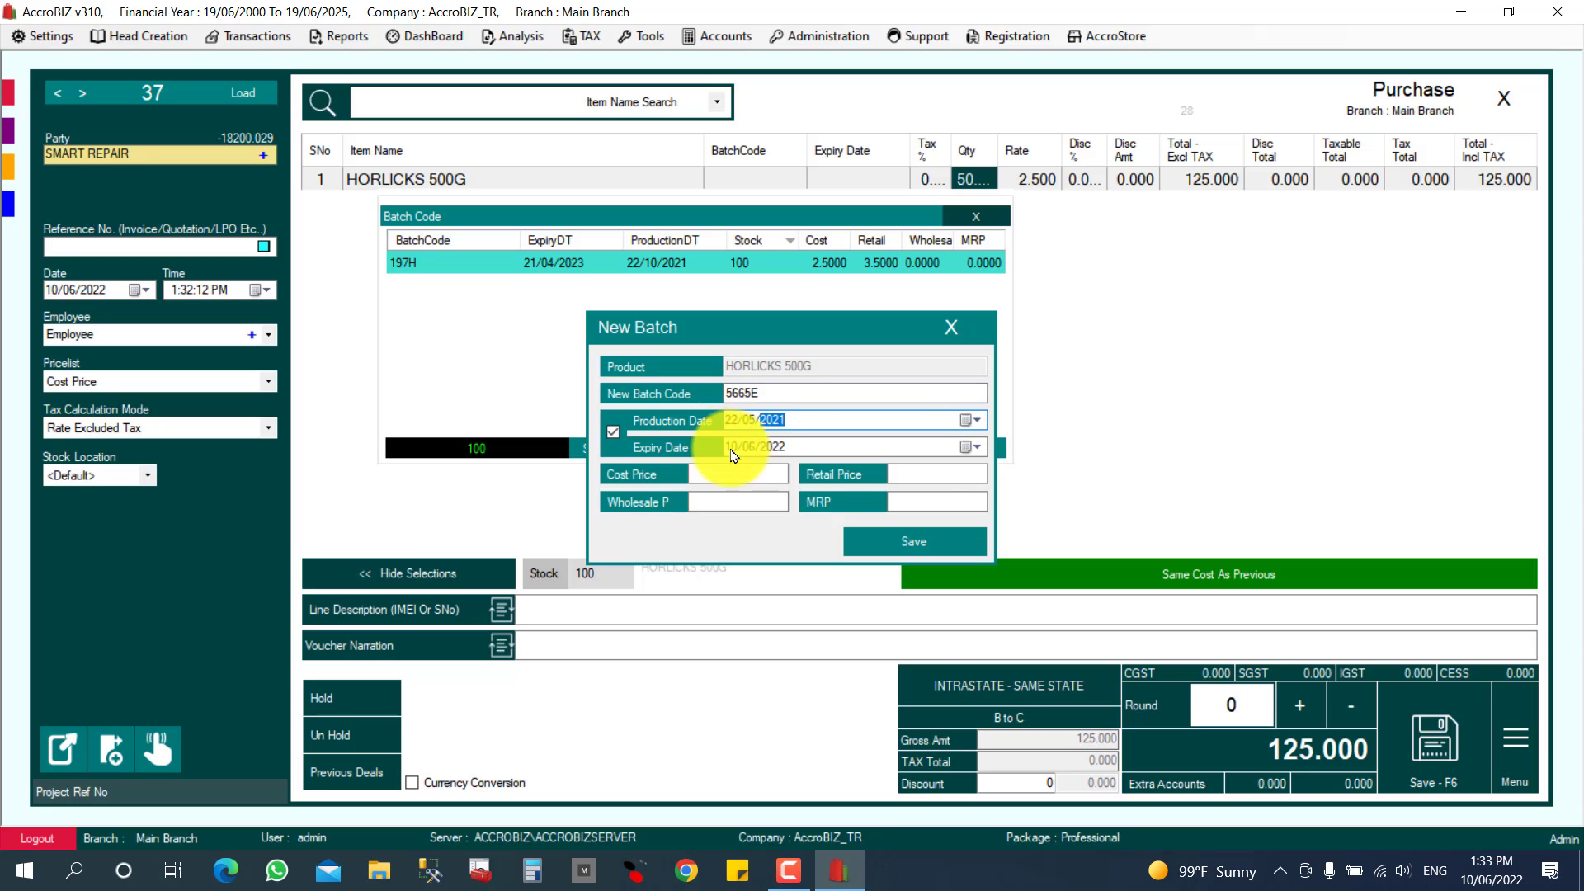
{"action": "left_click", "coordinate": [737, 446]}
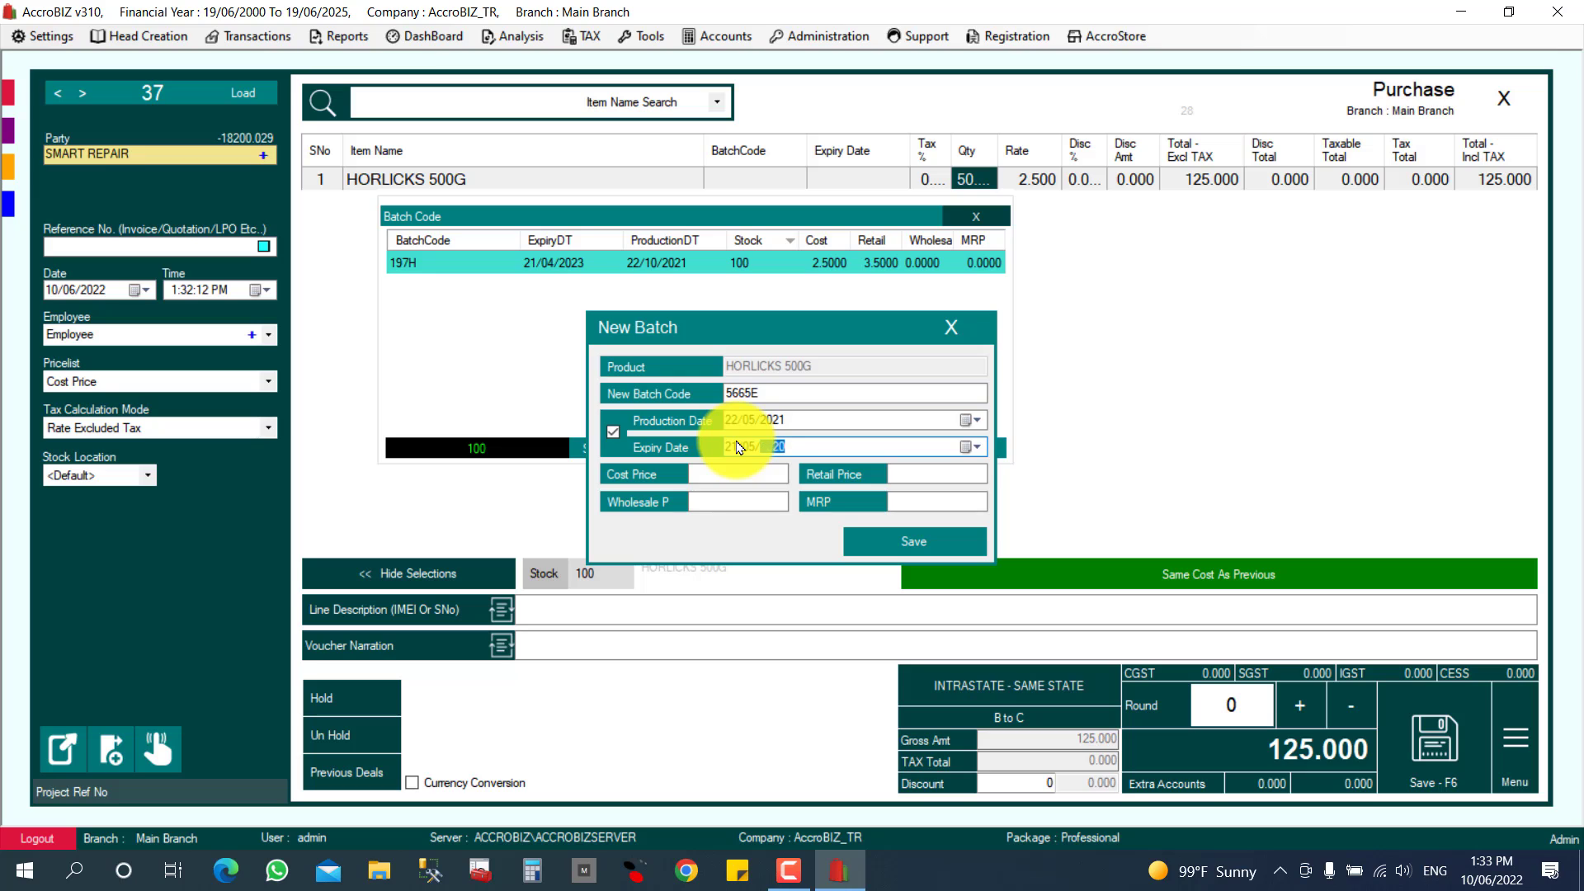
{"action": "left_click", "coordinate": [718, 475]}
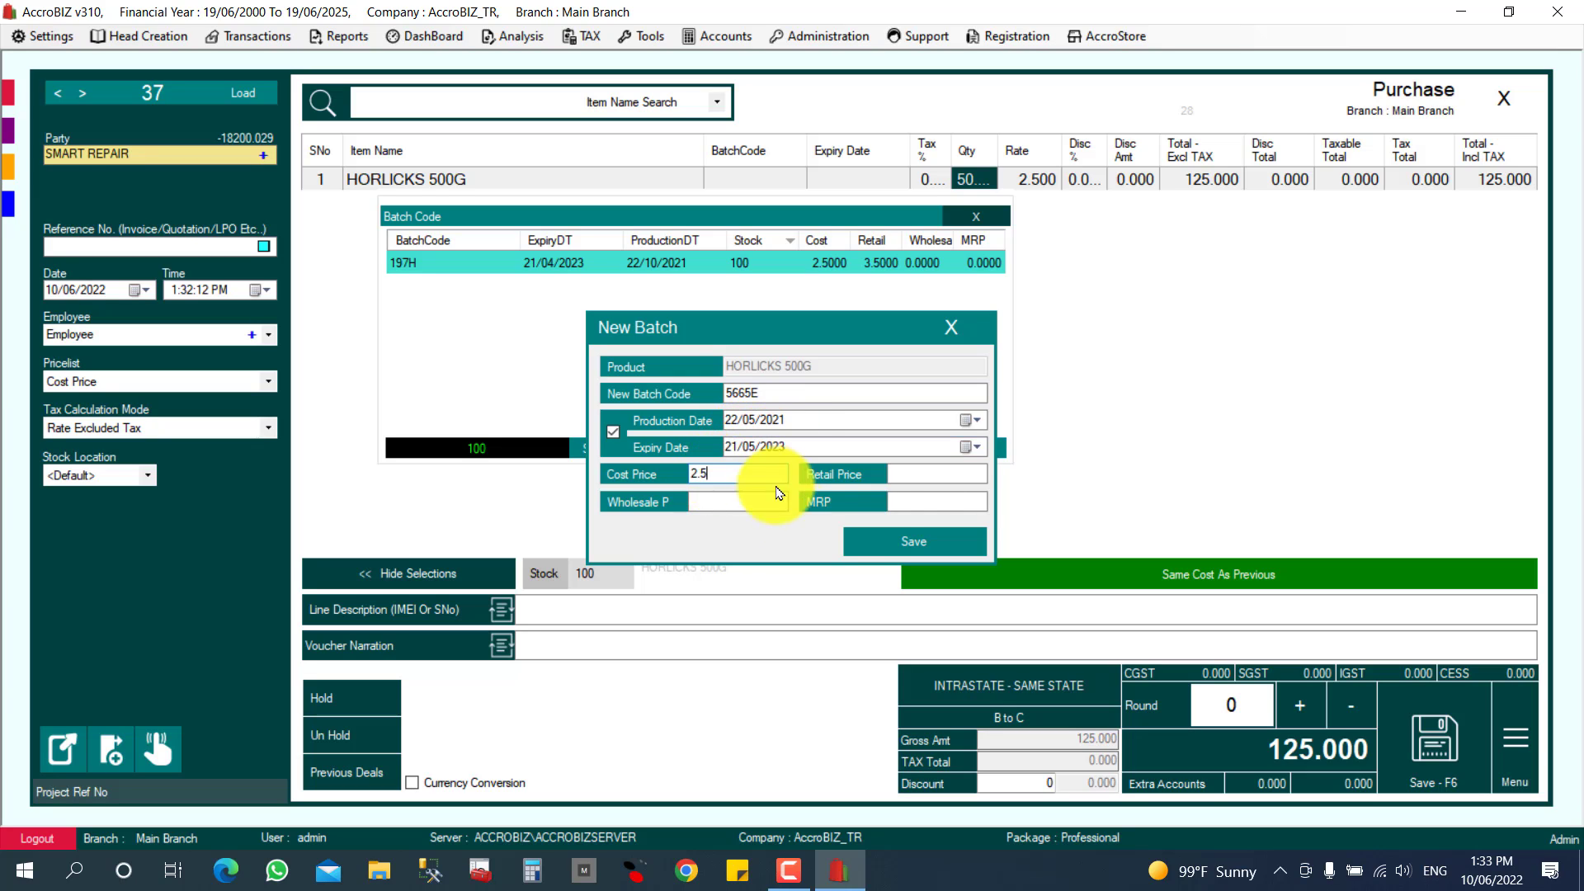
{"action": "left_click", "coordinate": [913, 477]}
{"action": "type", "text": "3"}
{"action": "left_click", "coordinate": [735, 499]}
{"action": "type", "text": "0"}
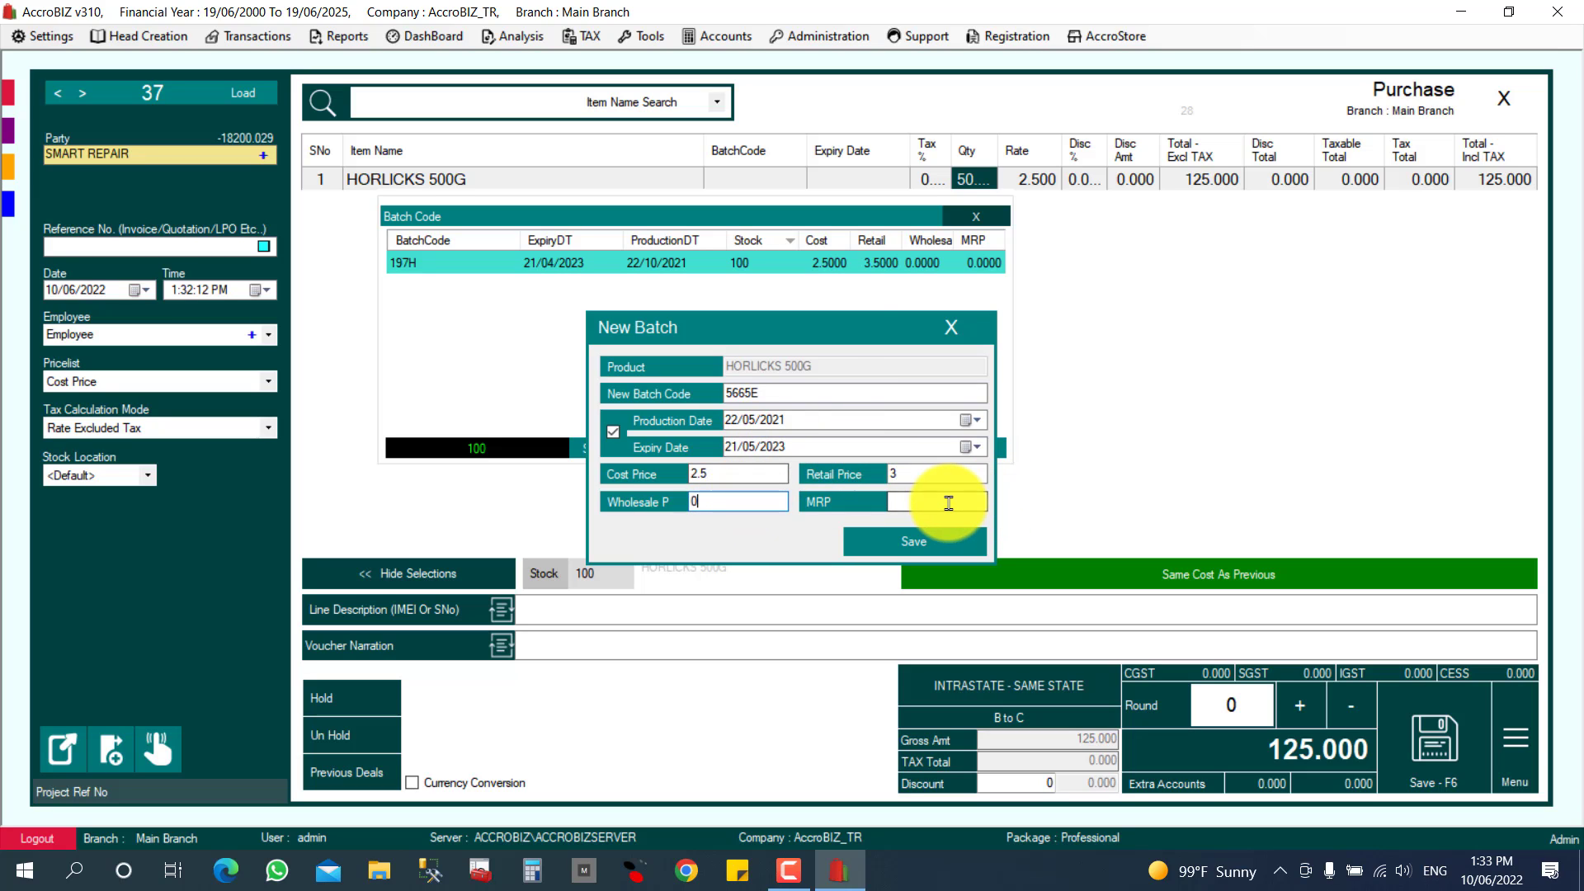
Step: Add batch 5665E to the line, save purchase 37 on credit for 125.00, and close it
{"action": "left_click", "coordinate": [953, 538]}
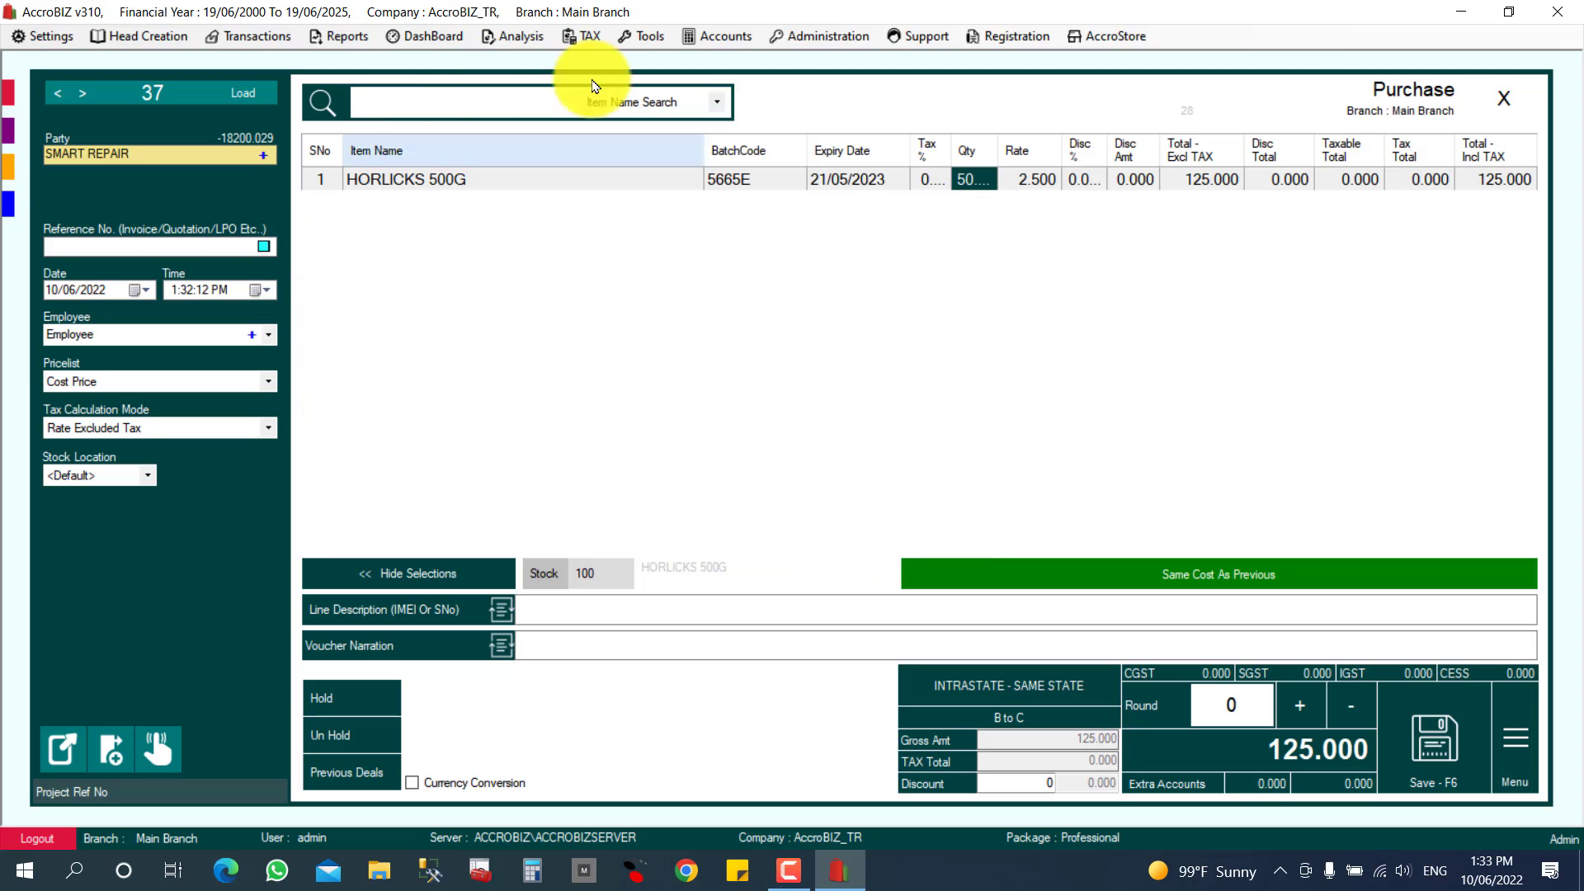
{"action": "left_click", "coordinate": [1434, 738]}
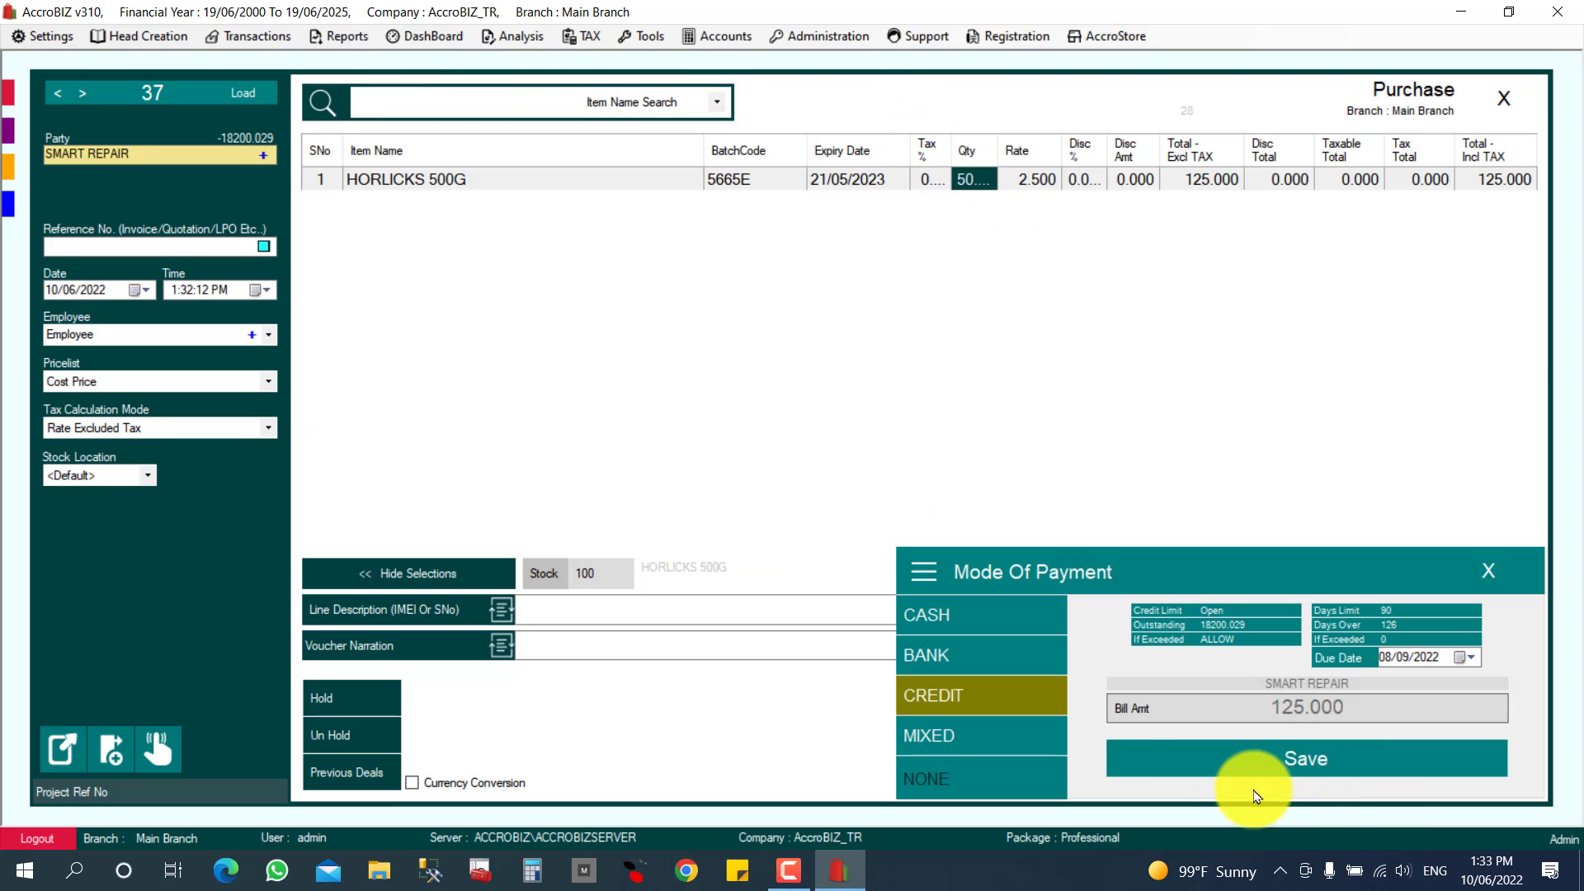
{"action": "left_click", "coordinate": [1191, 774]}
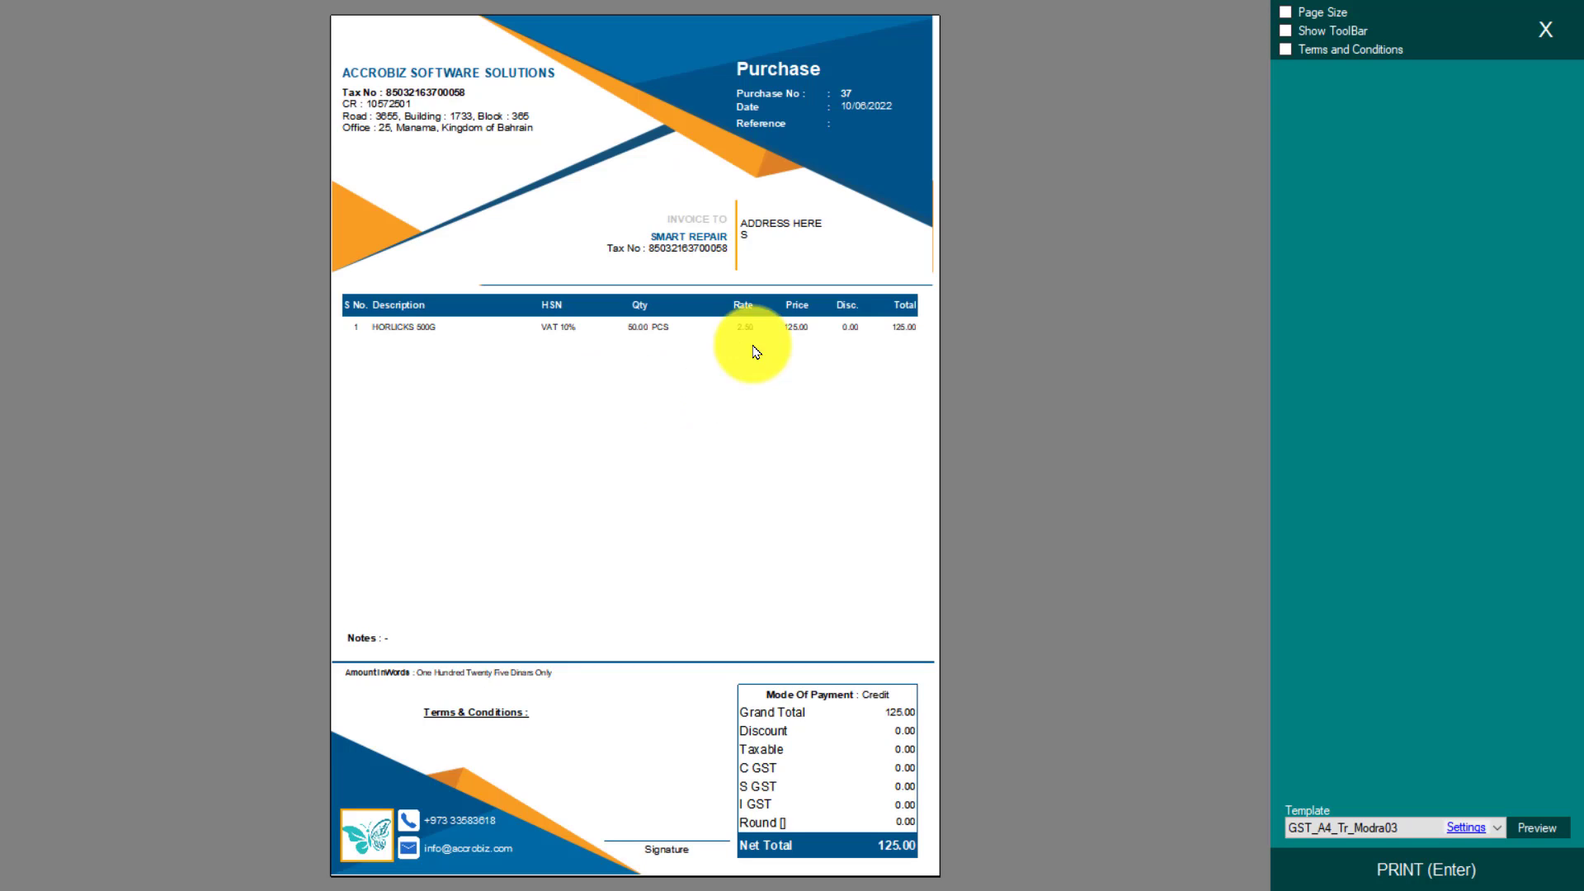
{"action": "left_click", "coordinate": [1542, 30]}
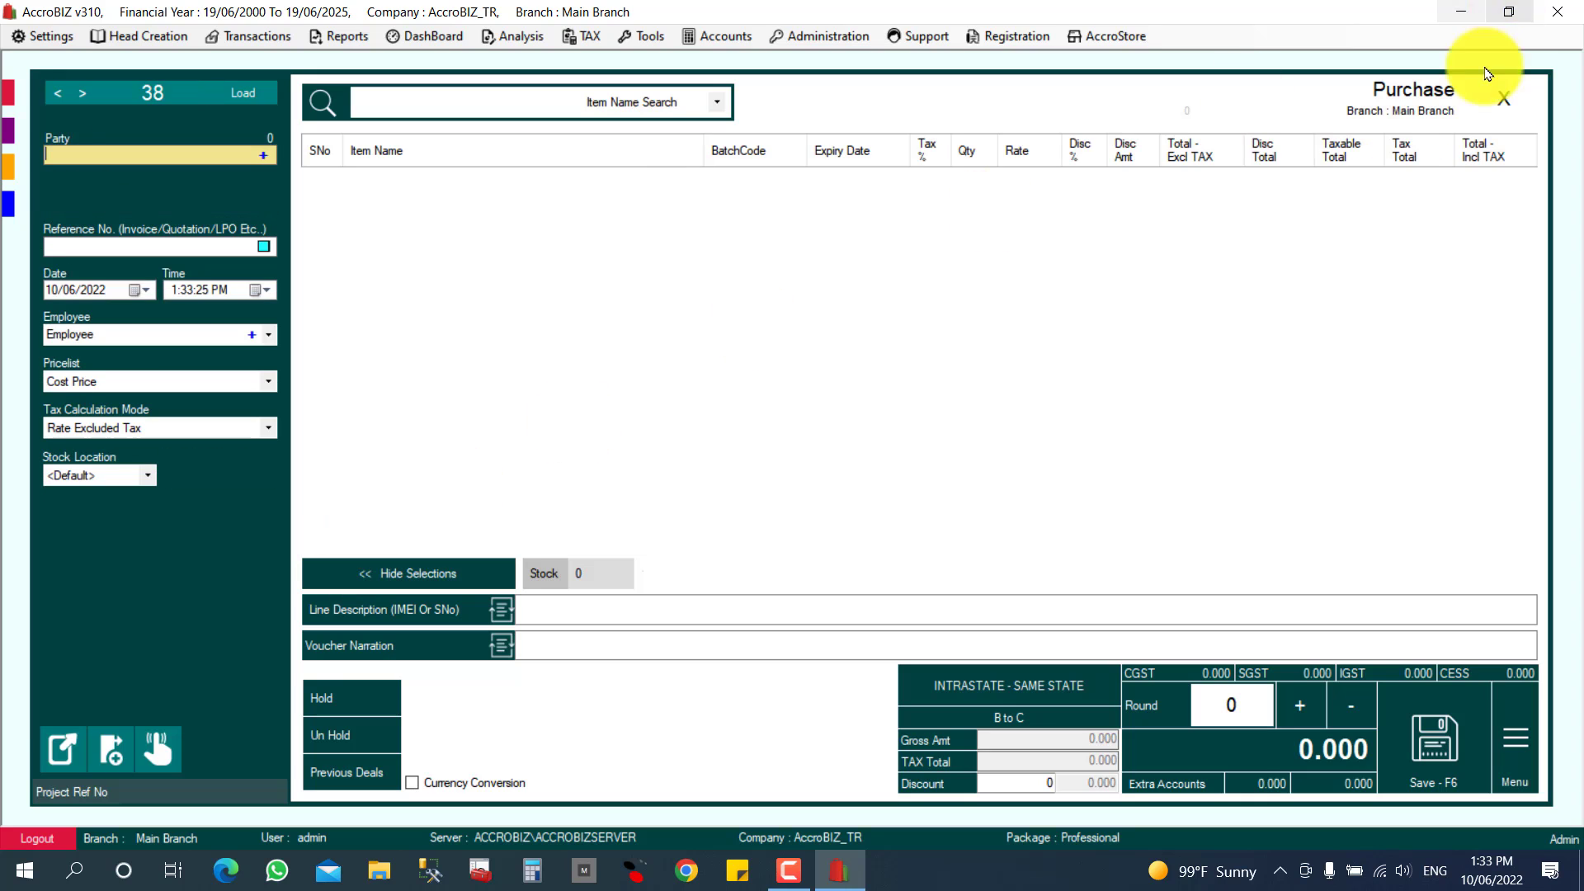
{"action": "left_click", "coordinate": [1514, 119]}
{"action": "left_click", "coordinate": [701, 501]}
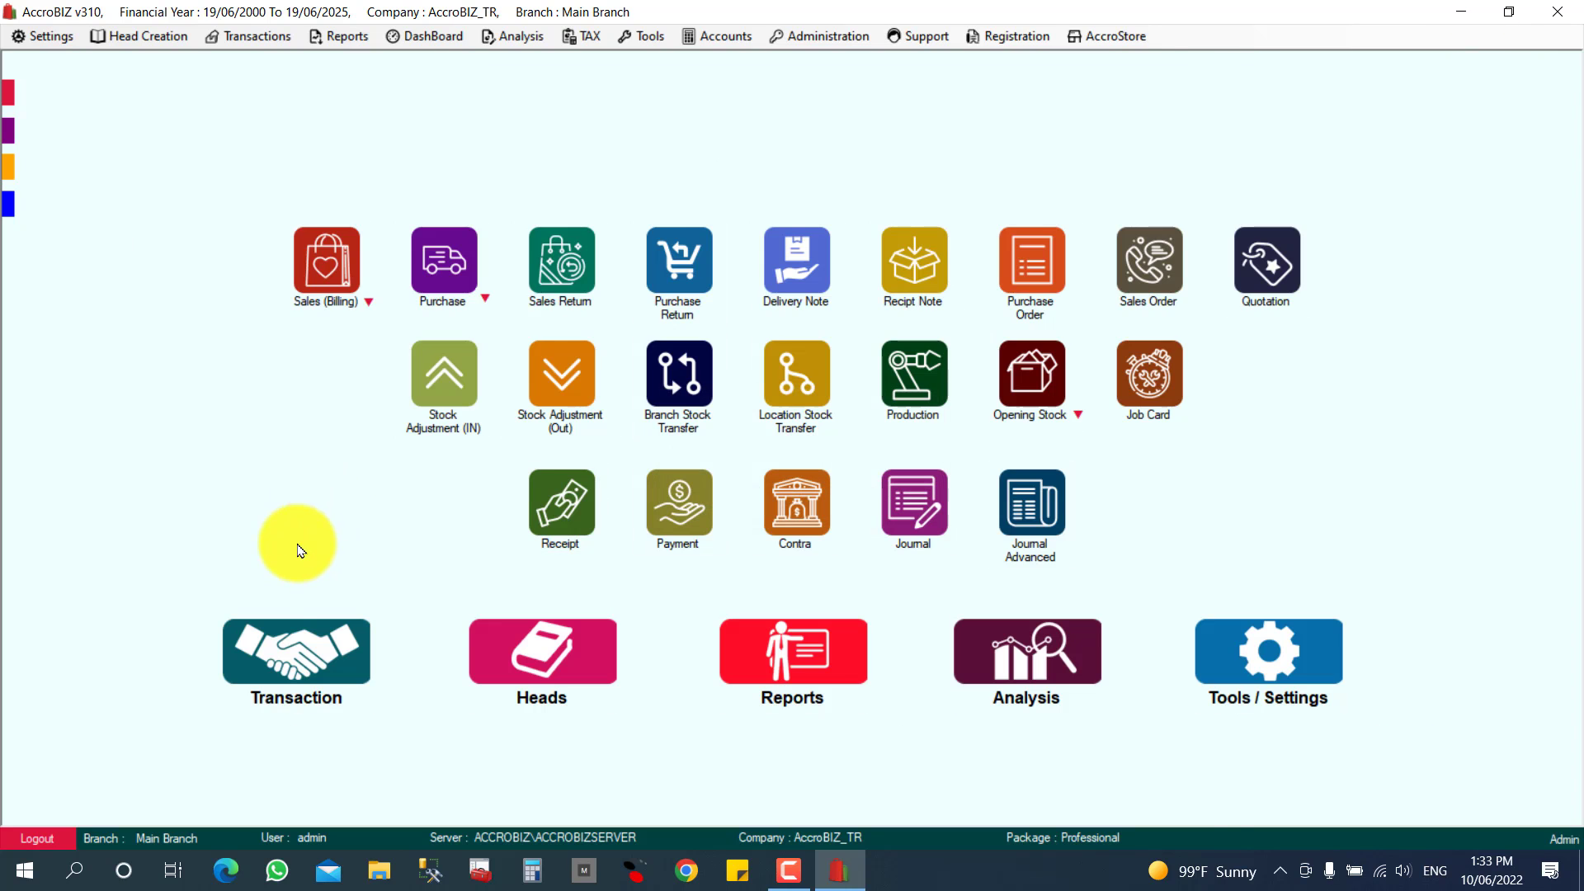
Step: Start a new sales bill with HORLICKS 500G at quantity 2
{"action": "left_click", "coordinate": [265, 647]}
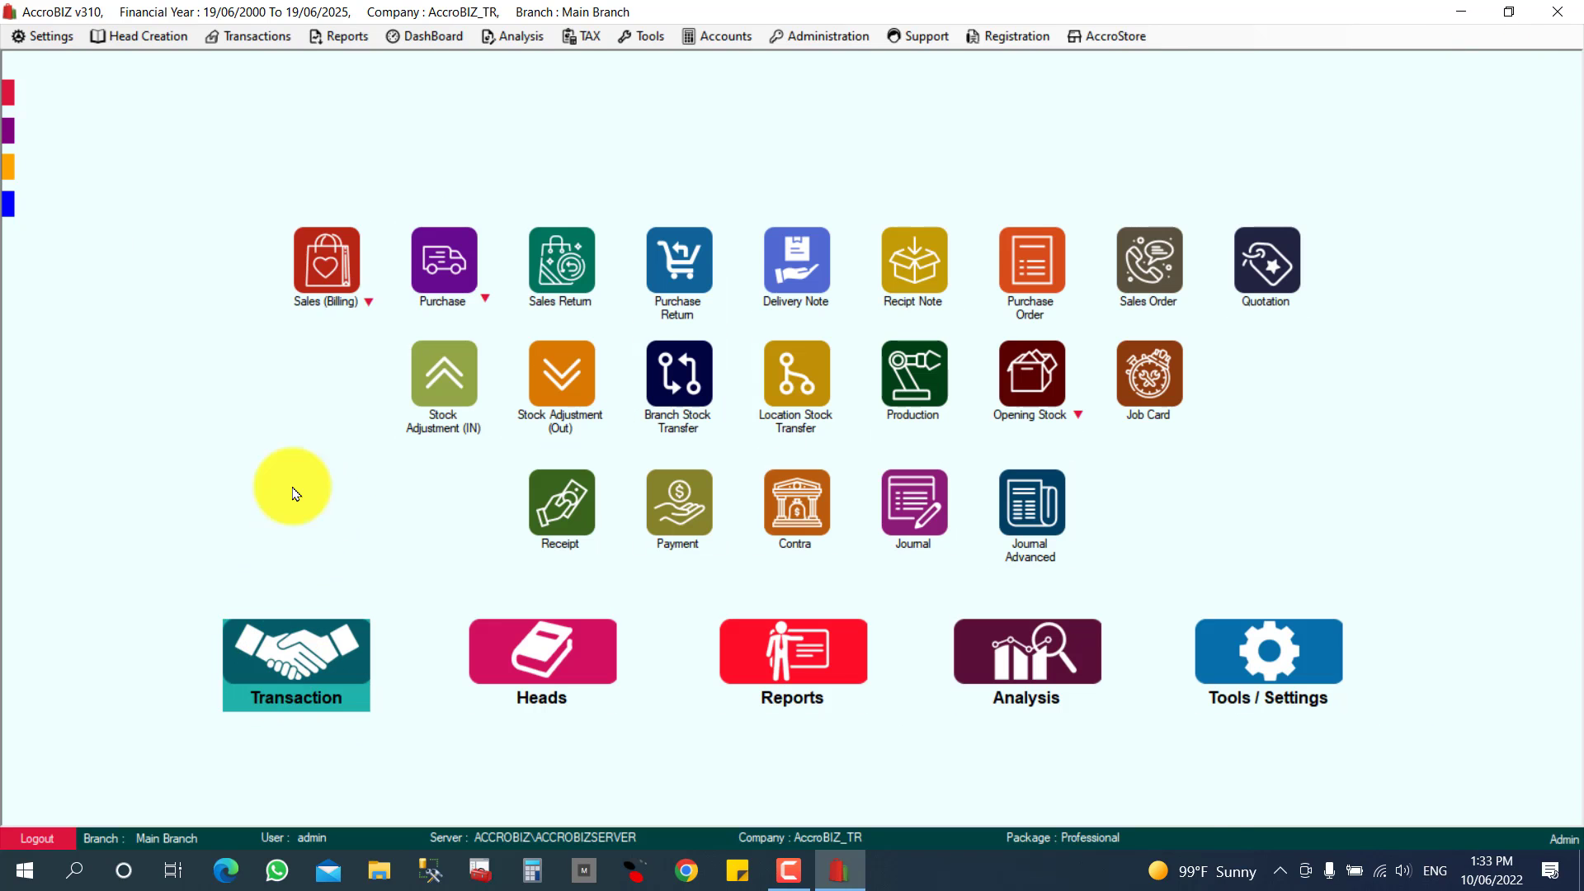
{"action": "left_click", "coordinate": [331, 270]}
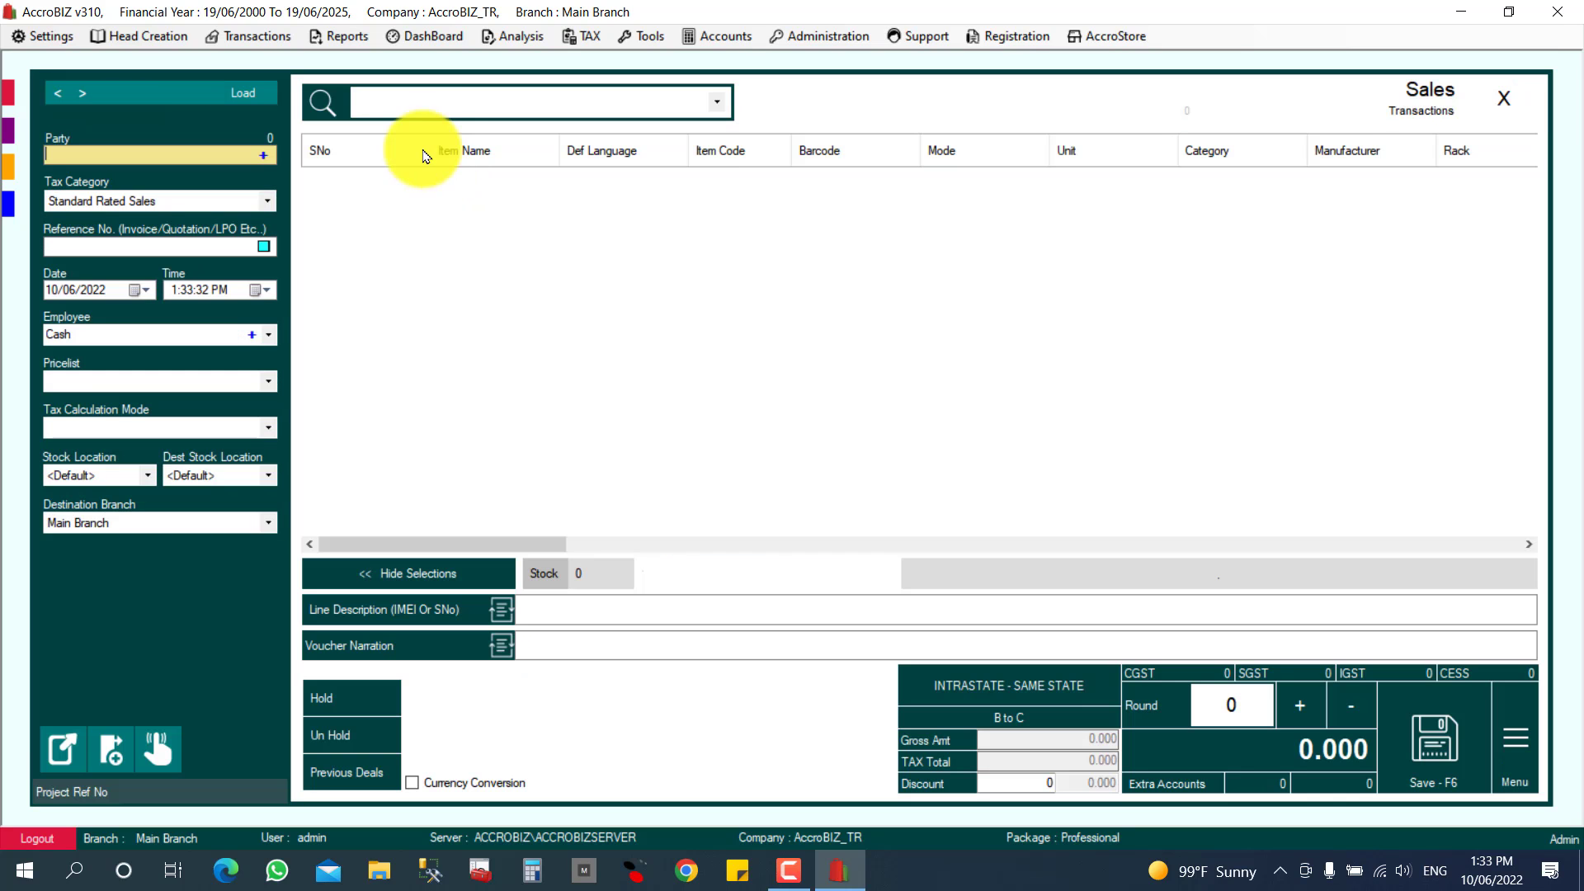
{"action": "type", "text": "HO"}
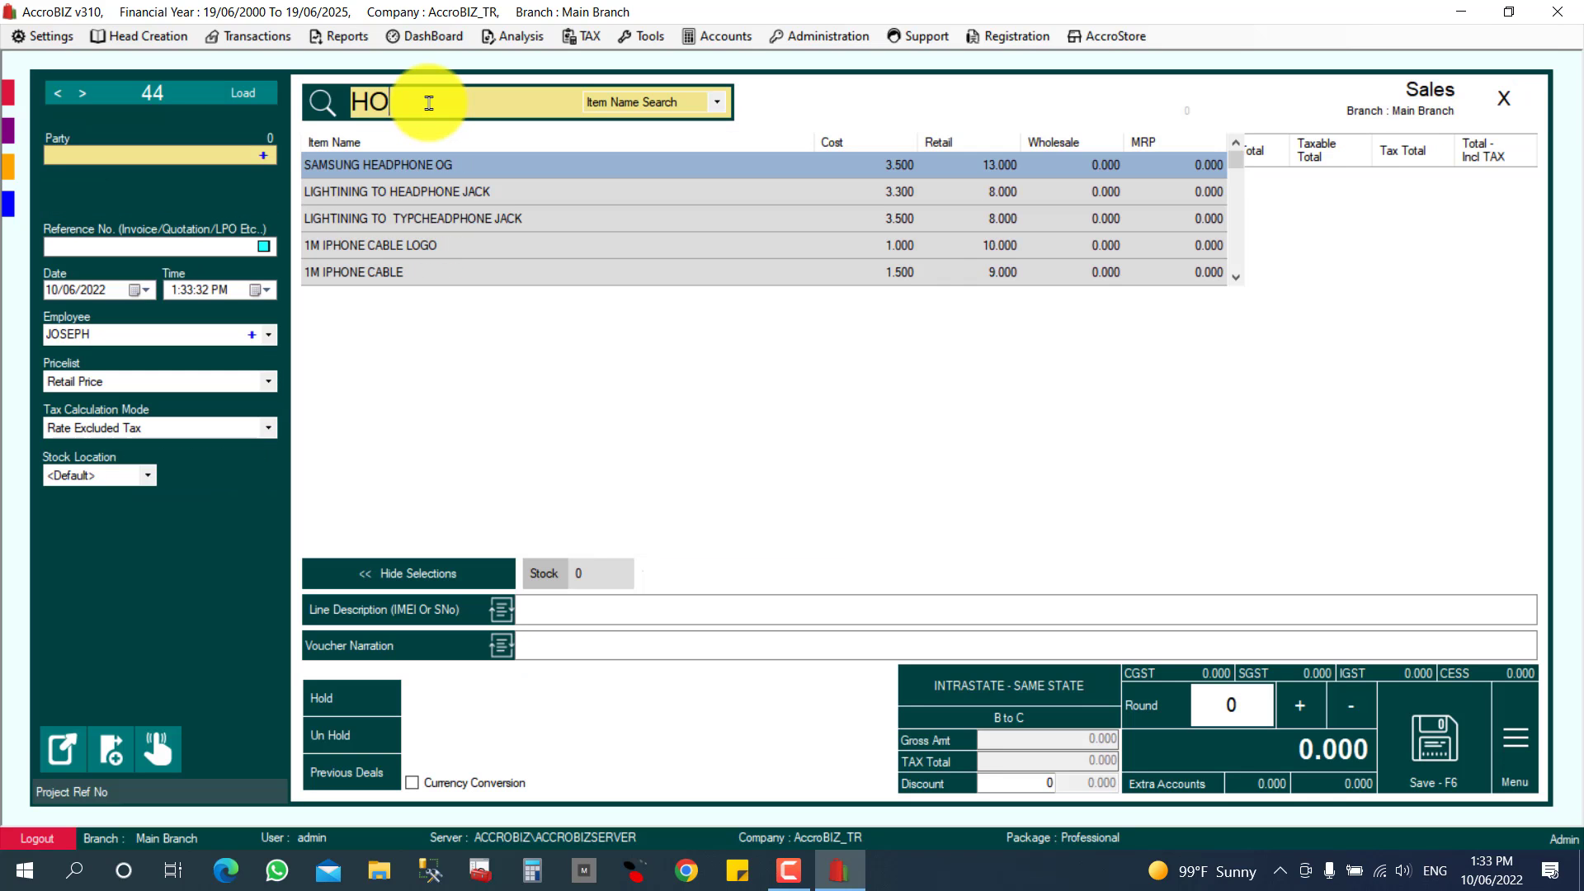
{"action": "type", "text": "RL"}
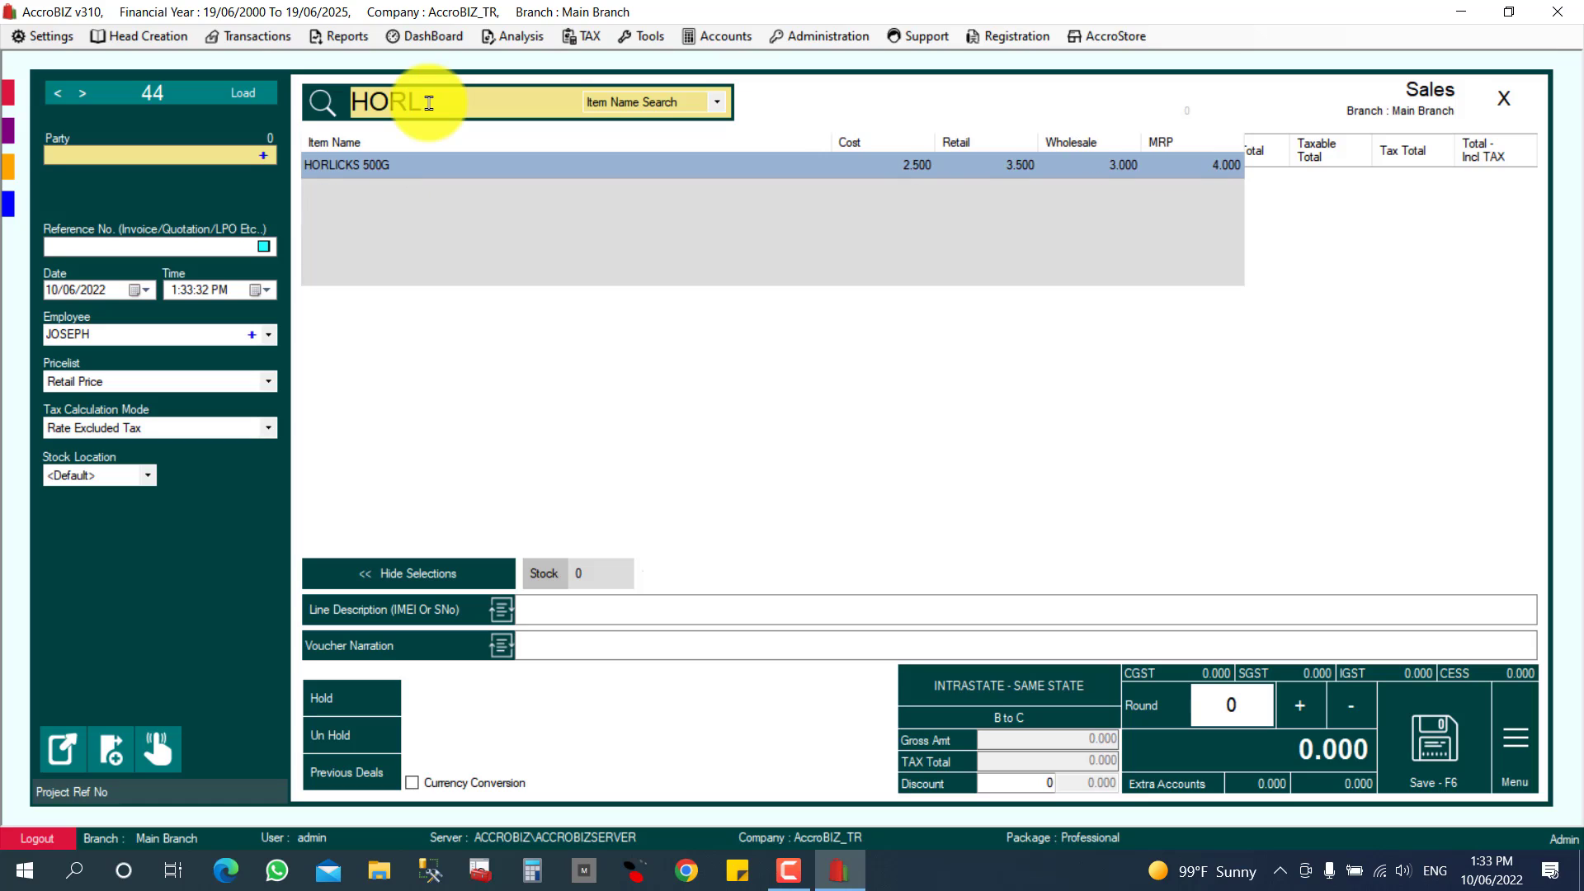
{"action": "key", "text": "Return"}
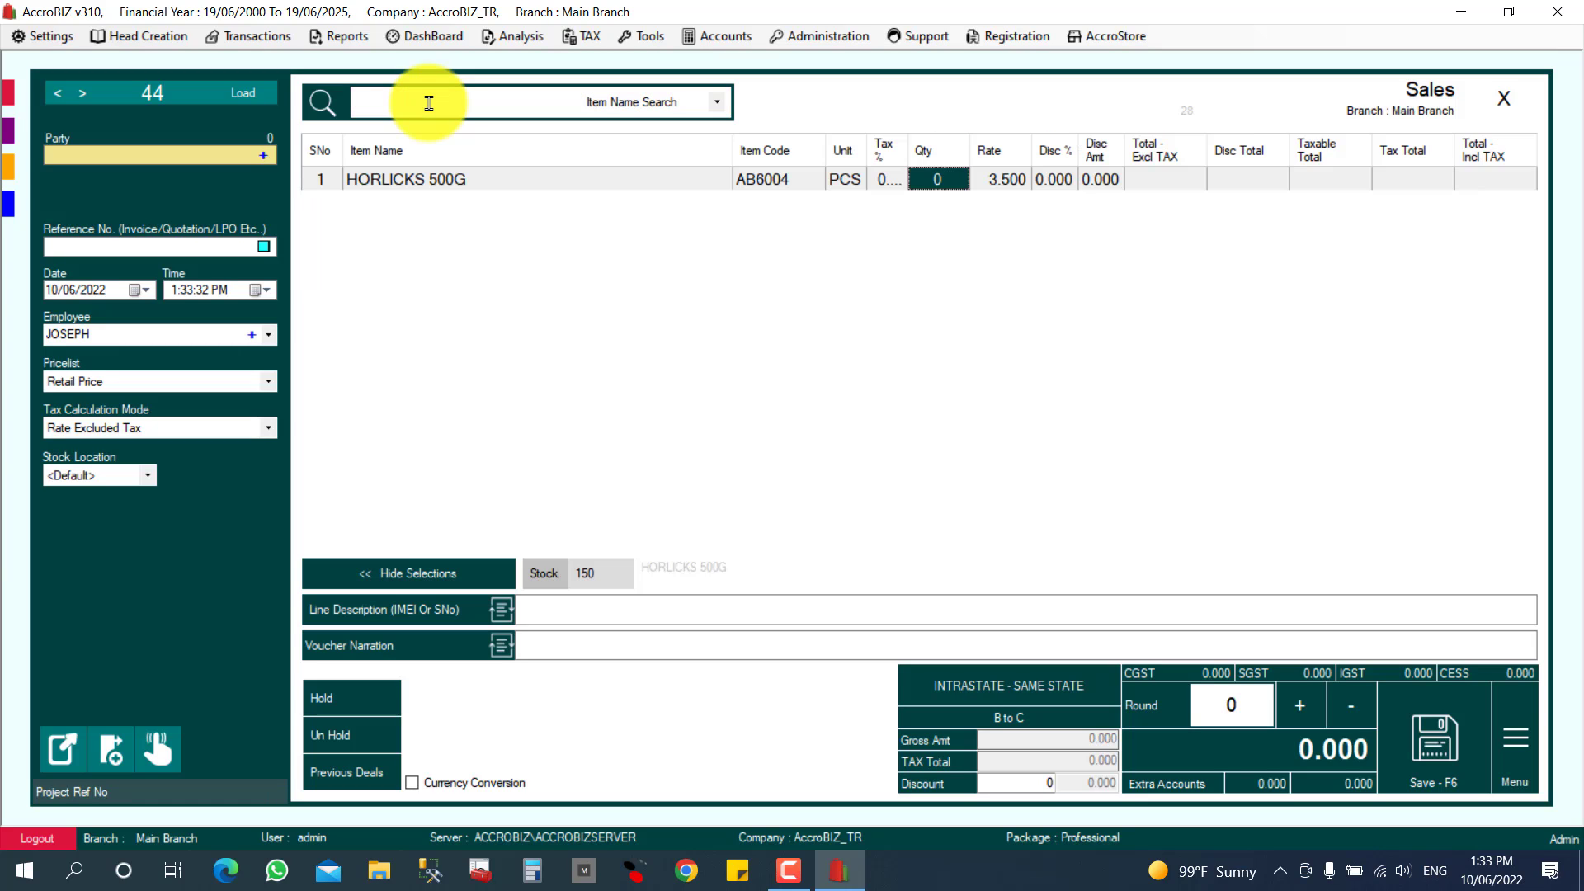
{"action": "type", "text": "2"}
{"action": "key", "text": "Return"}
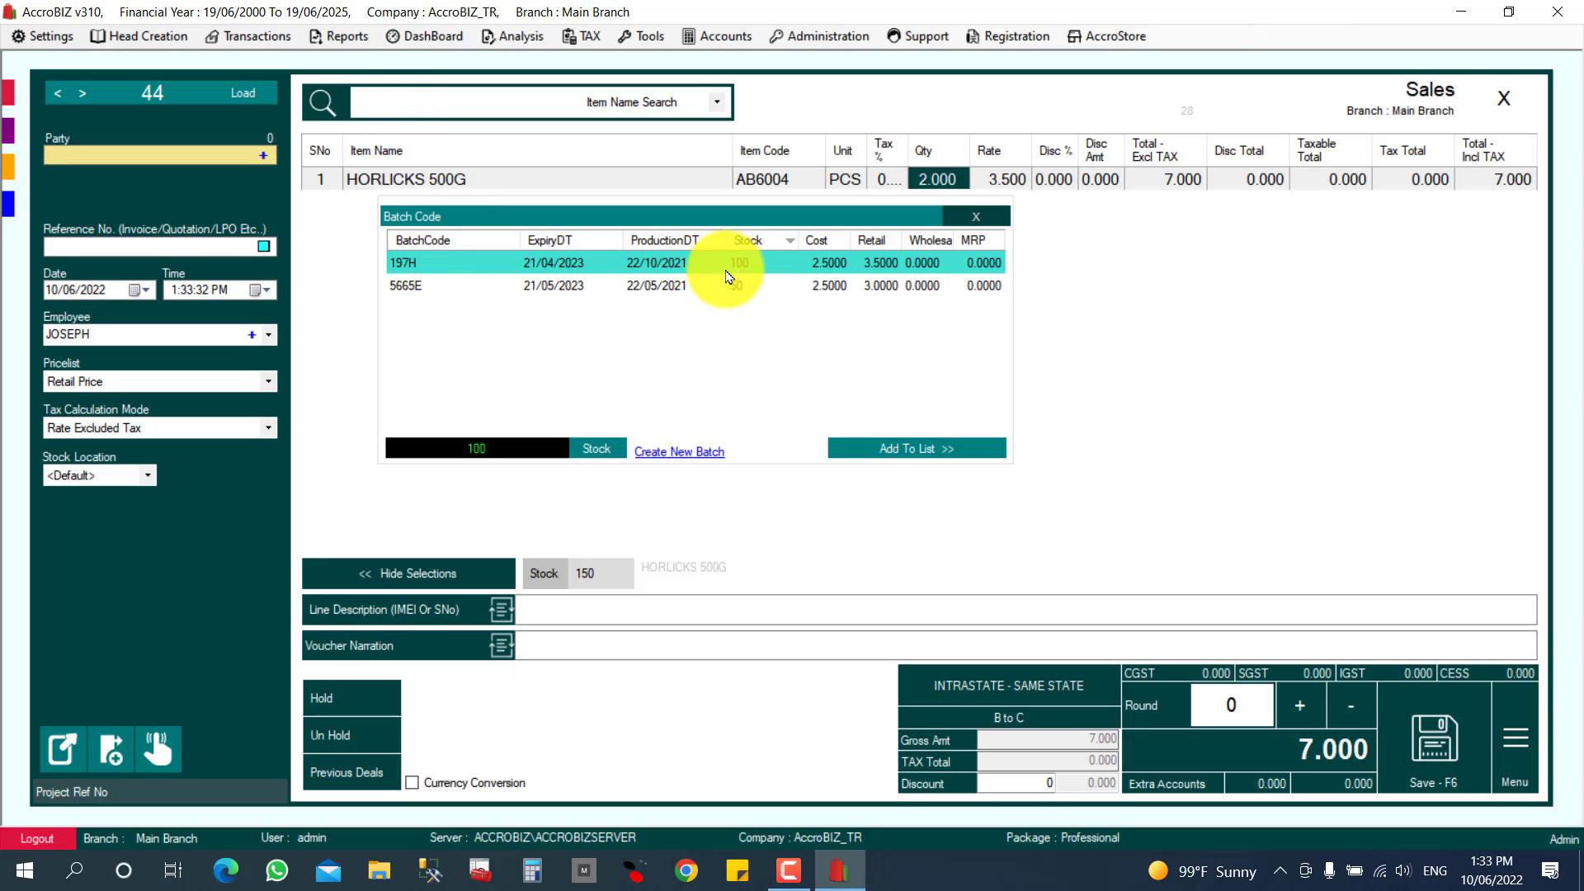
Step: Compare batch stocks and assign batch 197H to the sale line
{"action": "left_click", "coordinate": [735, 286]}
{"action": "left_click", "coordinate": [676, 272]}
{"action": "left_click", "coordinate": [666, 284]}
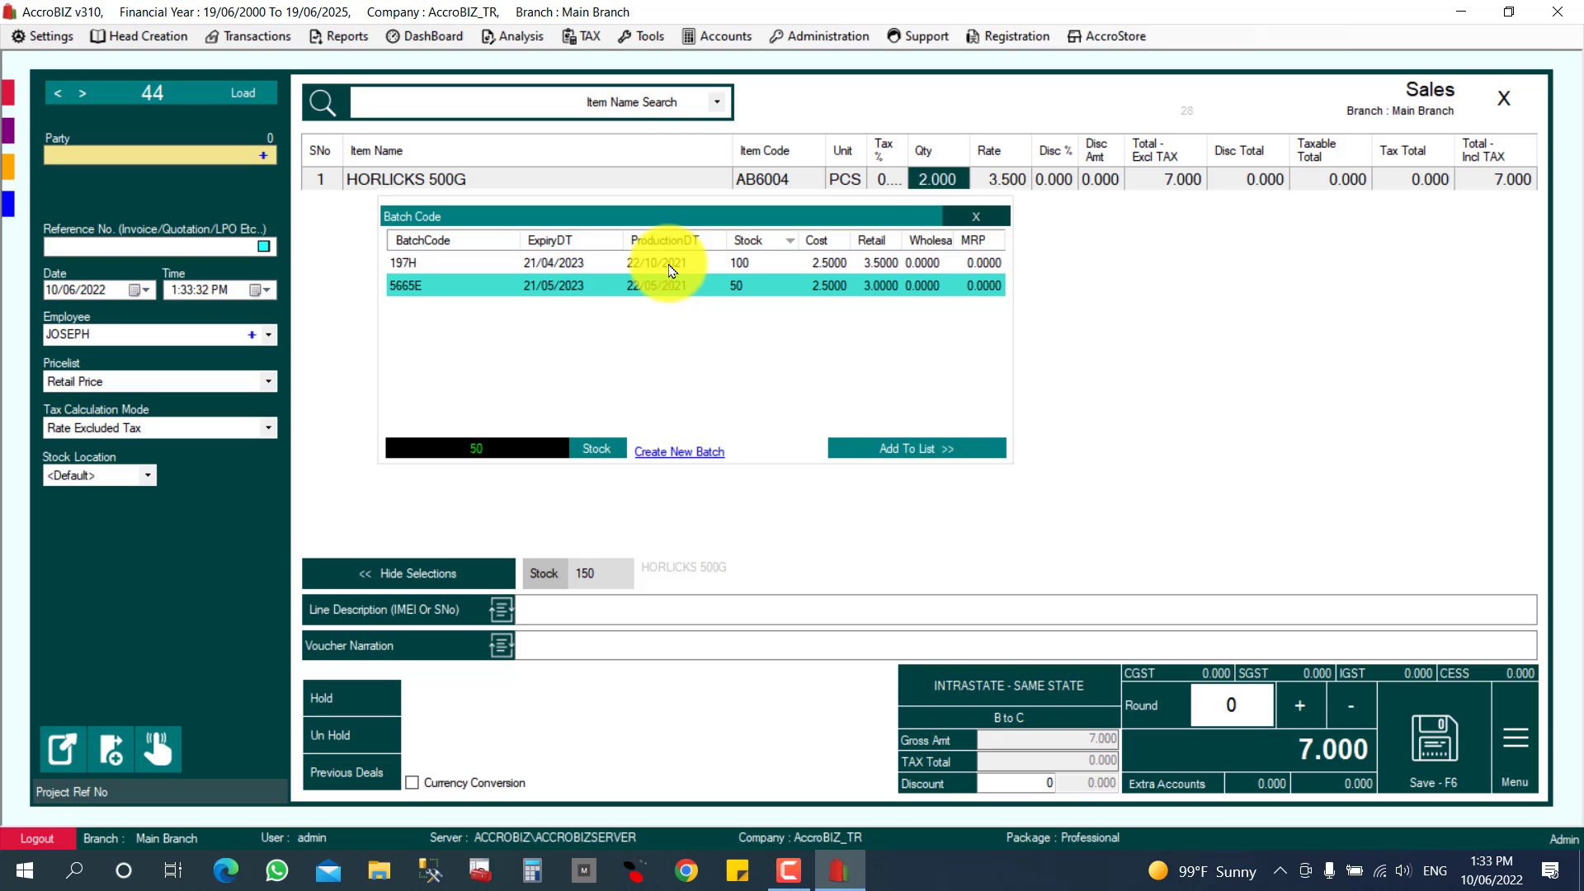
{"action": "left_click", "coordinate": [672, 270]}
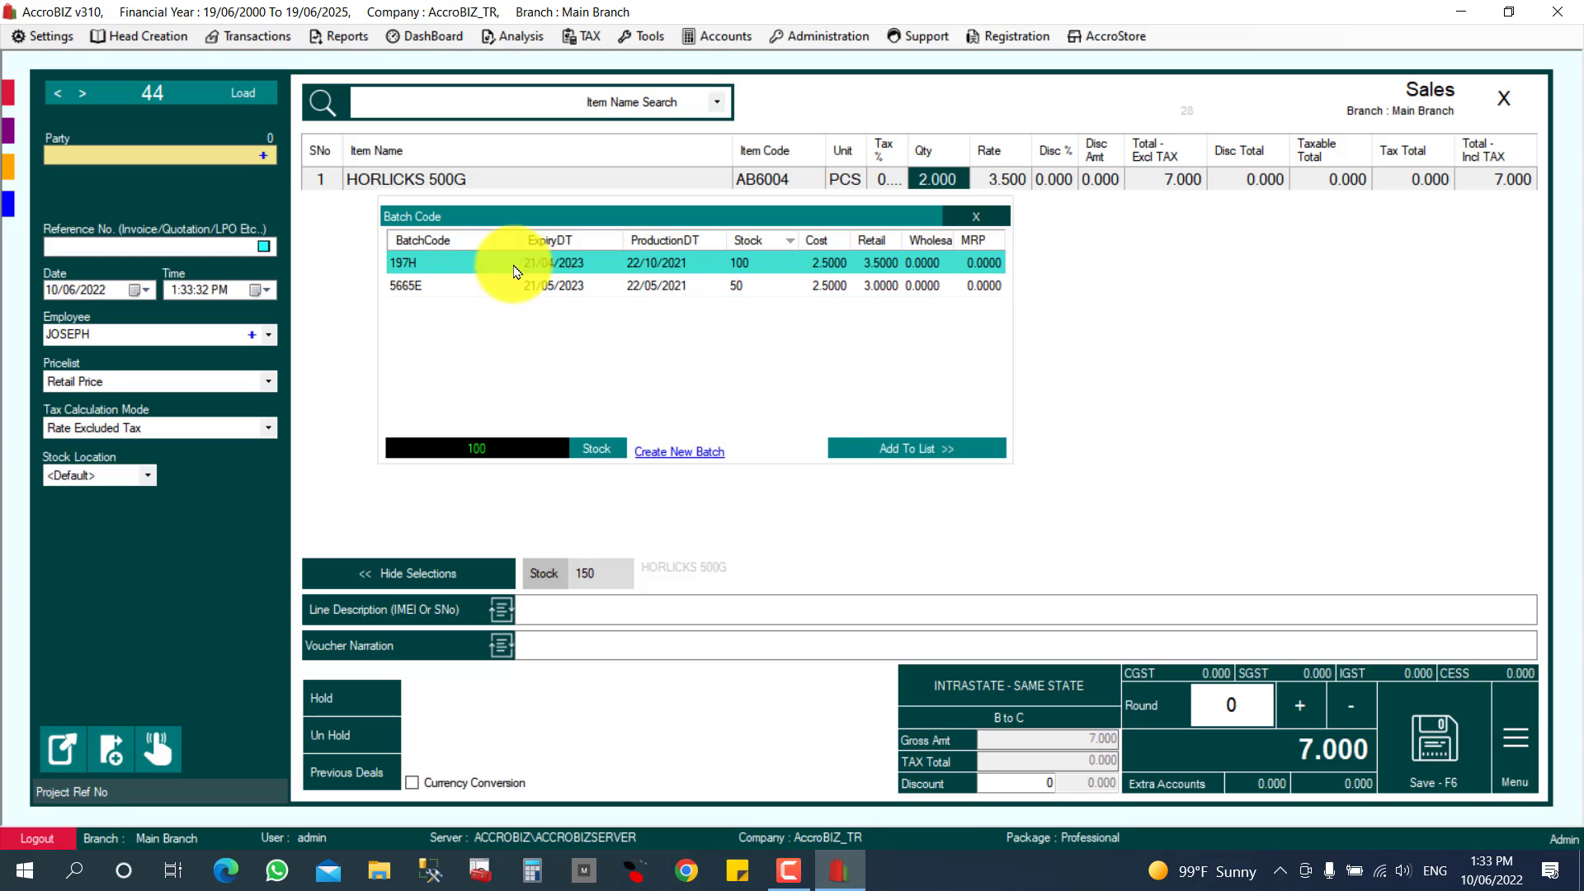
{"action": "left_click", "coordinate": [914, 452]}
Step: Save the 7.00 sale as cash and close the preview and sales voucher
{"action": "left_click", "coordinate": [1433, 749]}
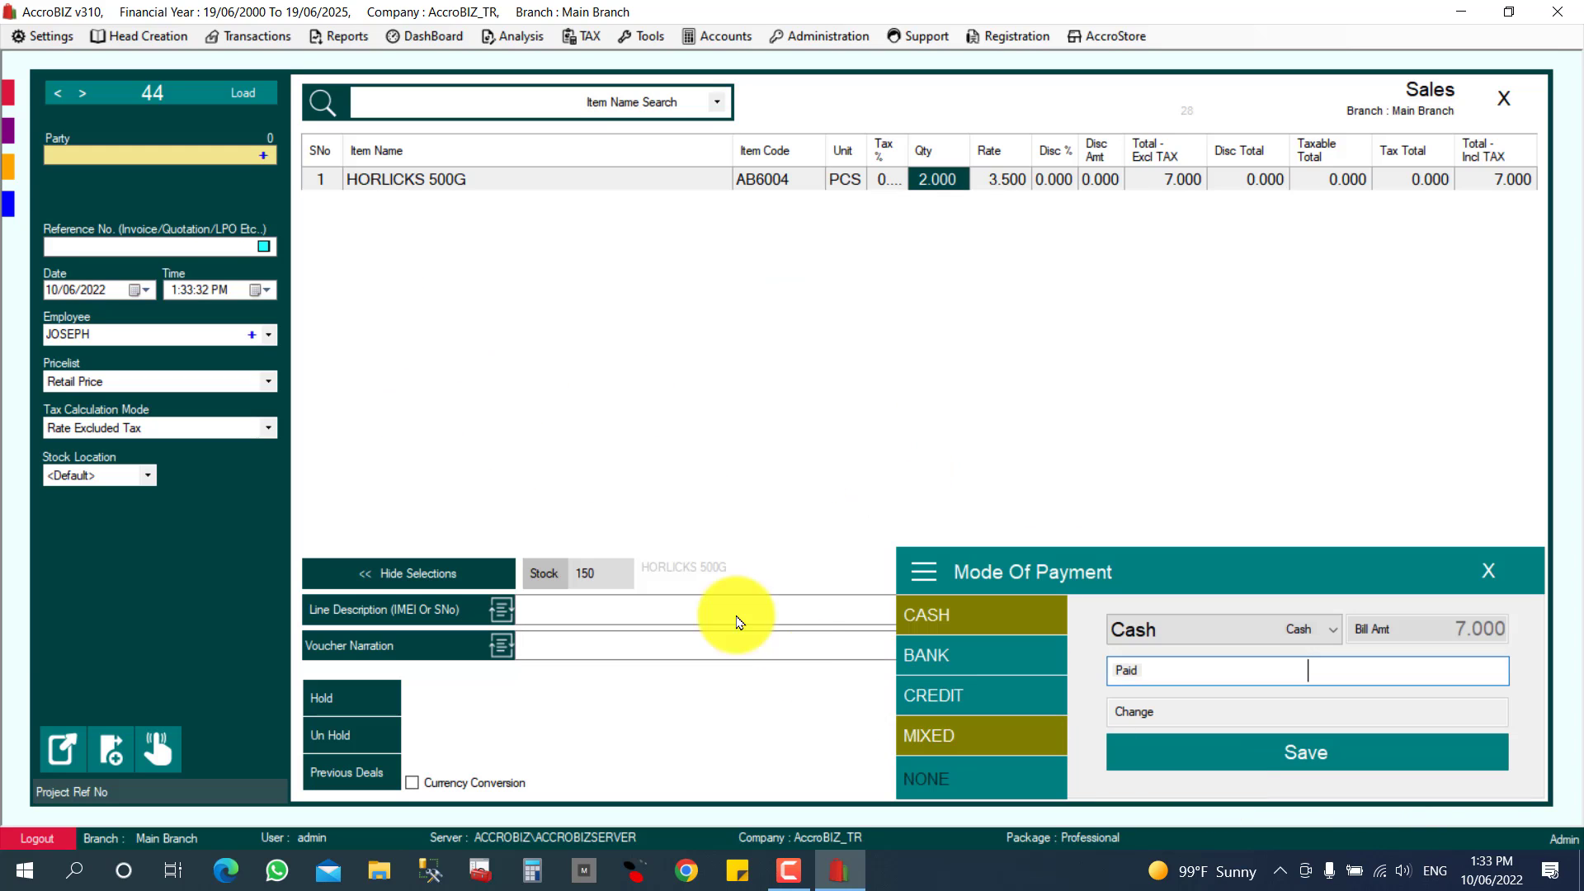
{"action": "left_click", "coordinate": [1262, 750]}
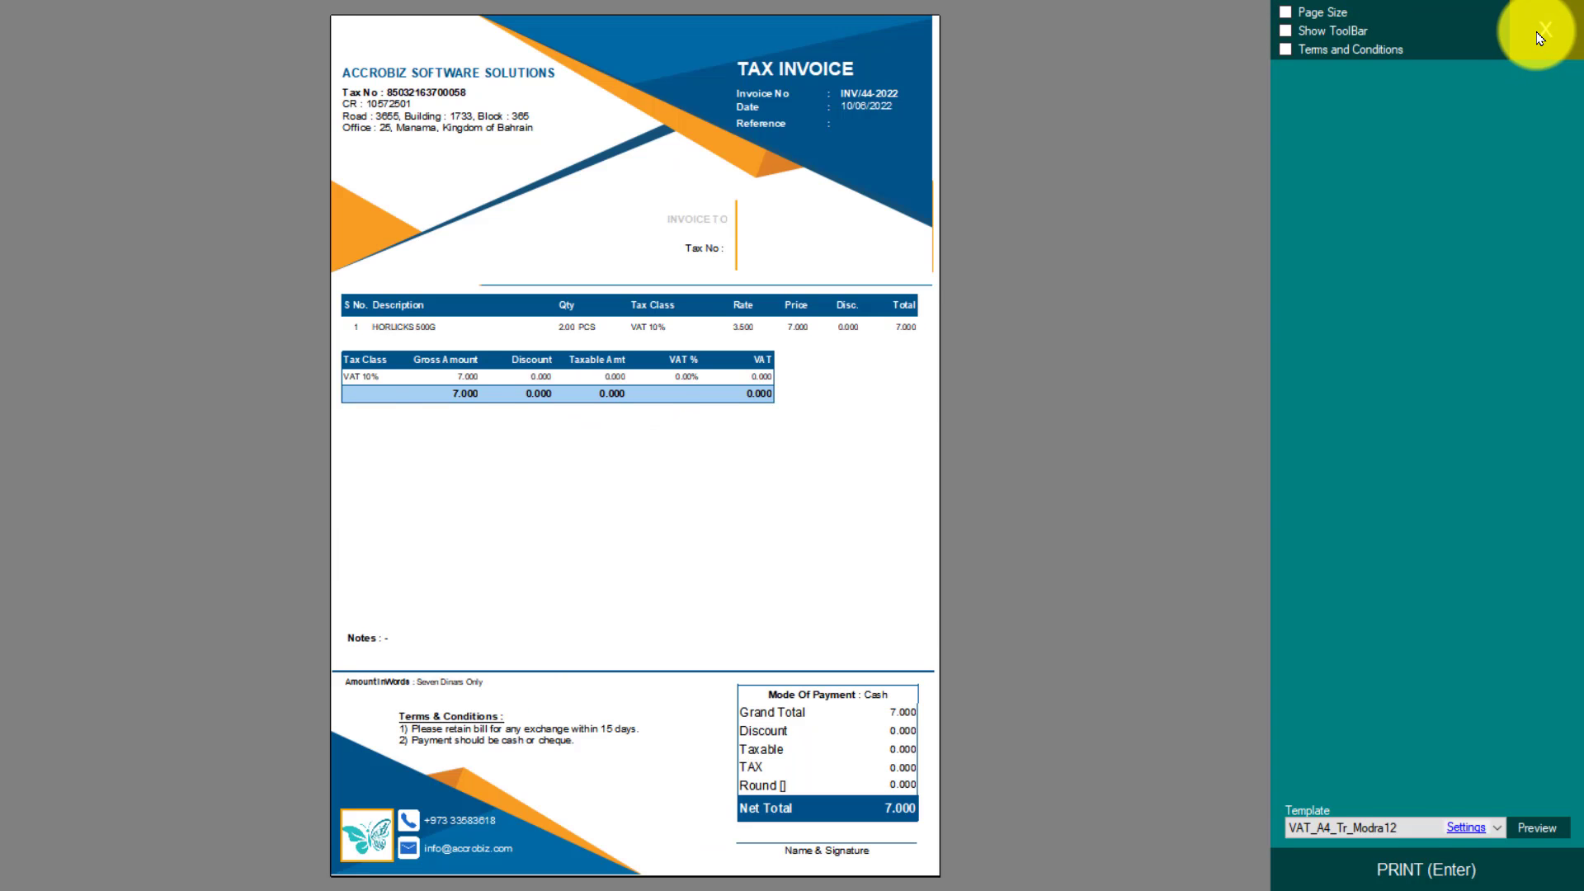
{"action": "left_click", "coordinate": [1539, 37]}
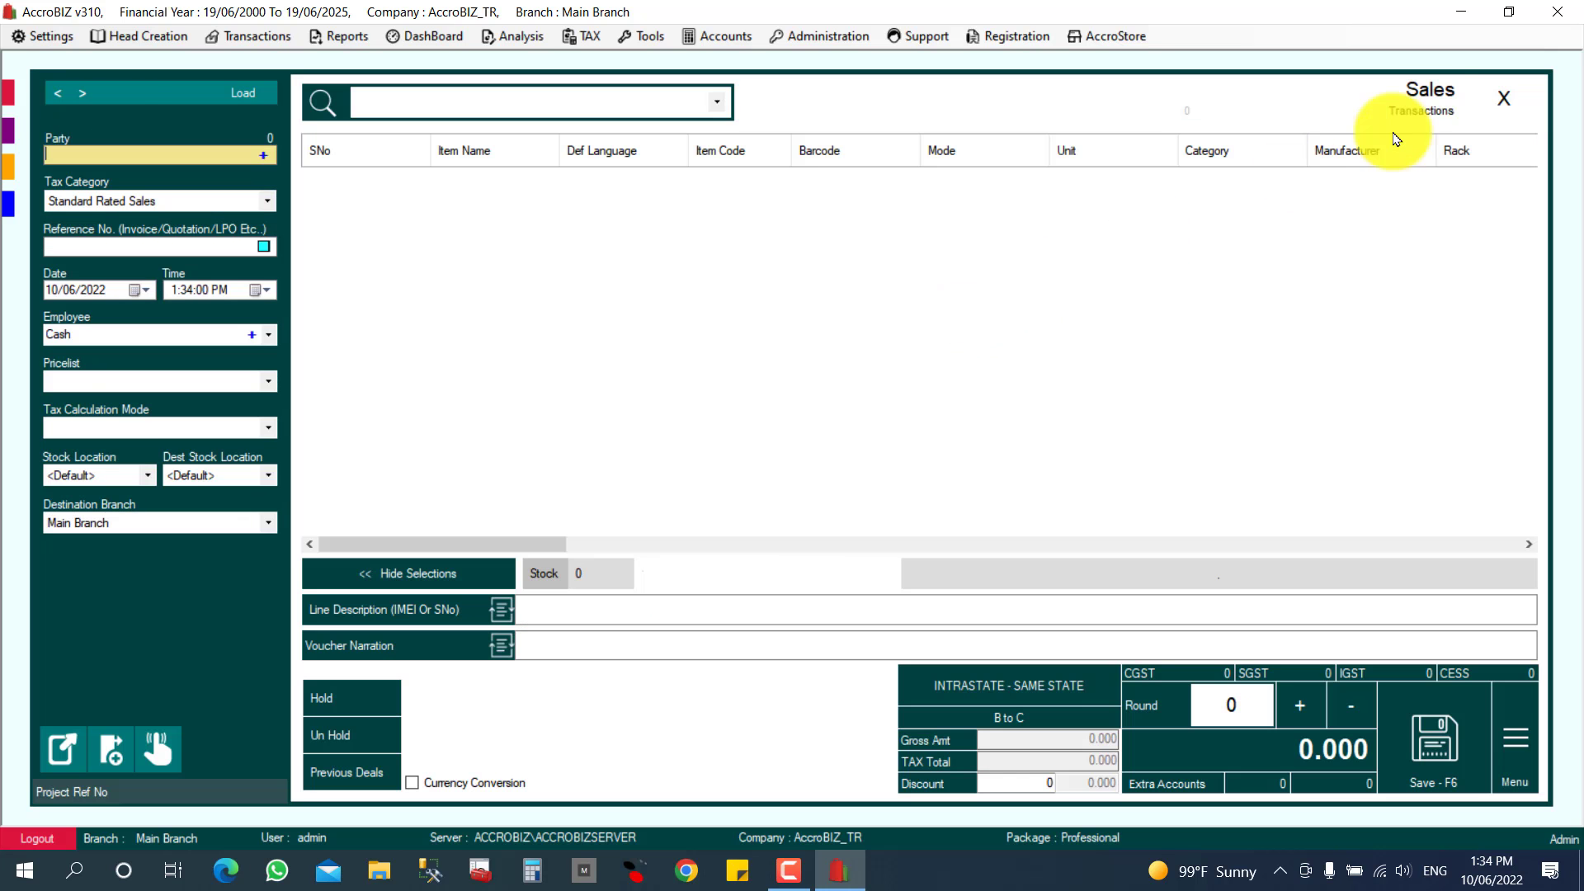
{"action": "left_click", "coordinate": [1503, 99]}
{"action": "left_click", "coordinate": [720, 500]}
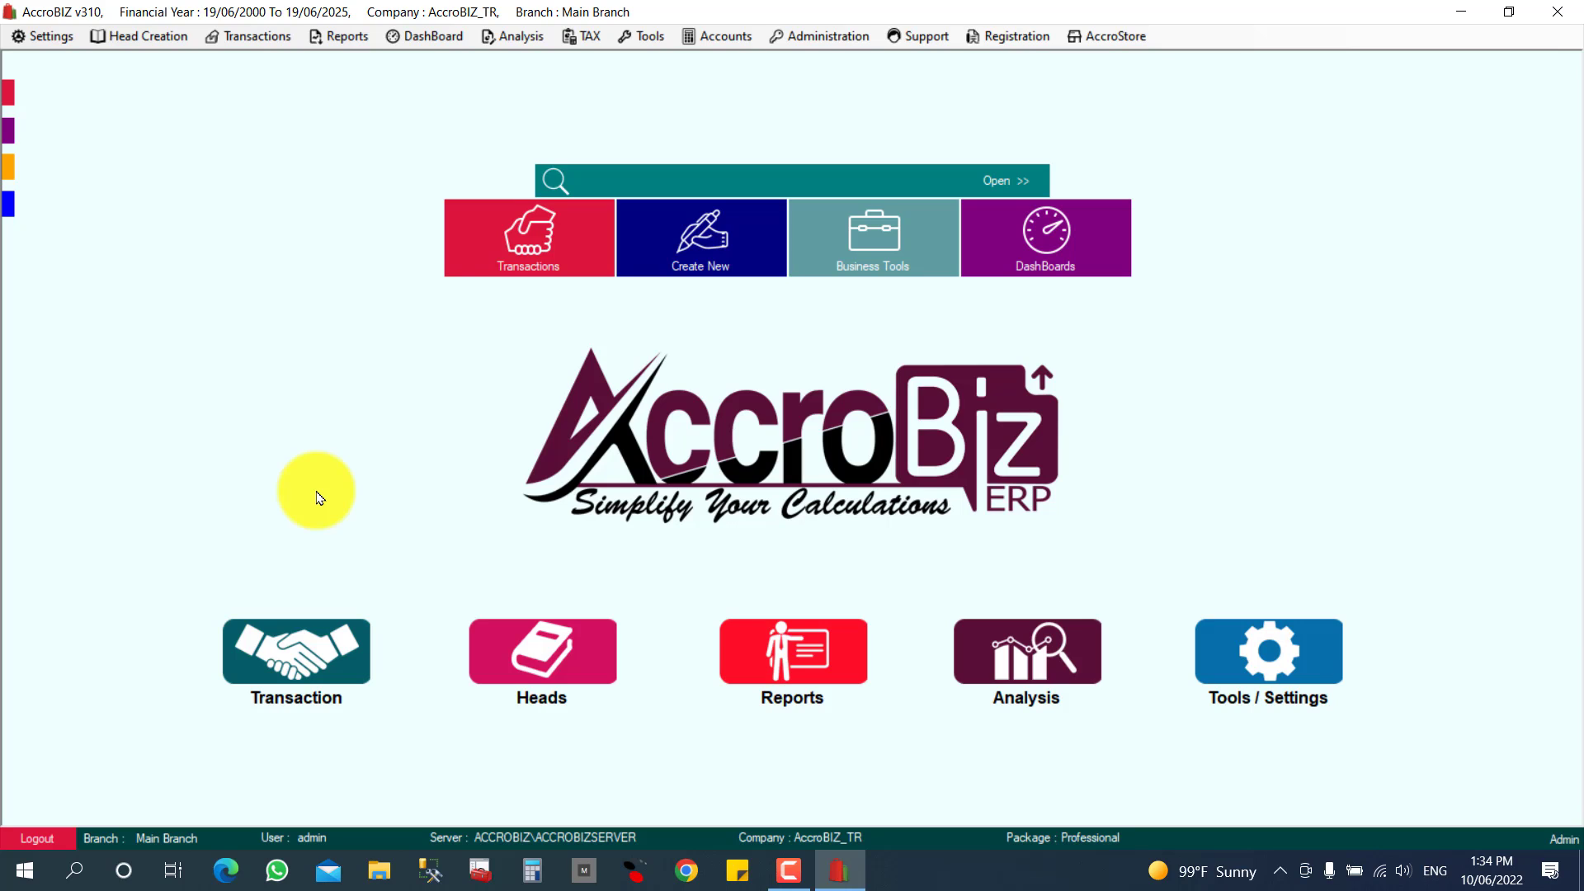
Step: Open HORLICKS 500G's batch stock view and select batch 5665E, which holds 50 of 148
{"action": "left_click", "coordinate": [532, 656]}
{"action": "left_click", "coordinate": [313, 338]}
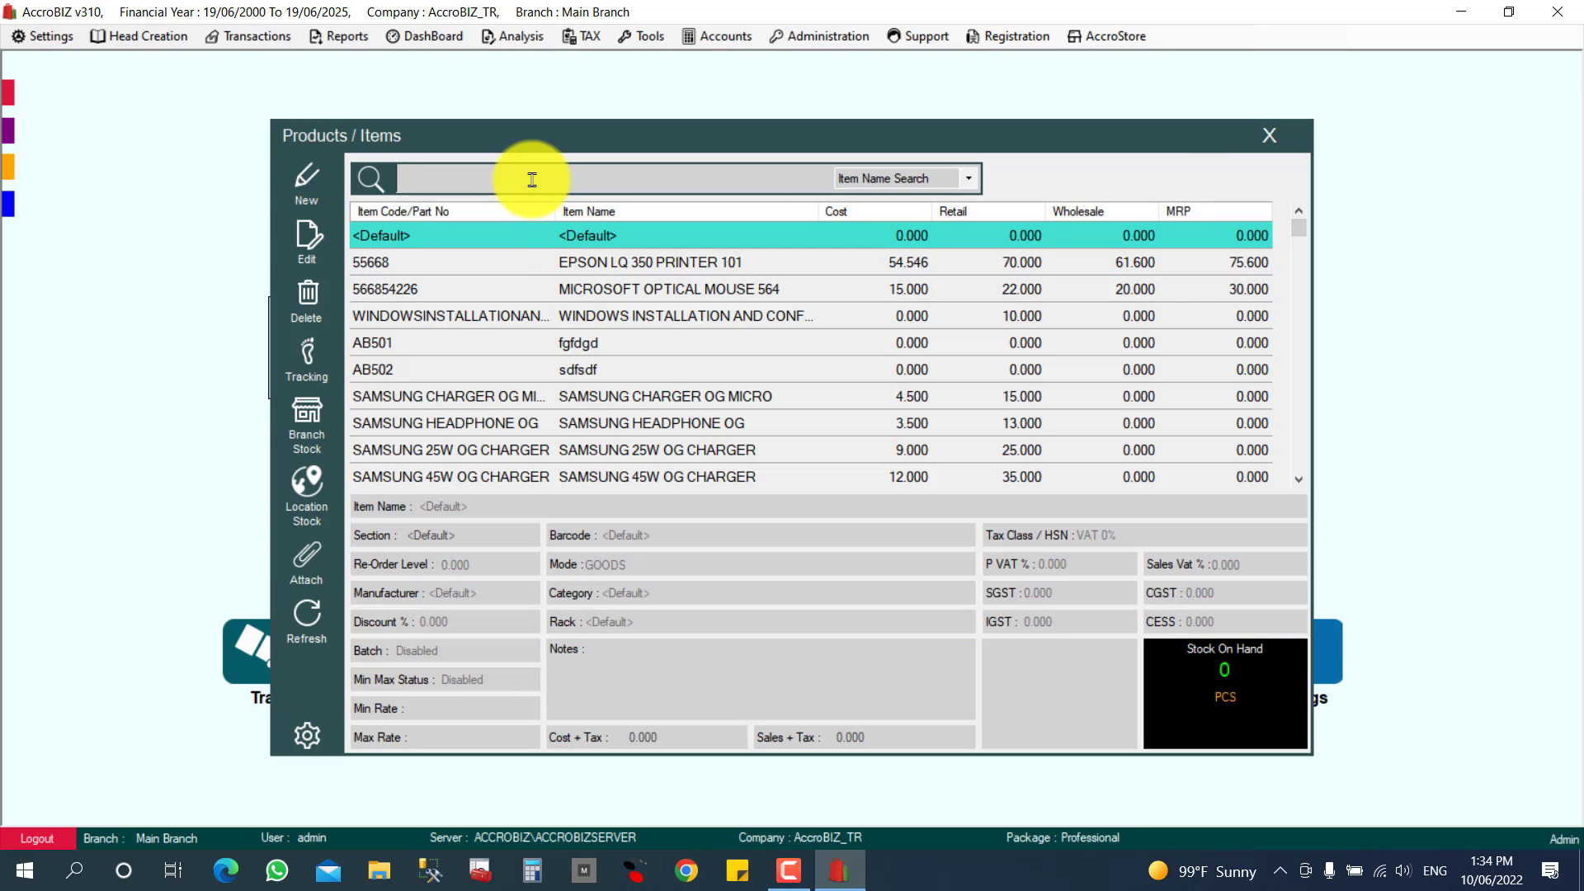
{"action": "type", "text": "HORL"}
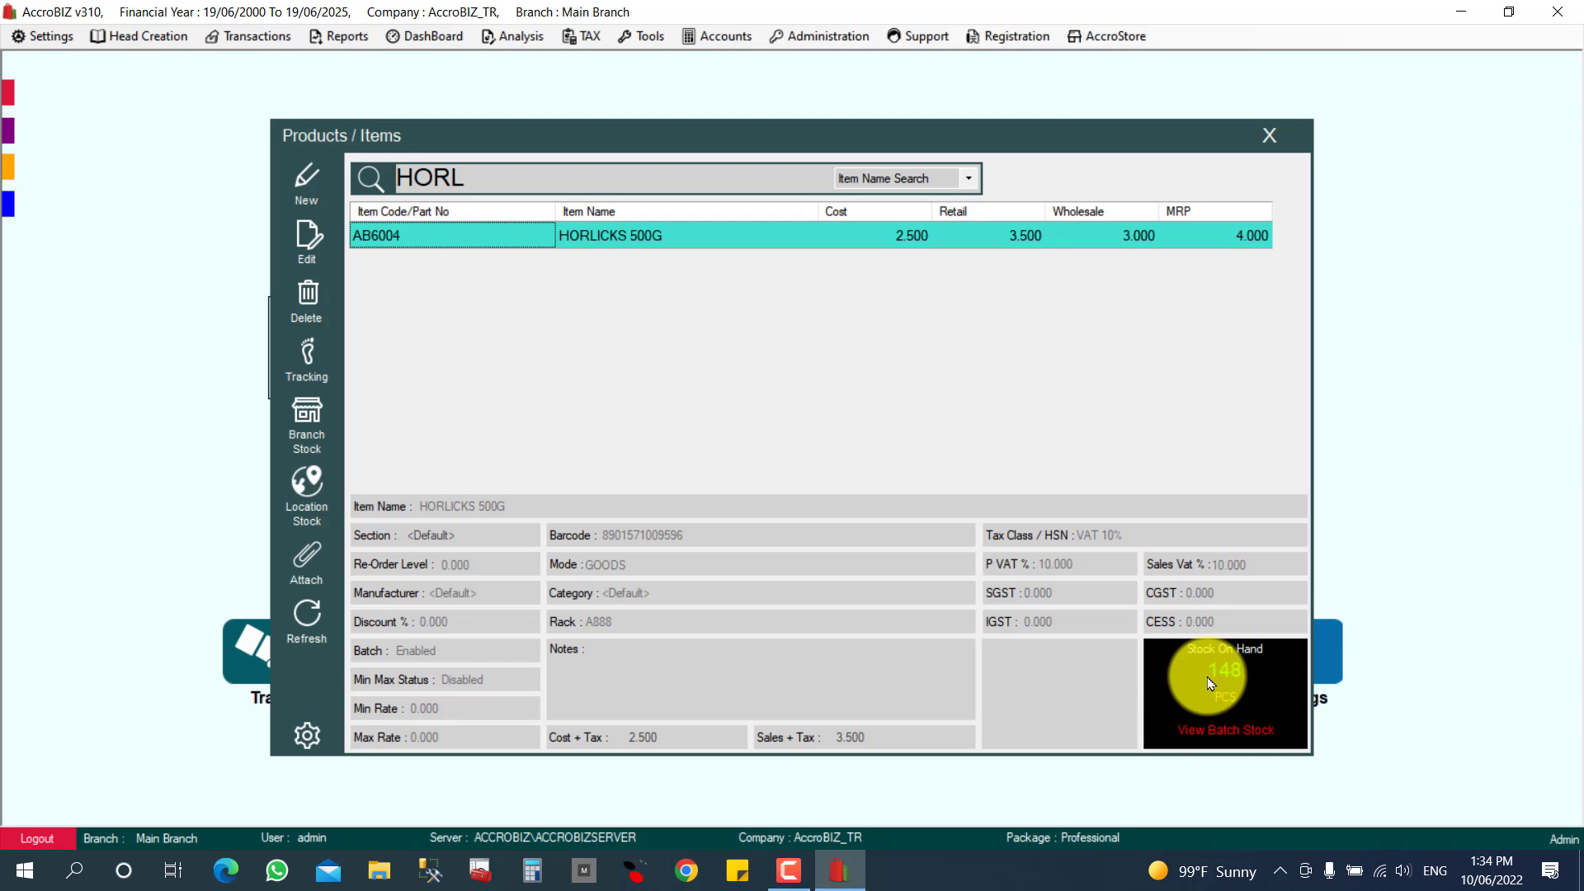
{"action": "left_click", "coordinate": [1219, 745]}
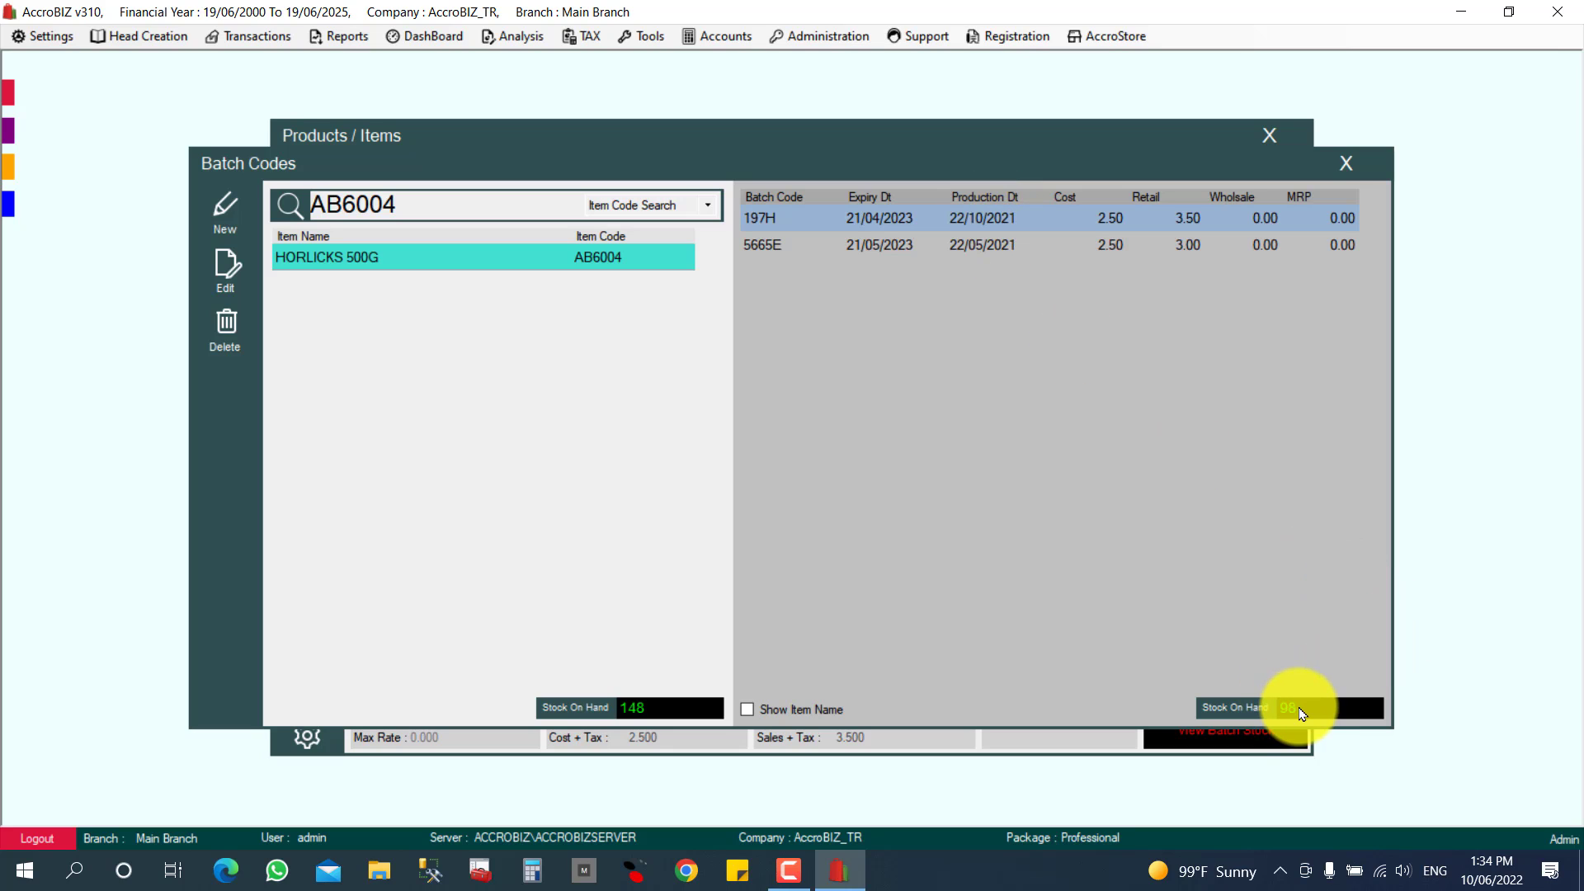
{"action": "left_click", "coordinate": [998, 245]}
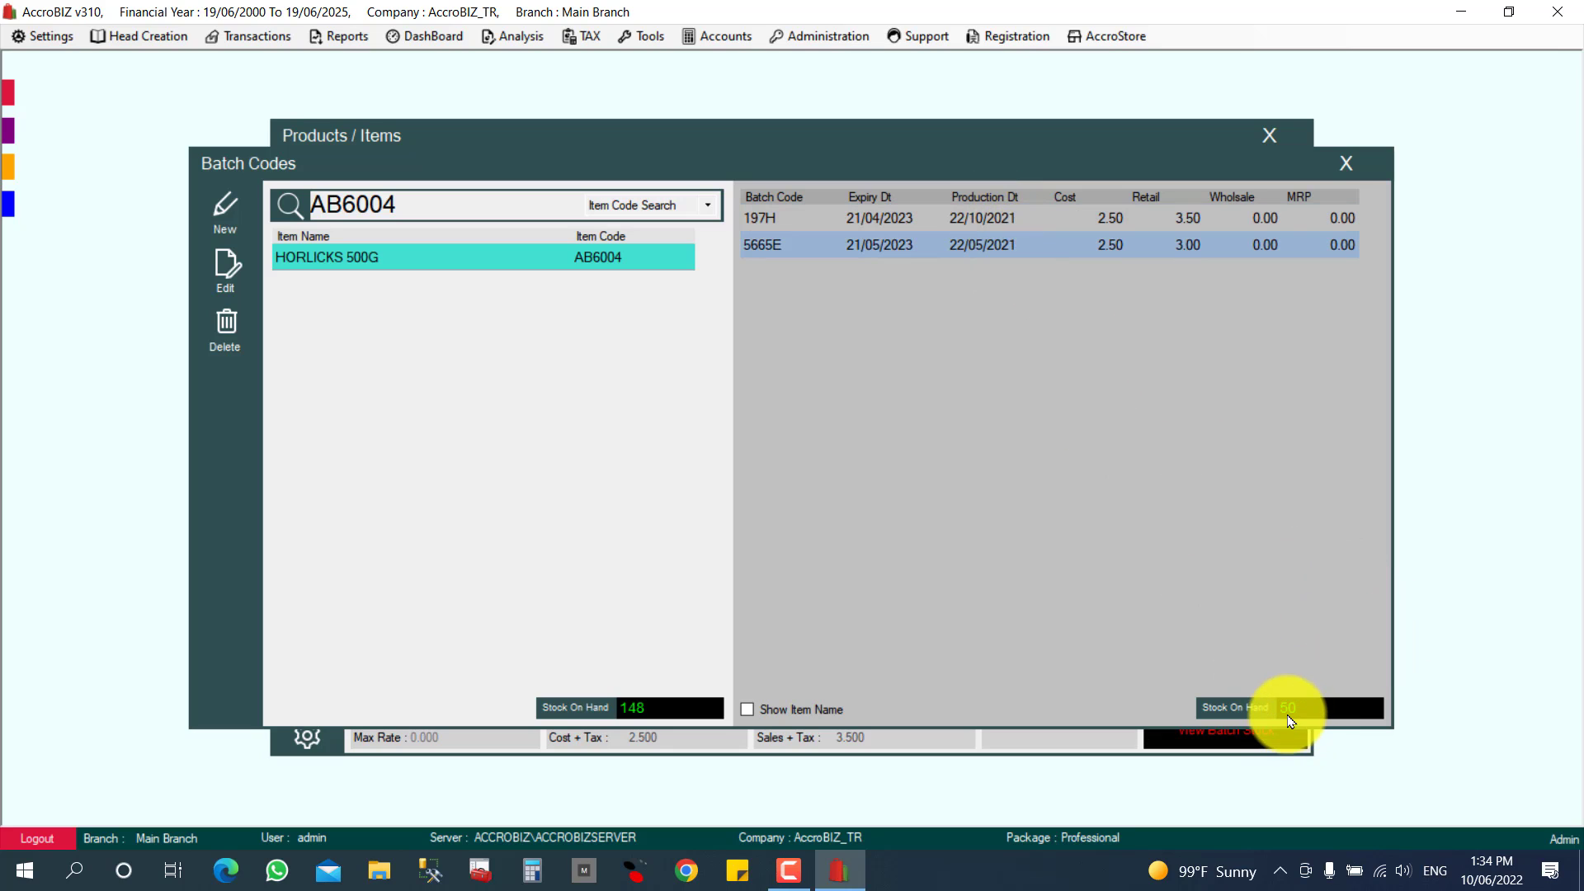